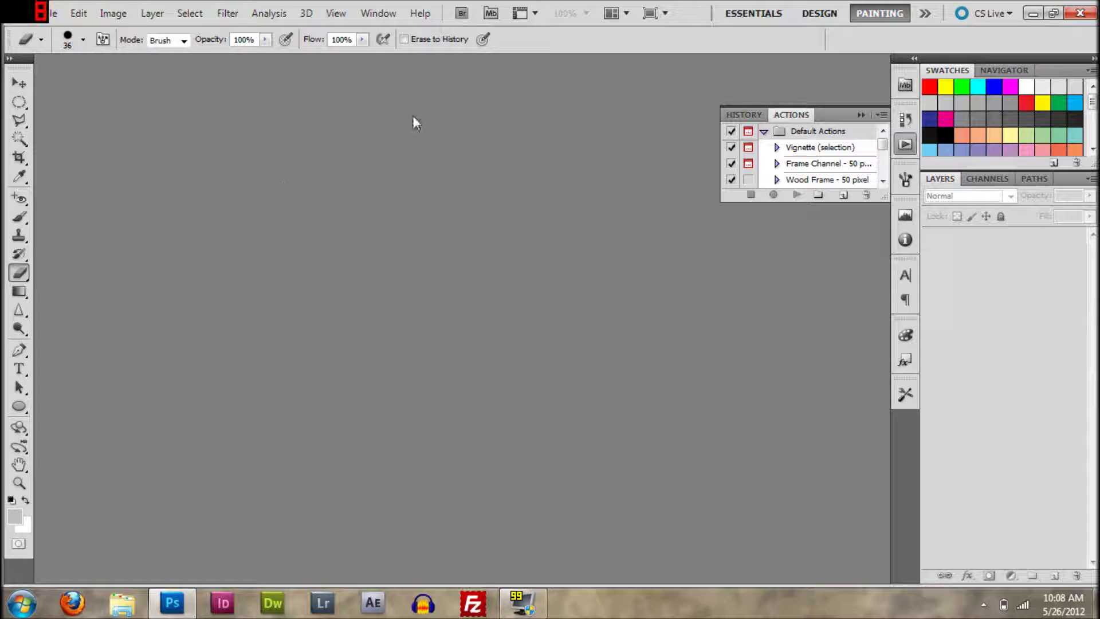
Collapse the open Actions panel and start a new document named Web_Template.
{"action": "left_click", "coordinate": [860, 114]}
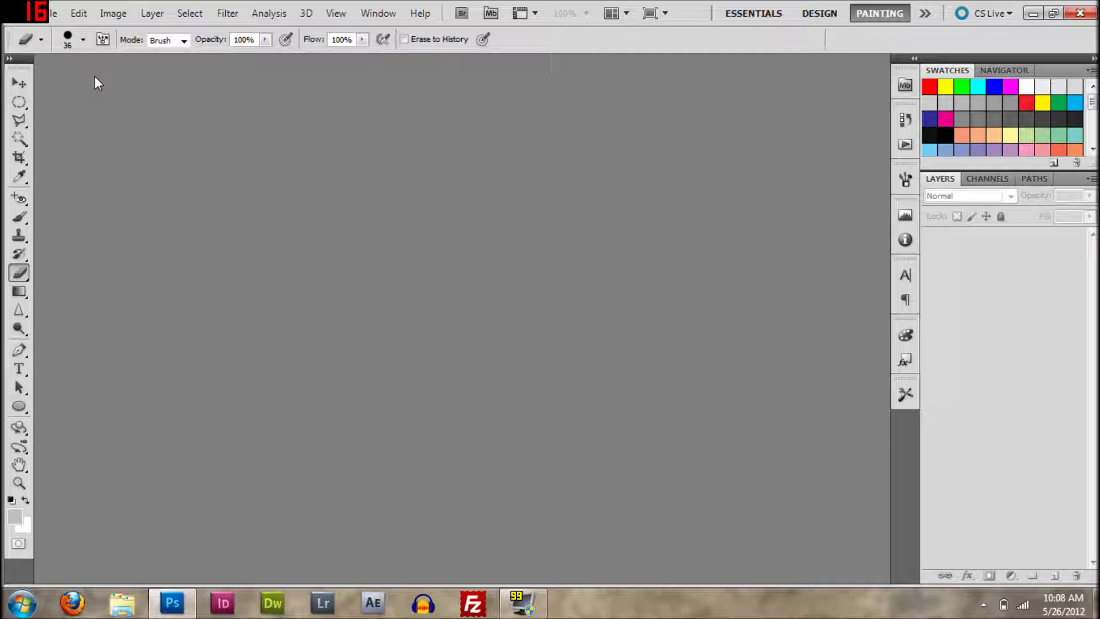
{"action": "left_click", "coordinate": [50, 12]}
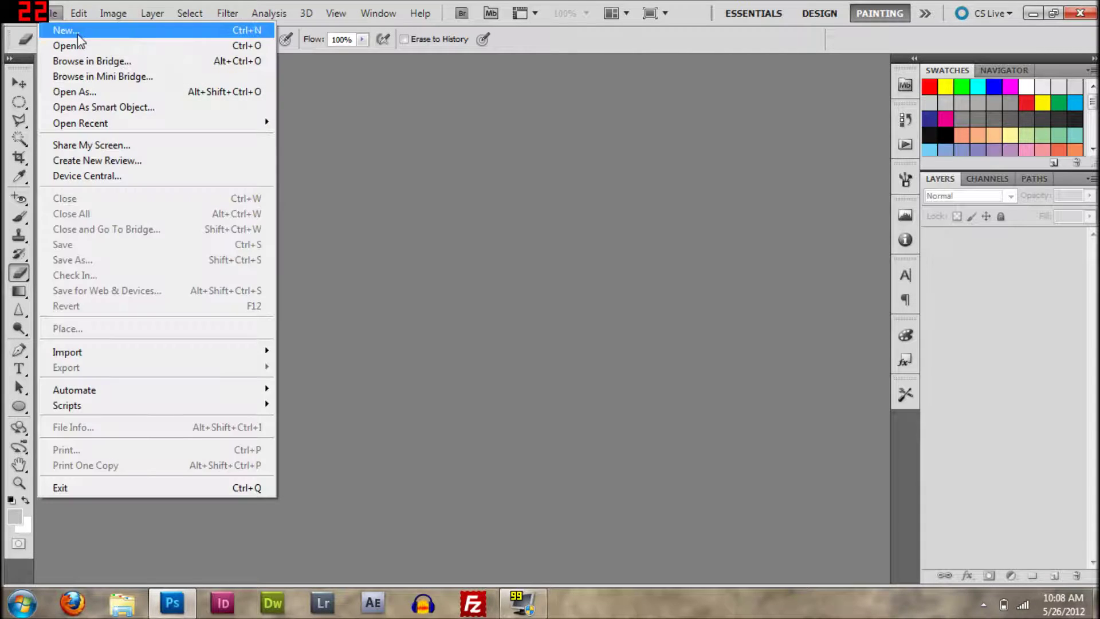
{"action": "left_click", "coordinate": [77, 32]}
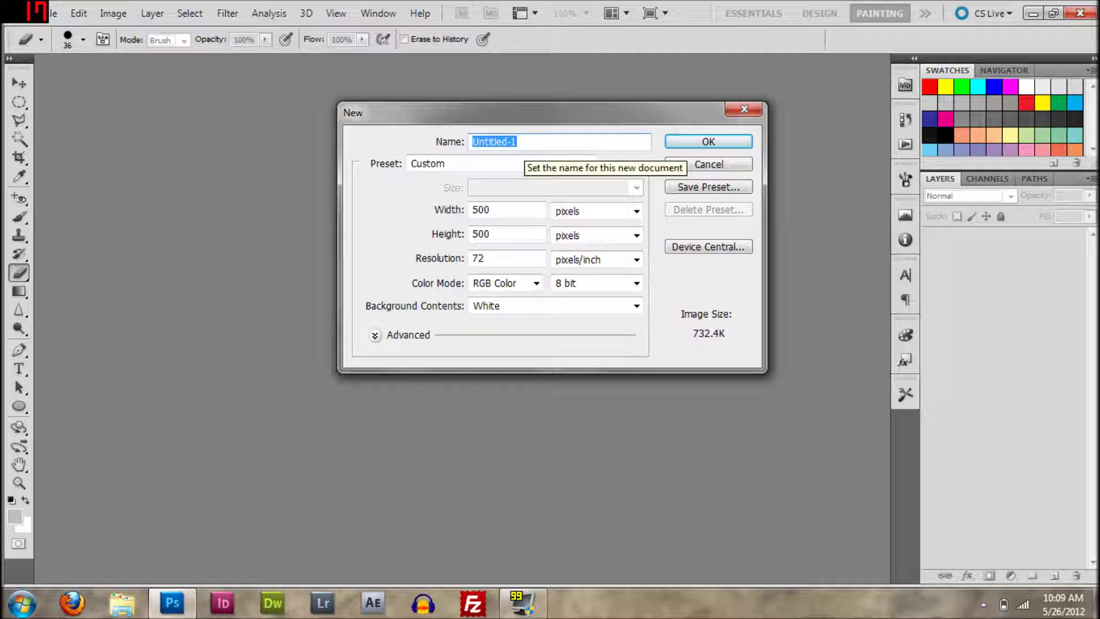
{"action": "type", "text": "Web_"}
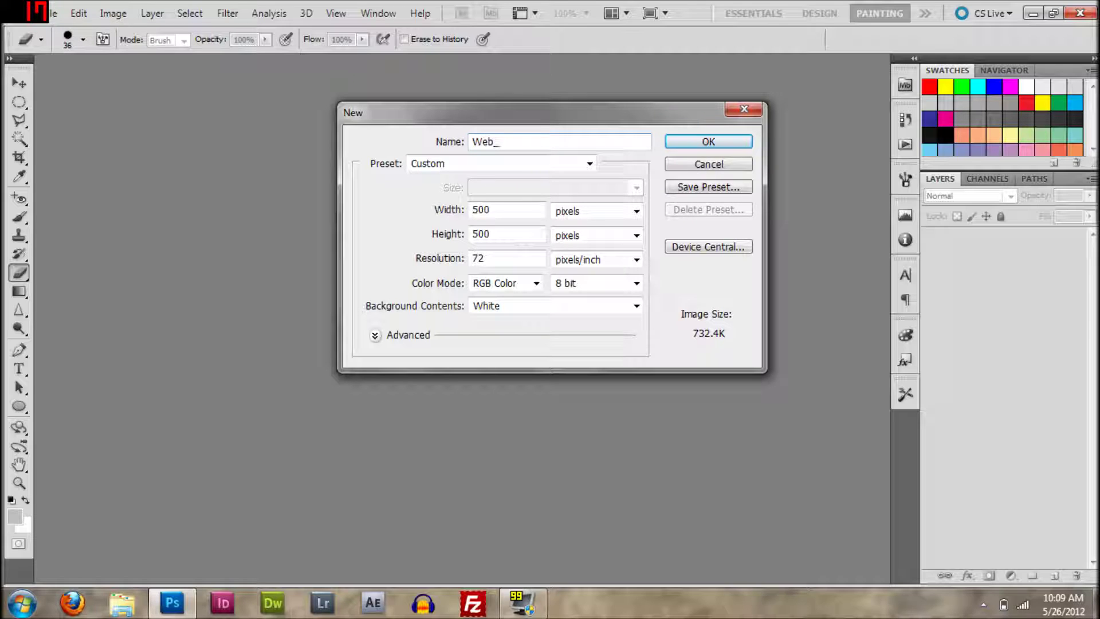
{"action": "type", "text": "Template"}
Set the new document's width to 1600 pixels and its height to 1100 pixels.
{"action": "left_click", "coordinate": [504, 210]}
{"action": "key", "text": "BackSpace"}
{"action": "key", "text": "BackSpace"}
{"action": "key", "text": "BackSpace"}
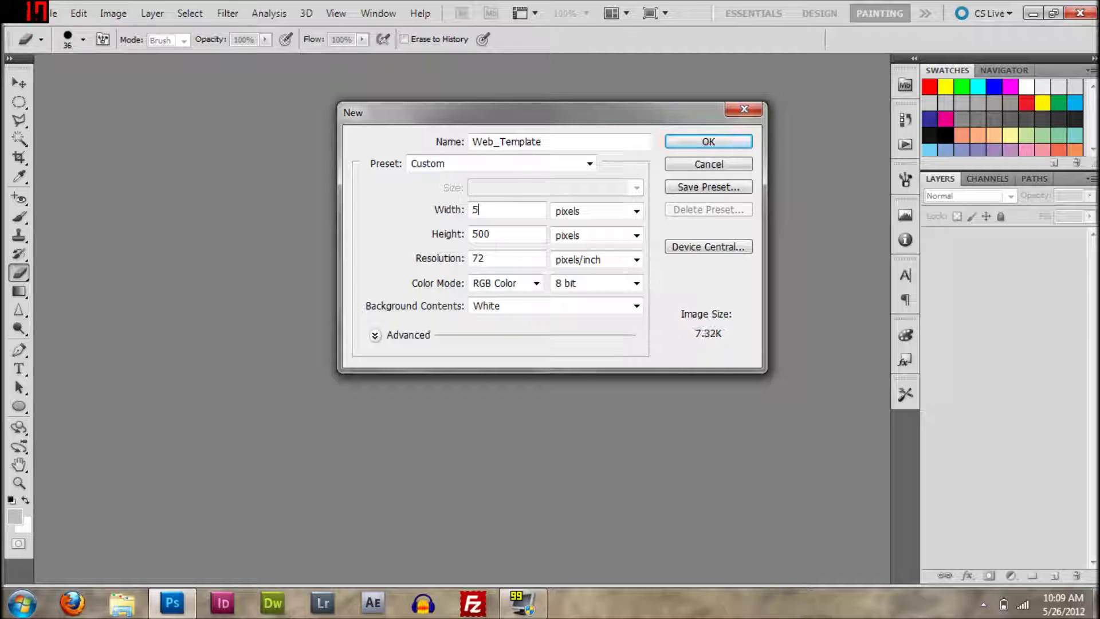
{"action": "type", "text": "1600"}
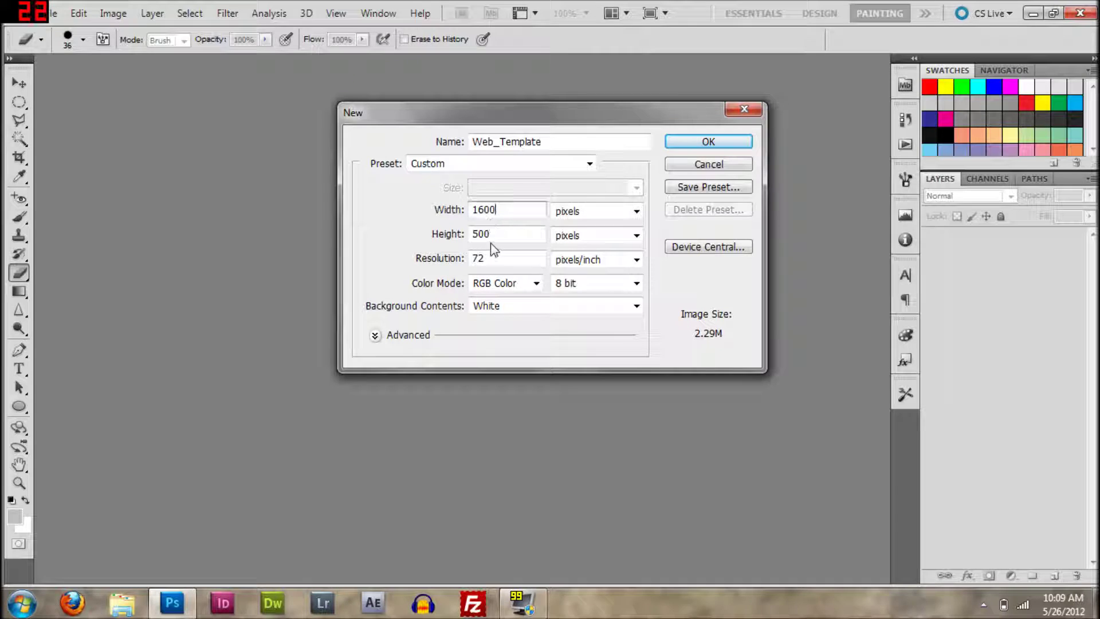
{"action": "key", "text": "Tab"}
{"action": "type", "text": "1100"}
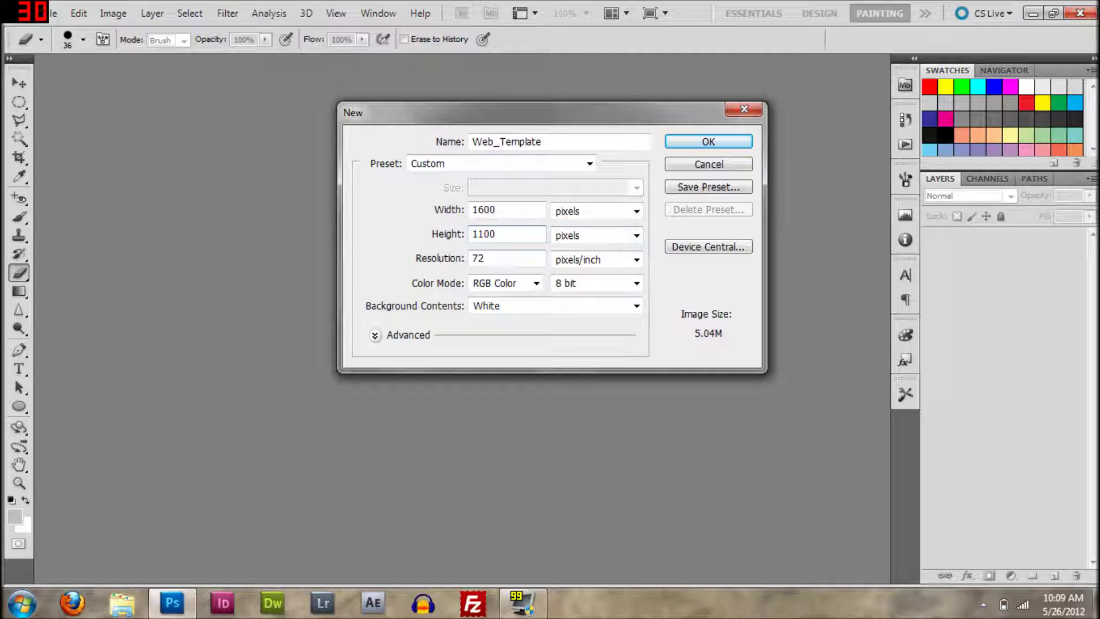
Set the resolution to 72 pixels/inch with RGB Color at 8 bit, and create the document.
{"action": "type", "text": "7272"}
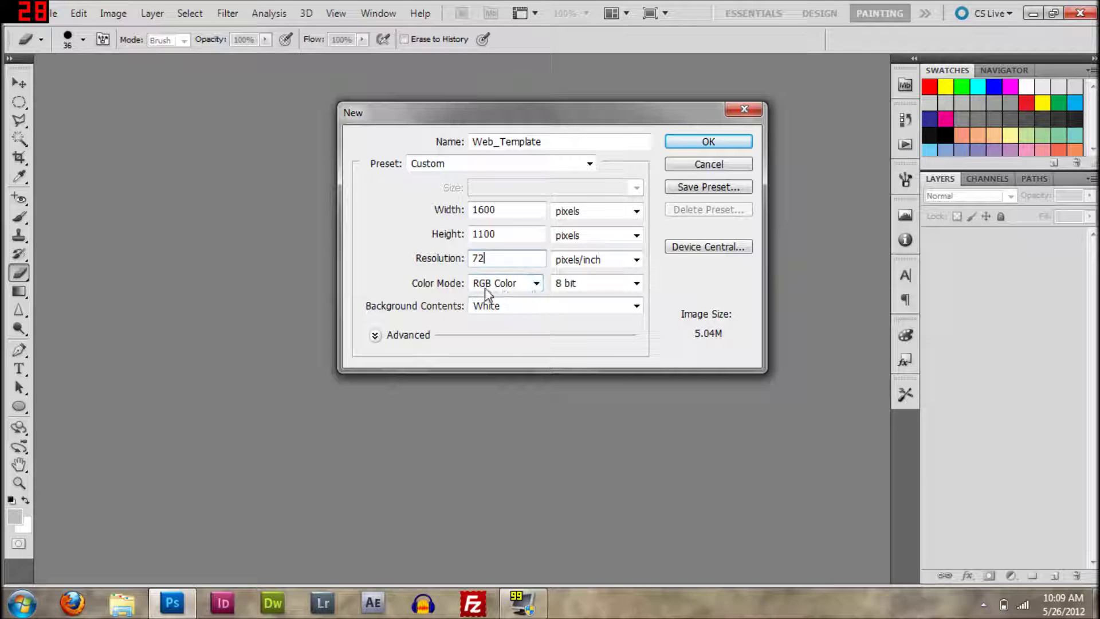
{"action": "left_click", "coordinate": [537, 285]}
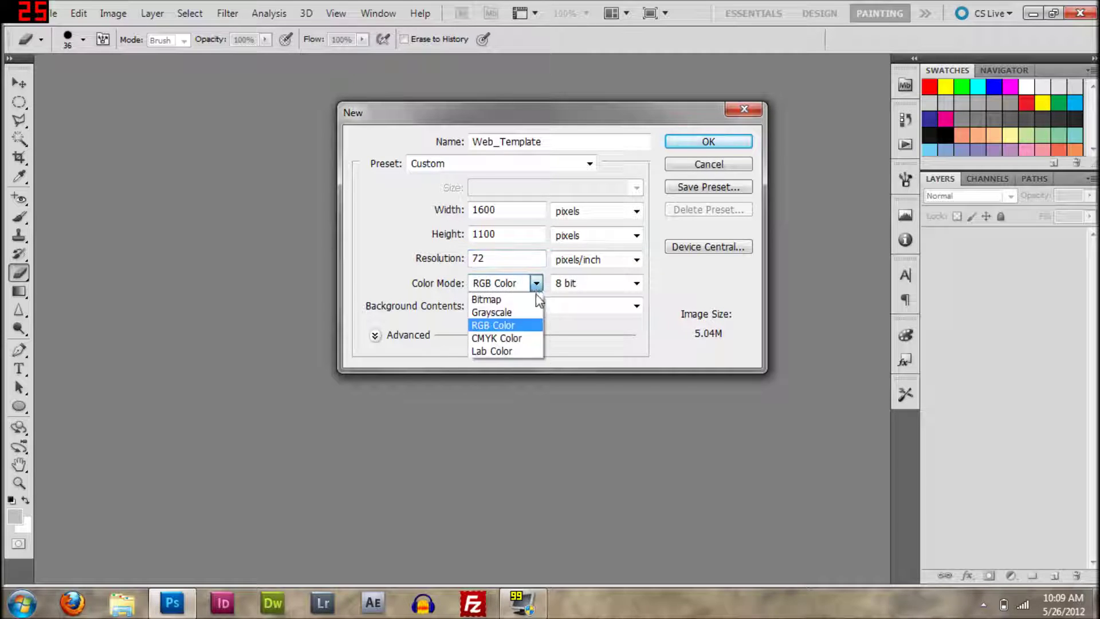
{"action": "left_click", "coordinate": [514, 326]}
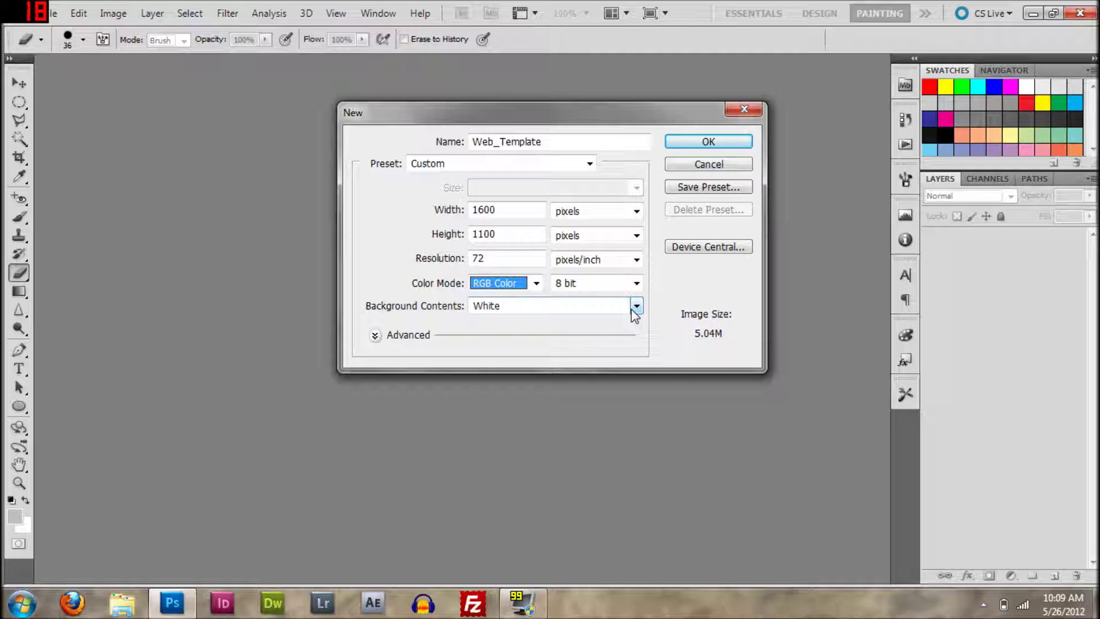
{"action": "key", "text": "shift+Tab"}
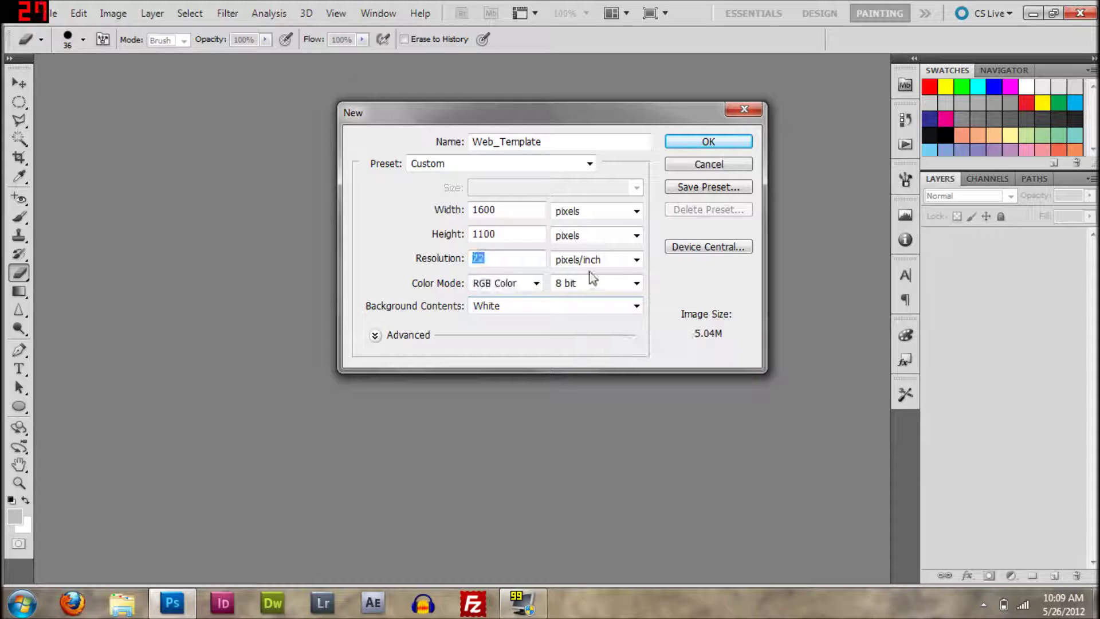
{"action": "left_click", "coordinate": [637, 283]}
{"action": "left_click", "coordinate": [634, 284]}
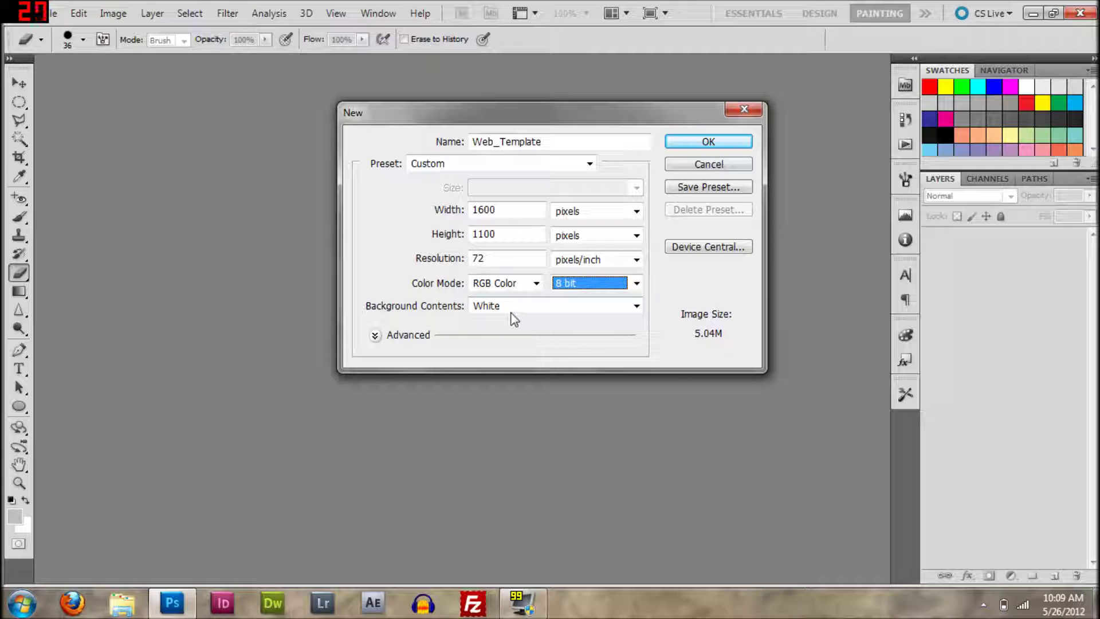
{"action": "left_click", "coordinate": [696, 146]}
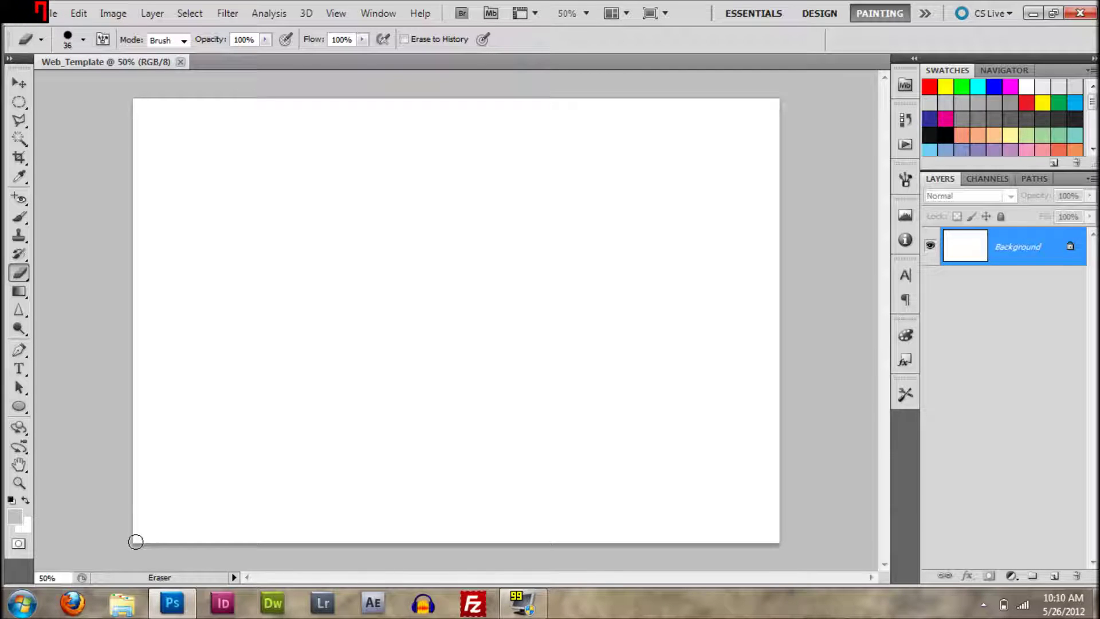
Start a second new document with a width of 1000 pixels and a height of 950 pixels.
{"action": "mouse_move", "coordinate": [158, 607]}
{"action": "left_click", "coordinate": [75, 14]}
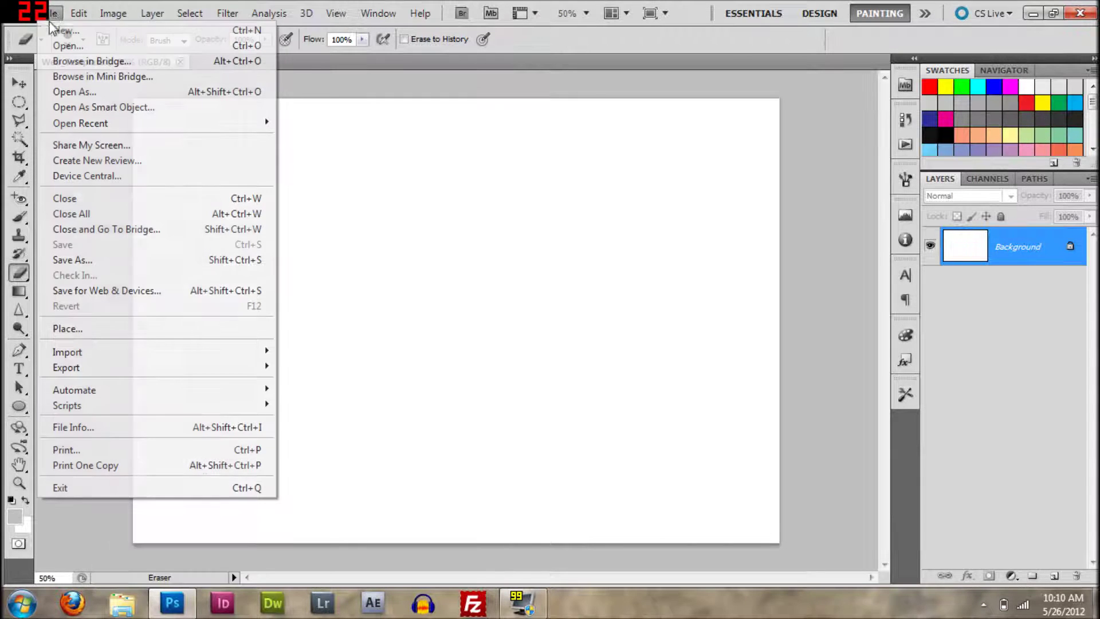
{"action": "left_click", "coordinate": [63, 30]}
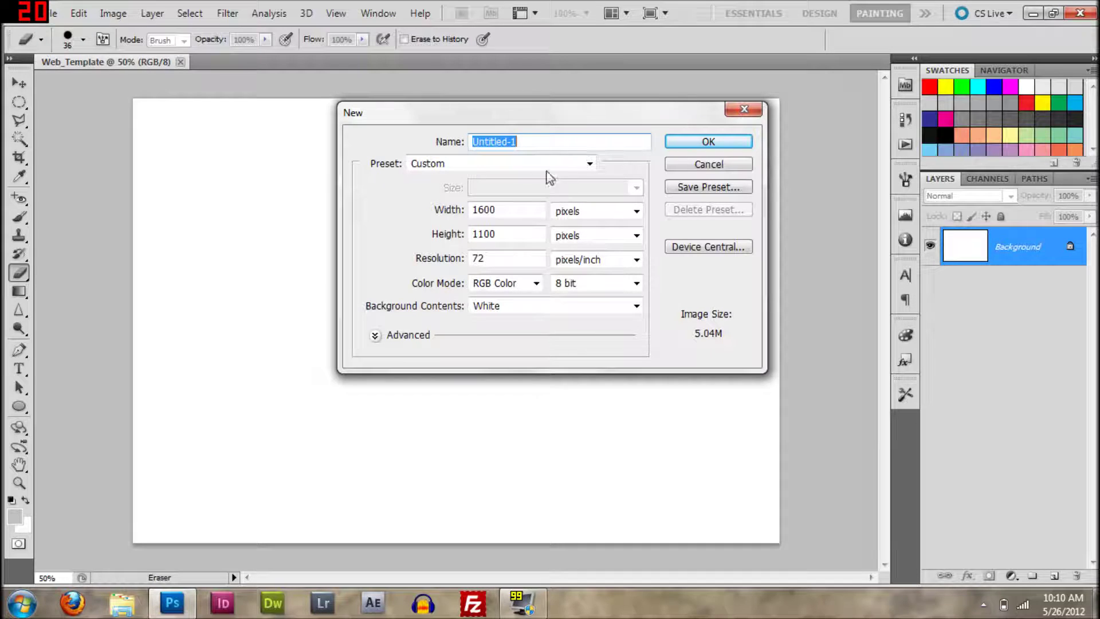
{"action": "key", "text": "Tab"}
{"action": "key", "text": "Tab"}
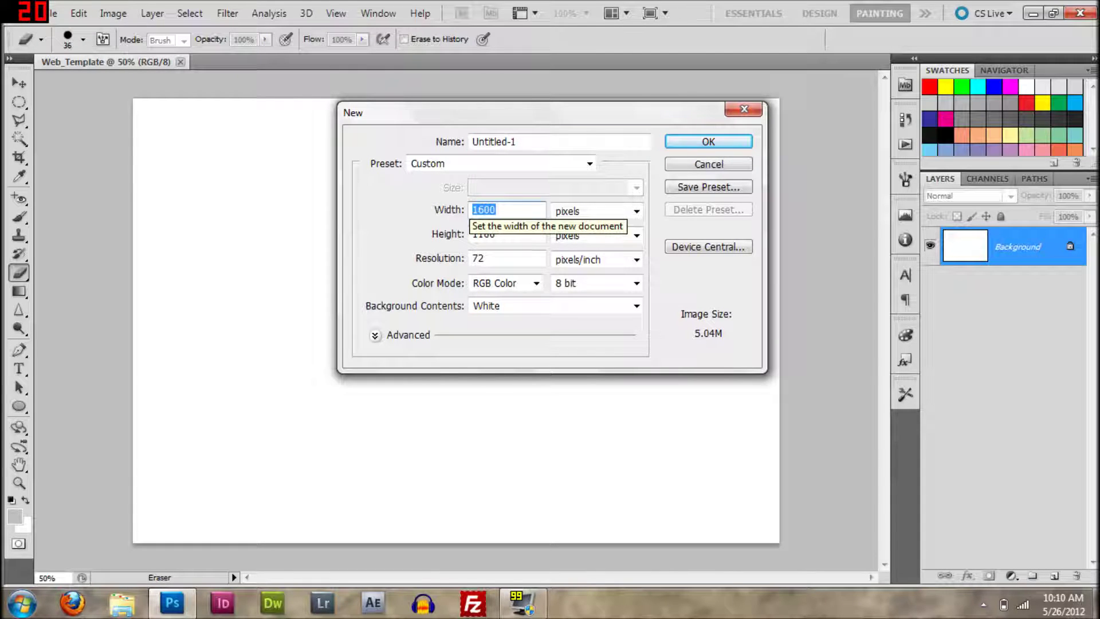
{"action": "type", "text": "1"}
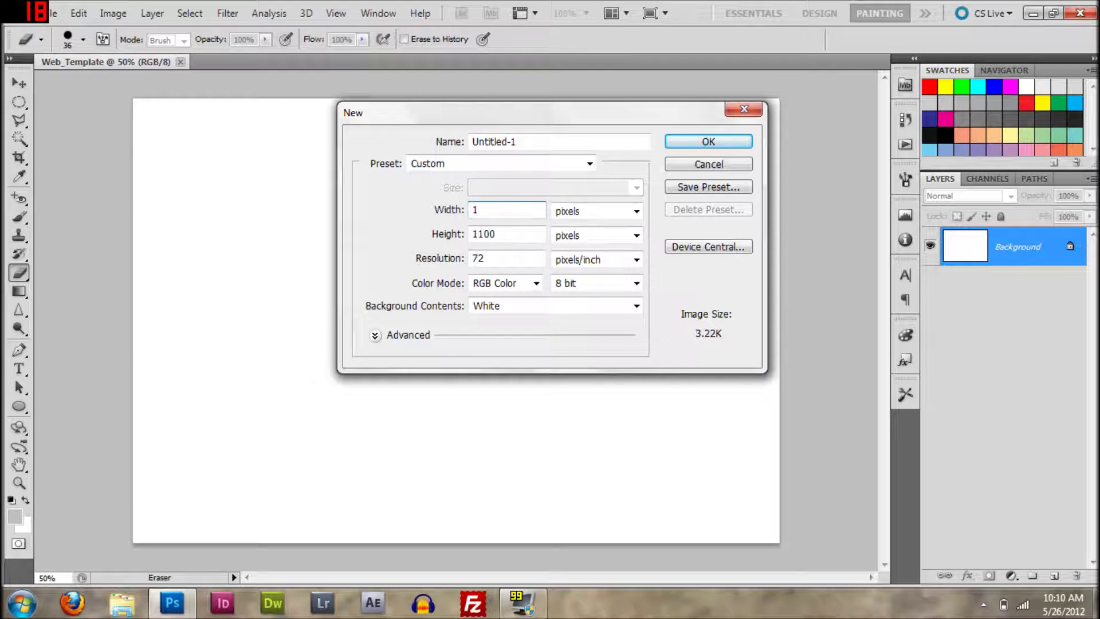
{"action": "type", "text": "000"}
{"action": "key", "text": "Tab"}
{"action": "type", "text": "9"}
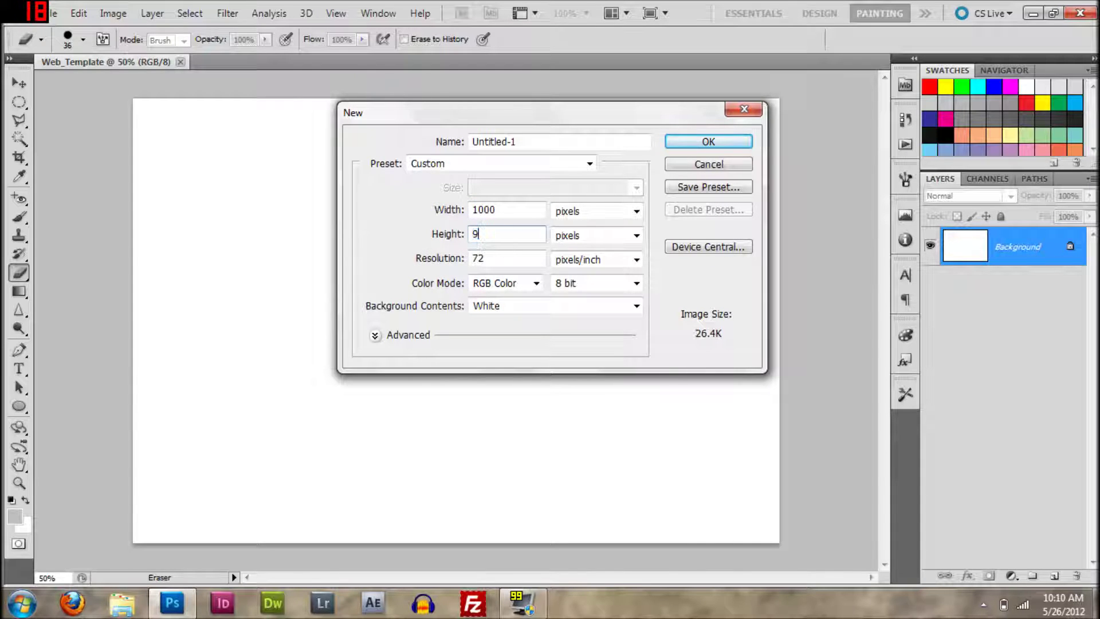
{"action": "type", "text": "50"}
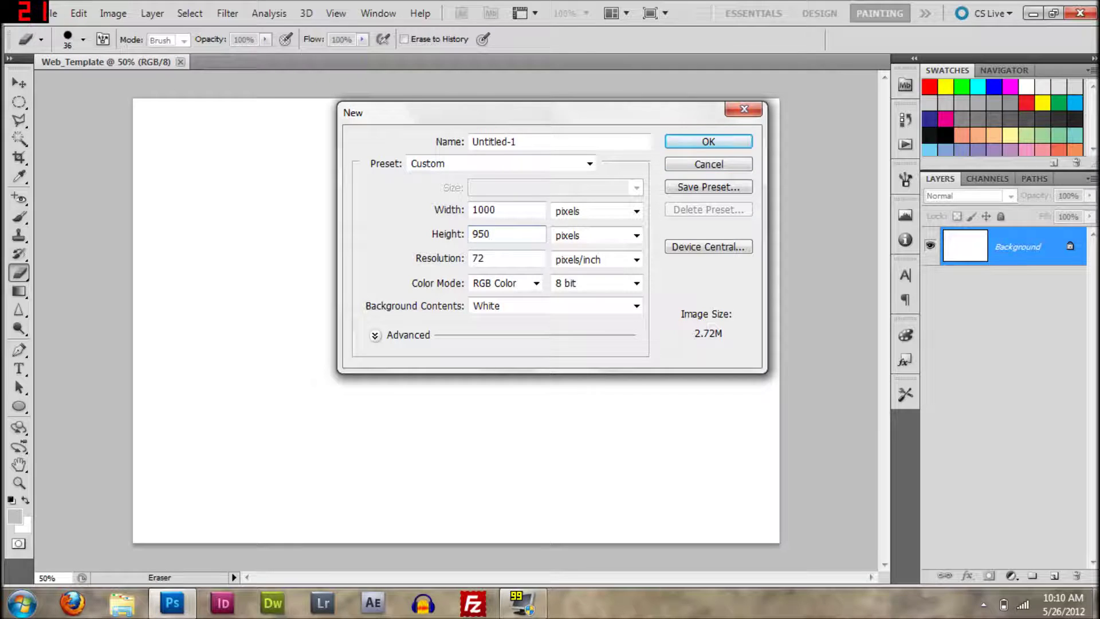
Set the second document's width to 950 pixels and height to 1000 pixels, and create it.
{"action": "double_click", "coordinate": [497, 235]}
{"action": "key", "text": "BackSpace"}
{"action": "key", "text": "Tab"}
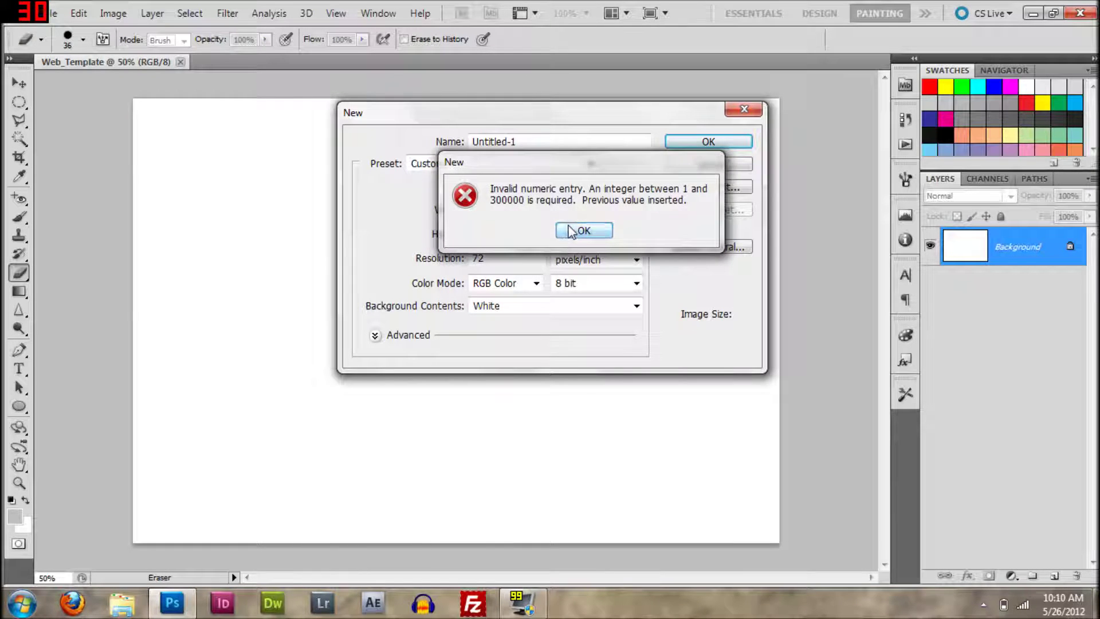
{"action": "left_click", "coordinate": [570, 230]}
{"action": "left_click", "coordinate": [447, 216]}
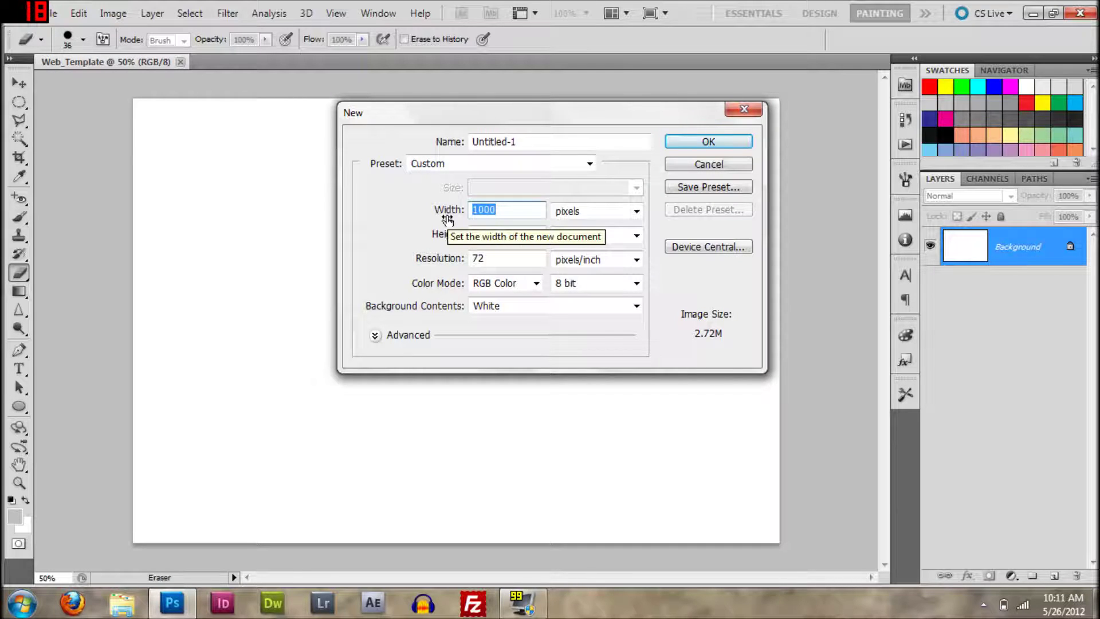
{"action": "type", "text": "950"}
{"action": "key", "text": "Tab"}
{"action": "type", "text": "1000"}
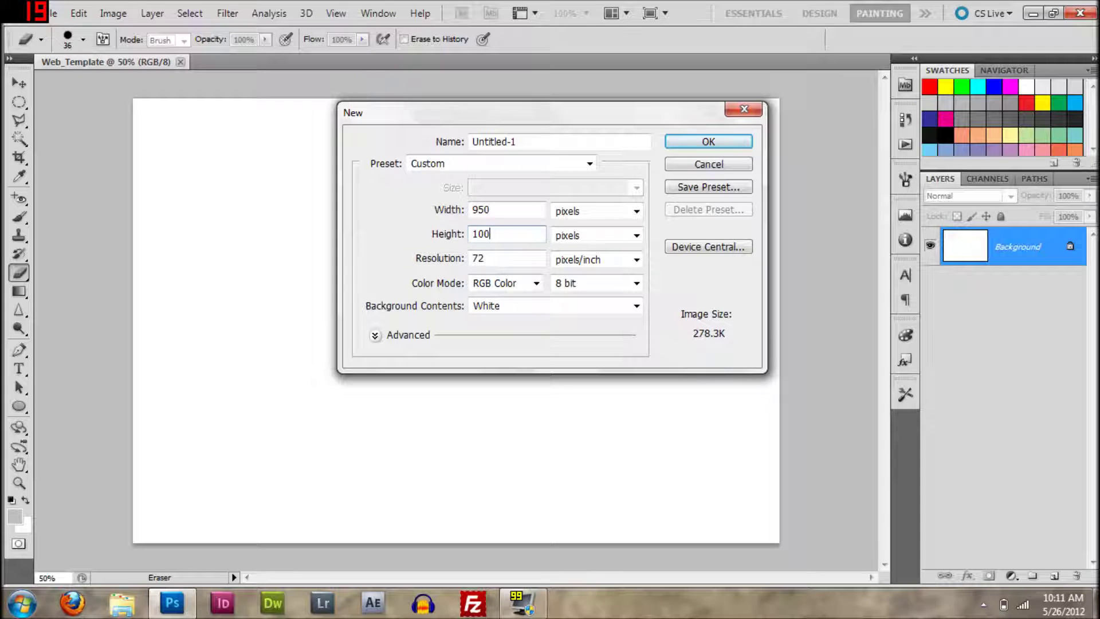
{"action": "left_click", "coordinate": [707, 143]}
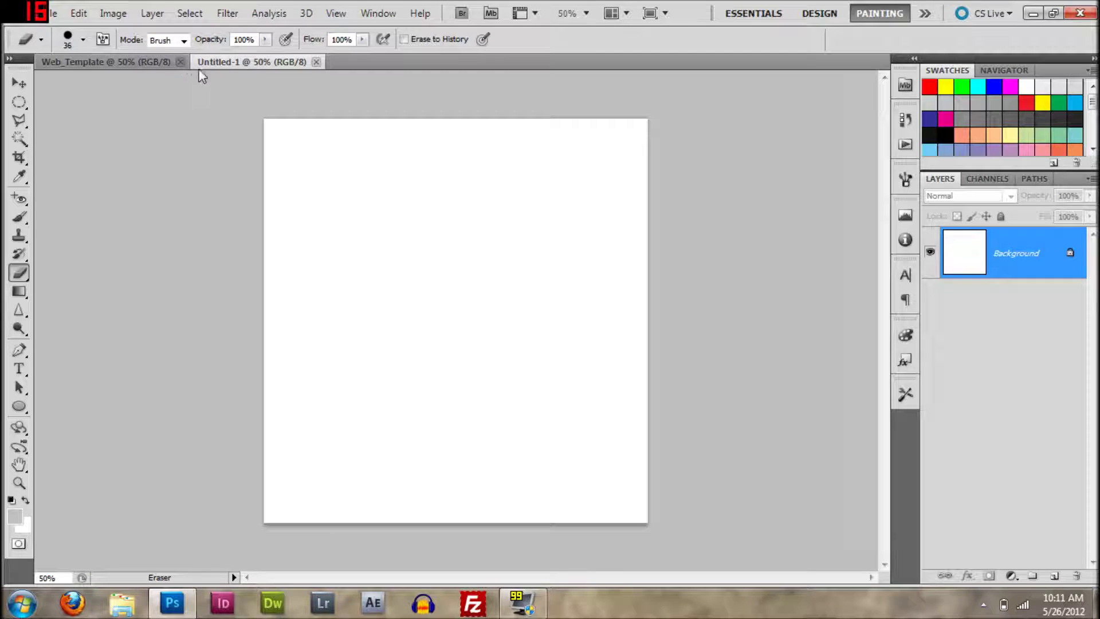
Float the second document's window, copy its Background layer into Web_Template as a new layer, and close the second document.
{"action": "left_click_drag", "start_coordinate": [252, 60], "coordinate": [353, 124]}
{"action": "left_click", "coordinate": [19, 83]}
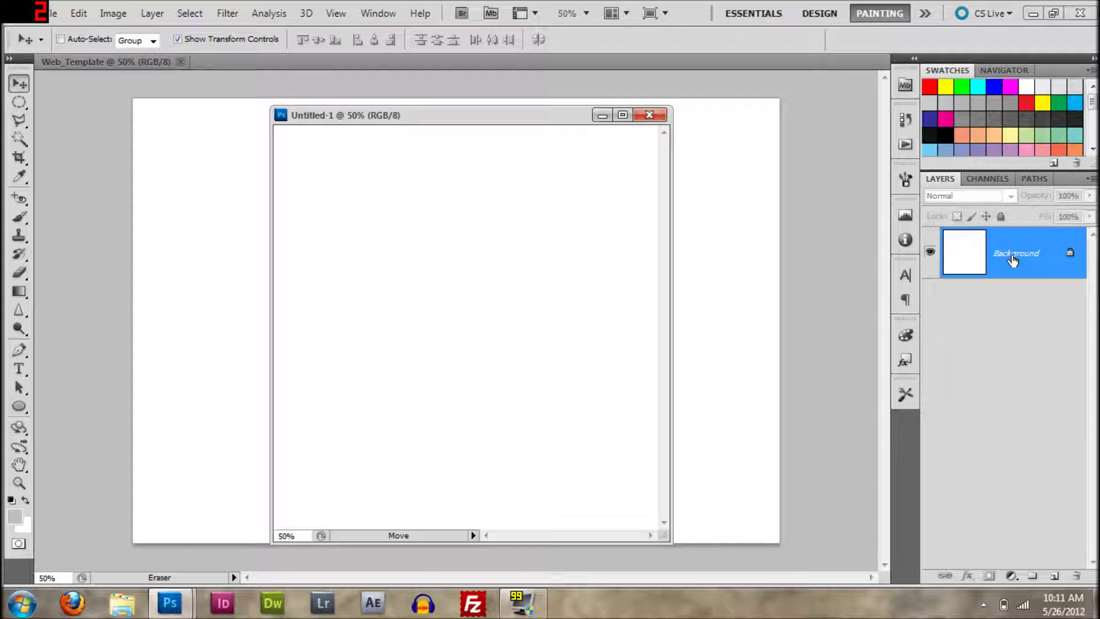
{"action": "left_click_drag", "start_coordinate": [972, 250], "coordinate": [216, 319]}
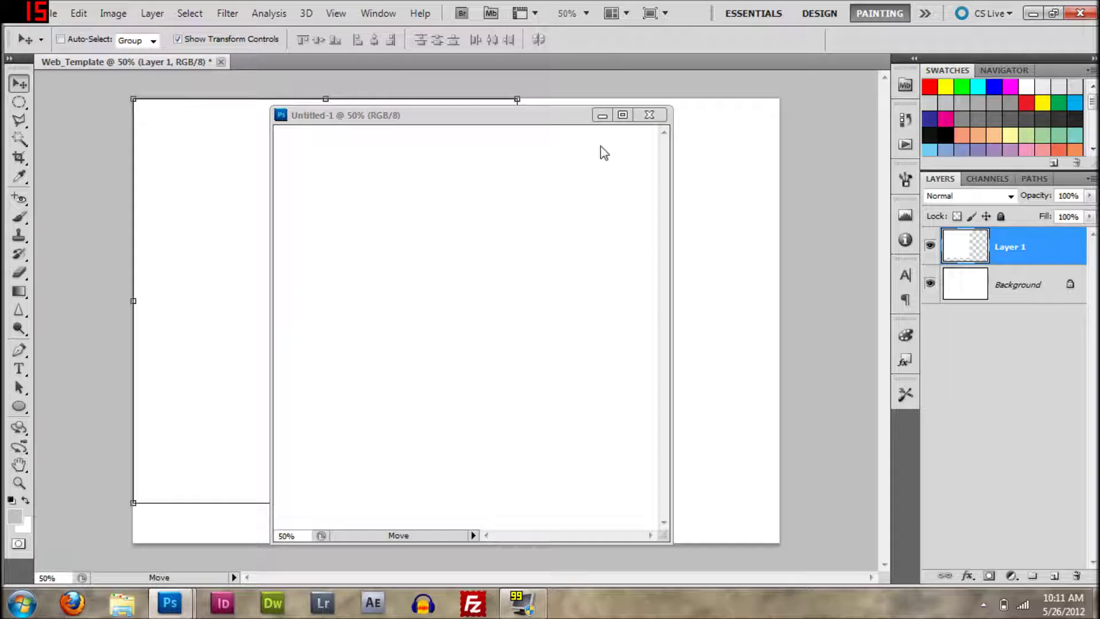
{"action": "left_click", "coordinate": [648, 116]}
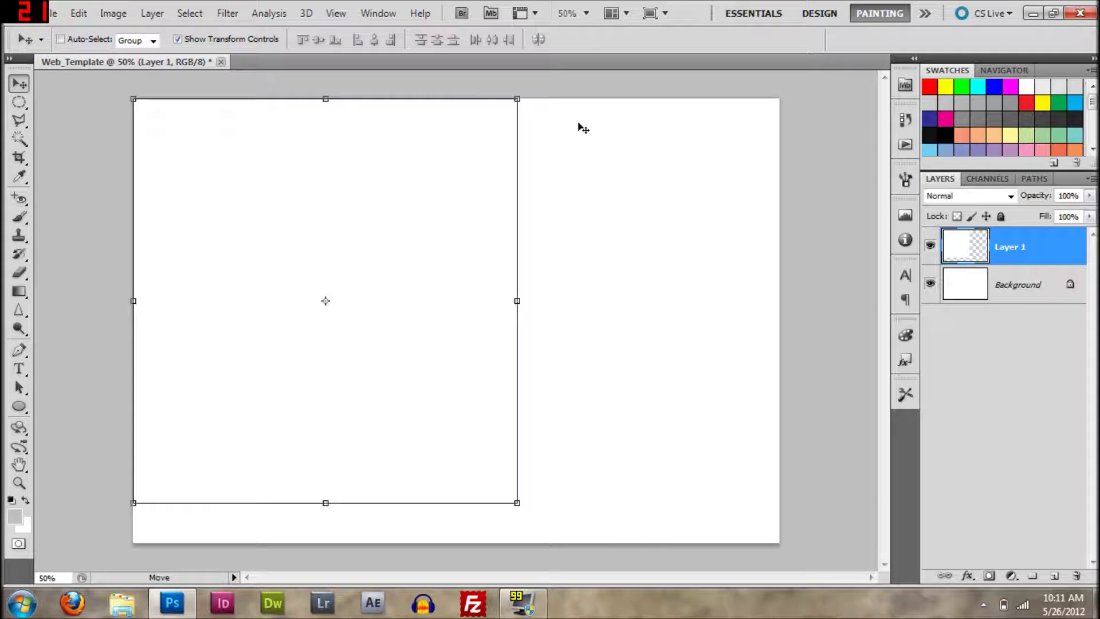
Move the copied layer near the middle of the canvas and fill it with dark red (#9e1818) using the Paint Bucket.
{"action": "left_click_drag", "start_coordinate": [259, 224], "coordinate": [422, 255]}
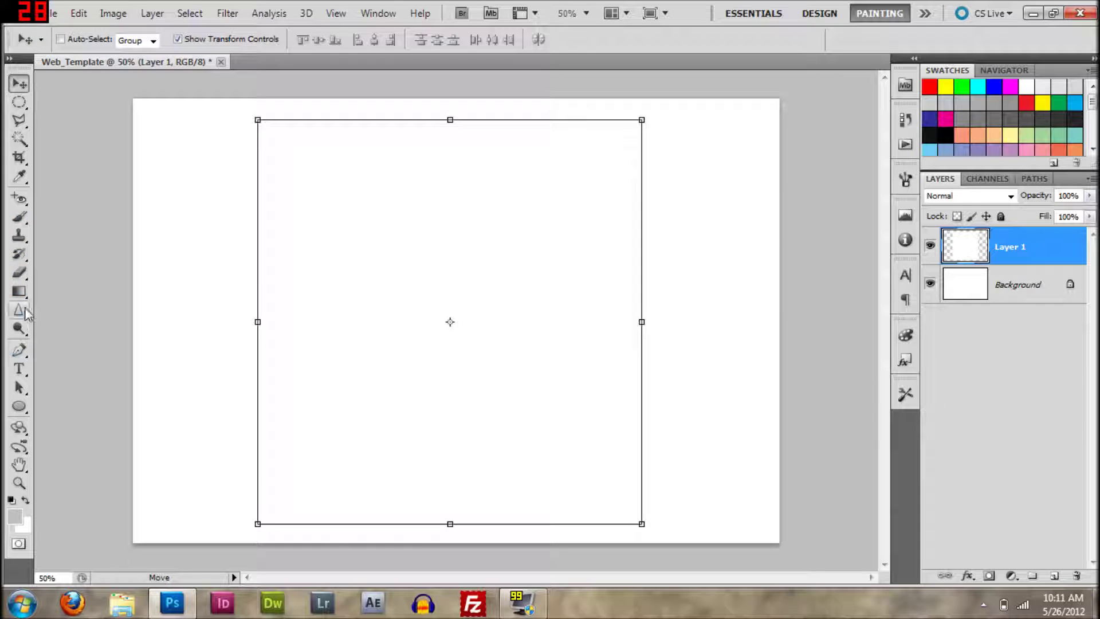
{"action": "left_click", "coordinate": [19, 291]}
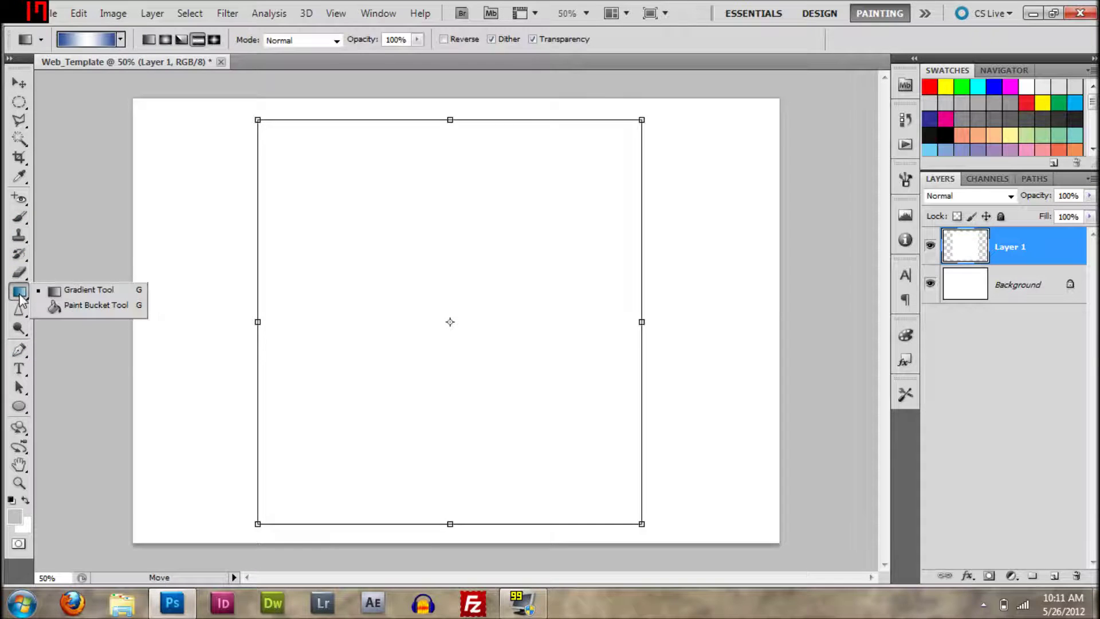
{"action": "left_click", "coordinate": [88, 304]}
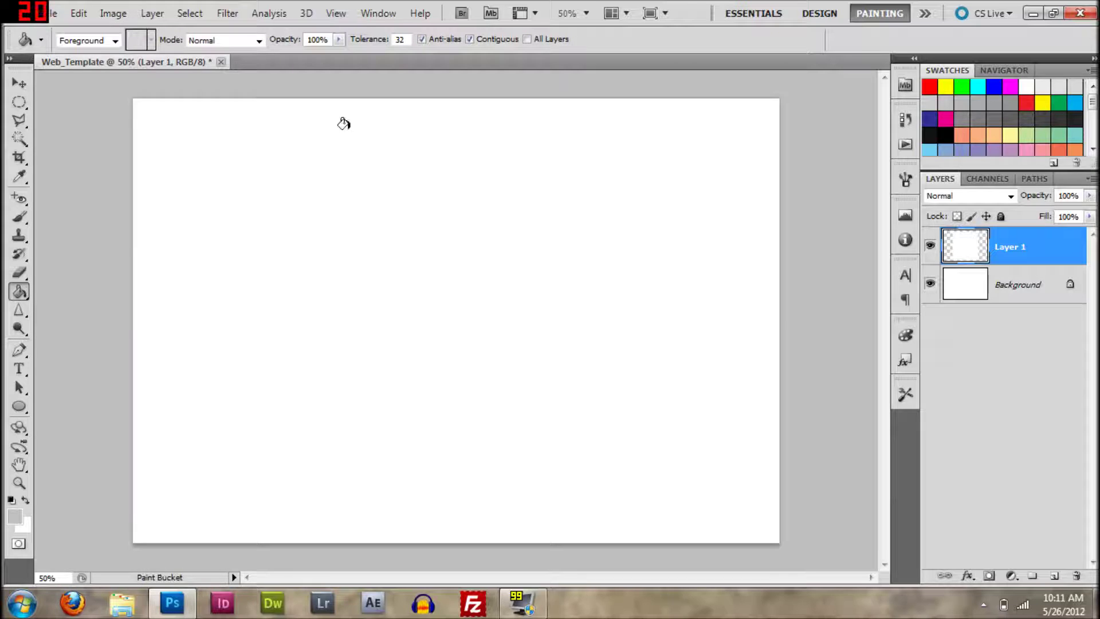
{"action": "left_click", "coordinate": [17, 520]}
{"action": "left_click", "coordinate": [582, 423]}
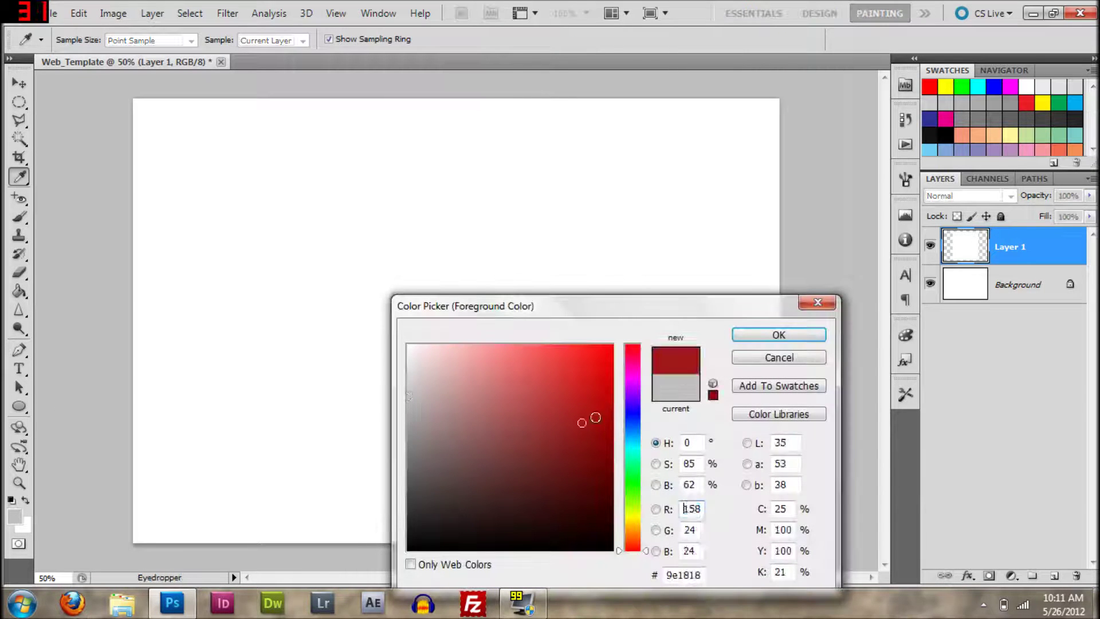
{"action": "left_click", "coordinate": [782, 335]}
{"action": "left_click", "coordinate": [447, 272]}
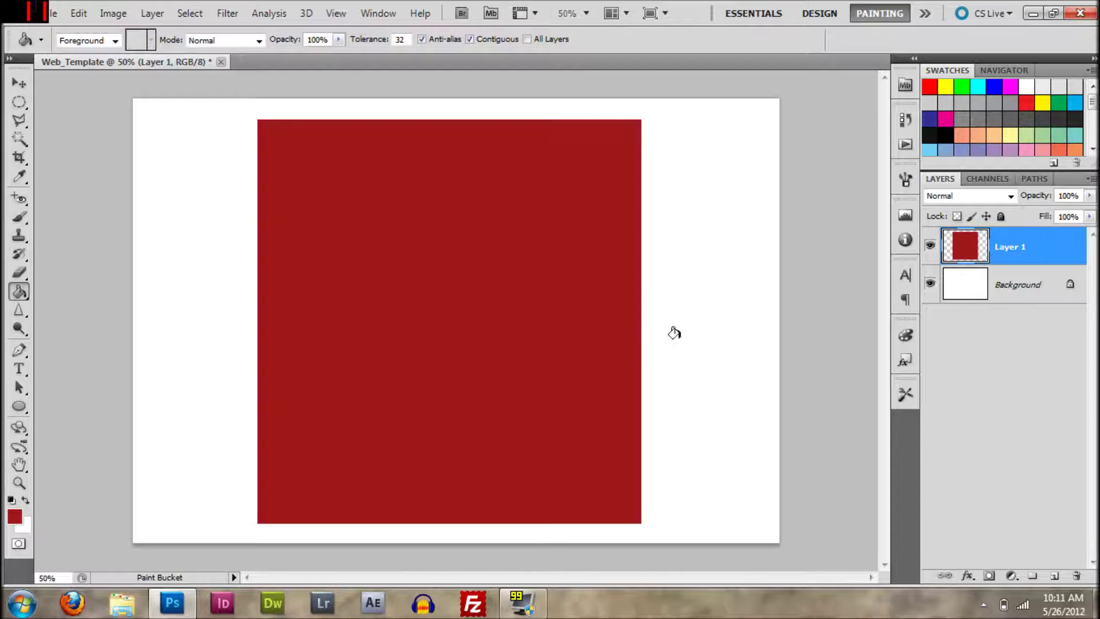
Shift the red rectangle slightly so it sits centred on the white canvas, and leave Layer 1 selected.
{"action": "left_click", "coordinate": [20, 85]}
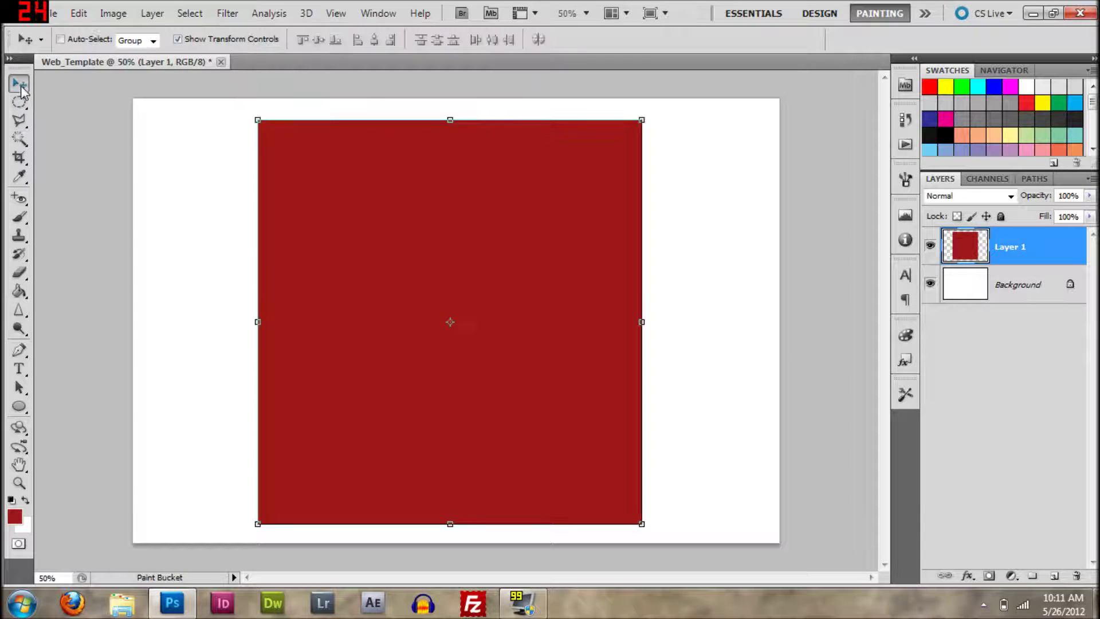
{"action": "left_click_drag", "start_coordinate": [498, 307], "coordinate": [508, 307]}
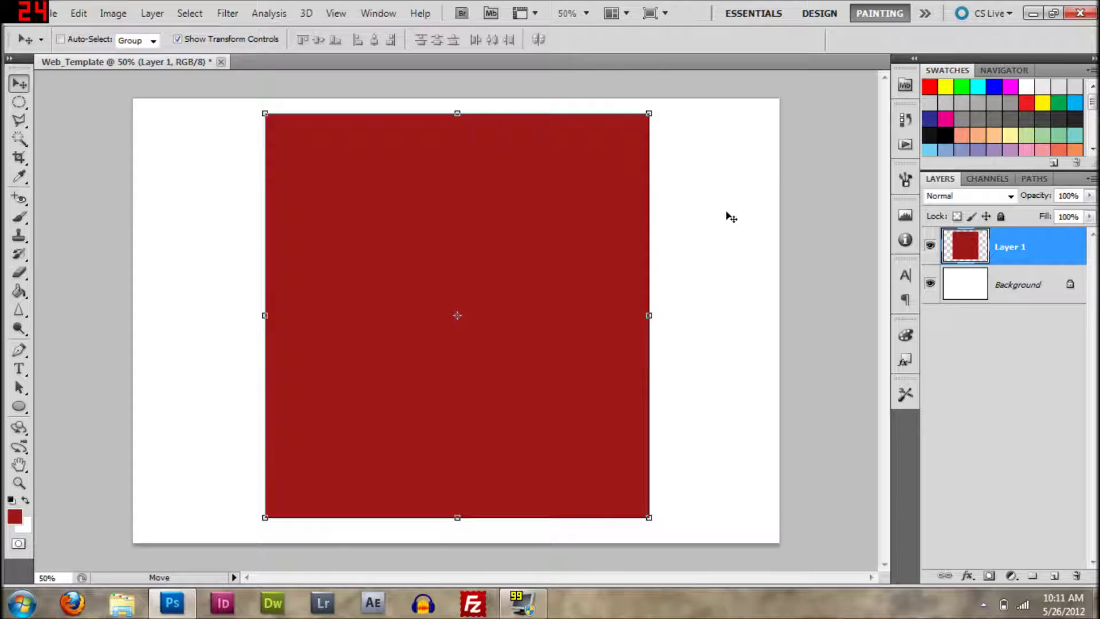
{"action": "left_click", "coordinate": [972, 331]}
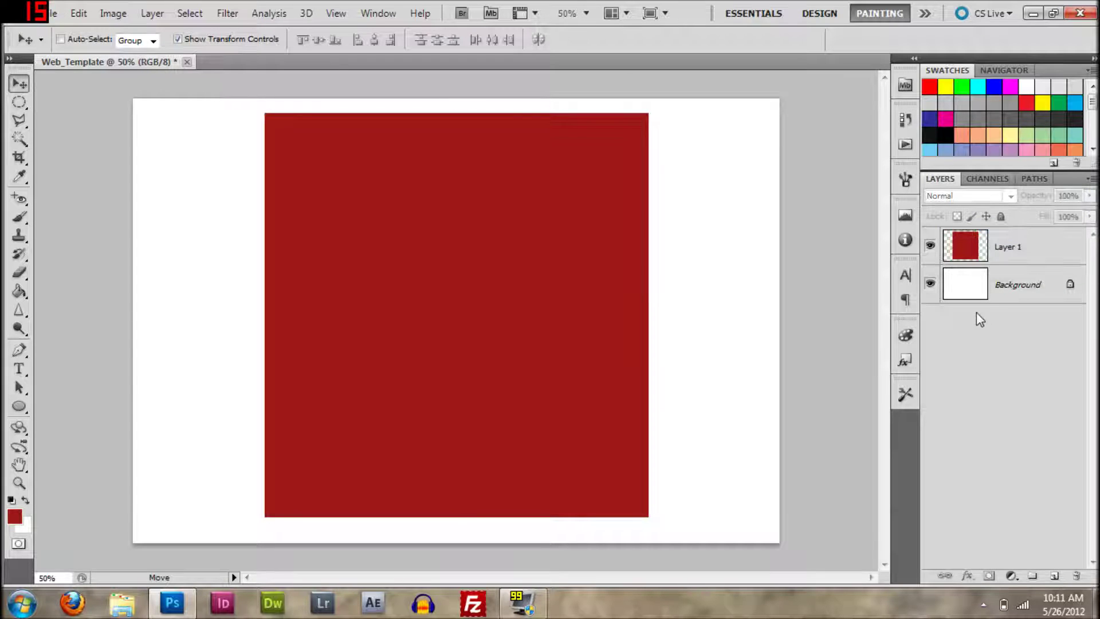
{"action": "left_click", "coordinate": [1005, 257]}
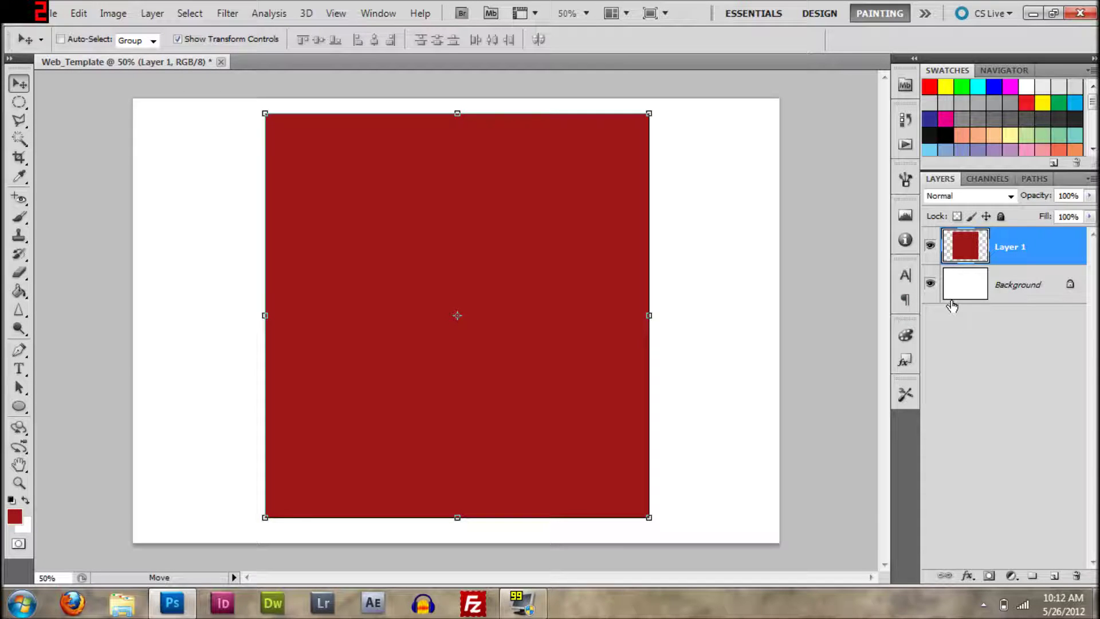
Duplicate the Background layer within Web_Template and hide the original locked Background layer.
{"action": "mouse_move", "coordinate": [951, 302]}
{"action": "left_mouse_down"}
{"action": "mouse_move", "coordinate": [965, 283]}
{"action": "mouse_move", "coordinate": [967, 305]}
{"action": "left_mouse_up"}
{"action": "left_click", "coordinate": [967, 290]}
{"action": "right_click", "coordinate": [1016, 287]}
{"action": "left_click", "coordinate": [1005, 324]}
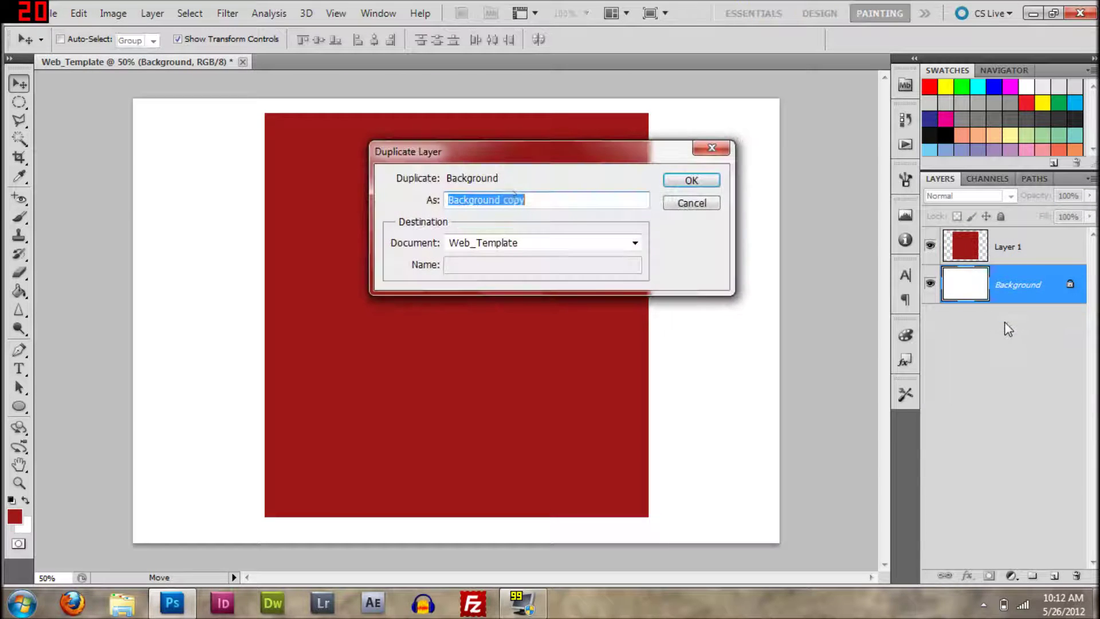
{"action": "left_click", "coordinate": [686, 182]}
{"action": "left_click", "coordinate": [931, 326]}
{"action": "left_click", "coordinate": [1027, 320]}
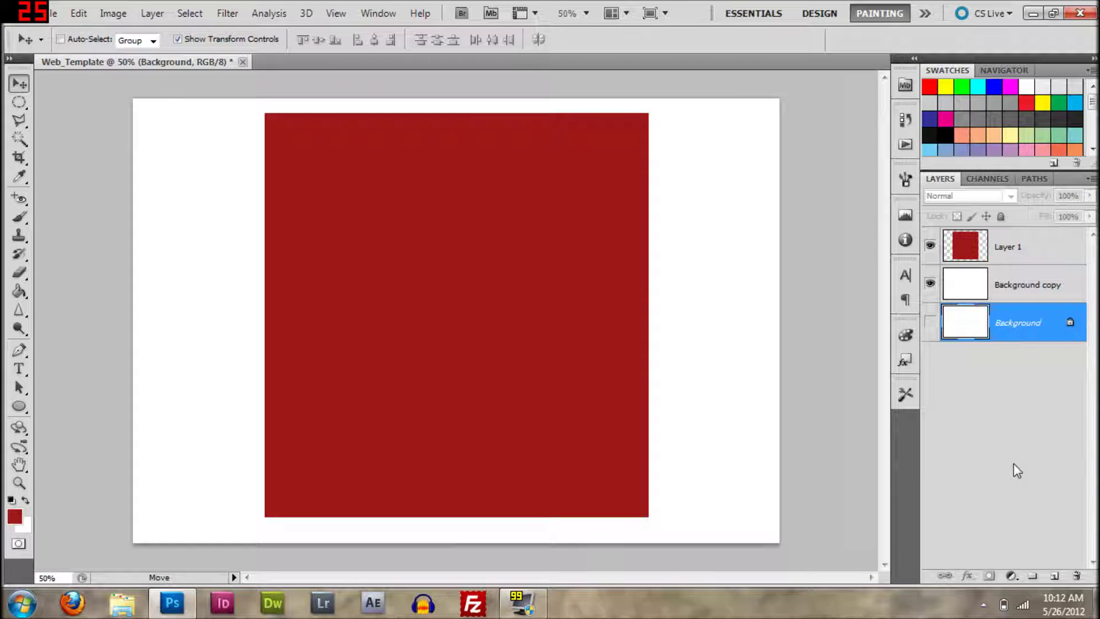
{"action": "left_click", "coordinate": [1012, 464]}
Centre Layer 1 vertically on the canvas by aligning it to a selection loaded from Background copy, and clear the selection.
{"action": "left_click", "coordinate": [999, 292]}
{"action": "left_click", "coordinate": [967, 250]}
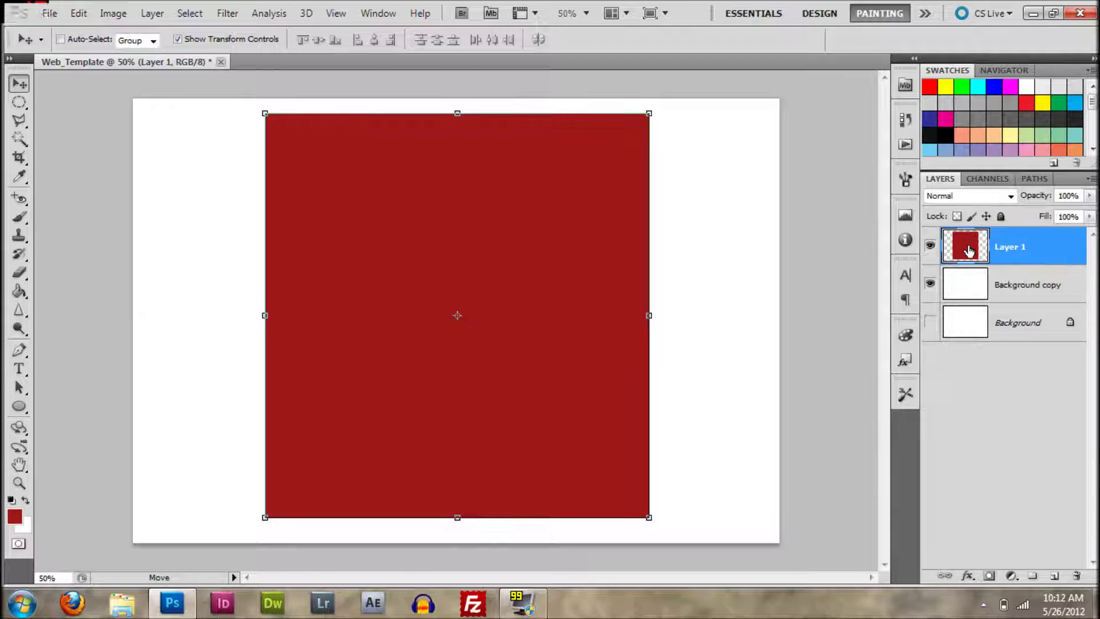
{"action": "left_click", "coordinate": [968, 288], "text": "ctrl"}
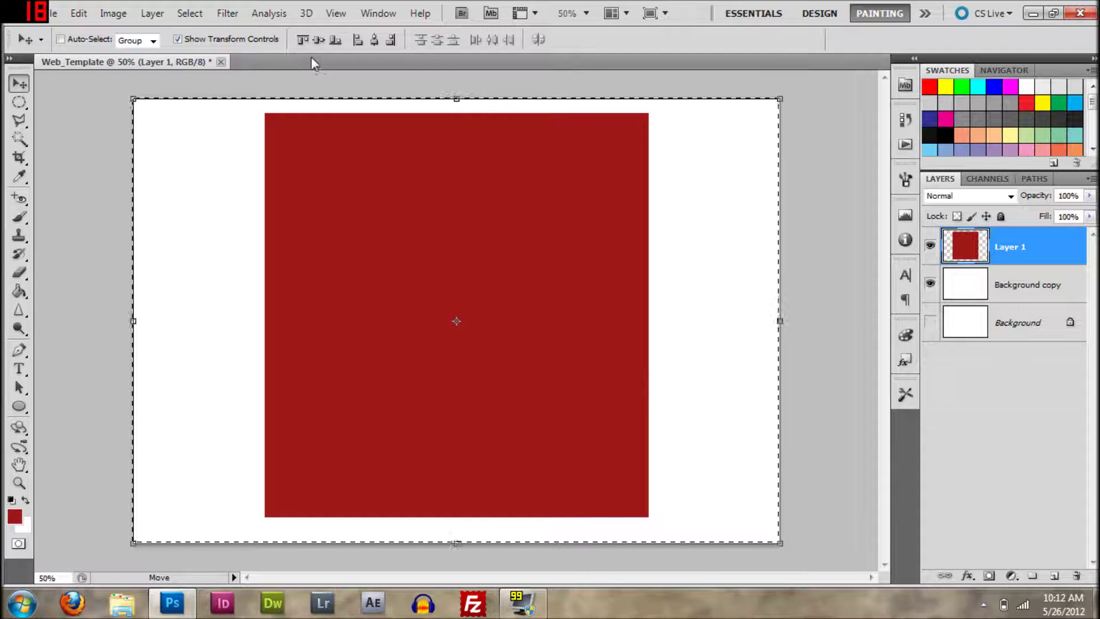
{"action": "left_click", "coordinate": [318, 40]}
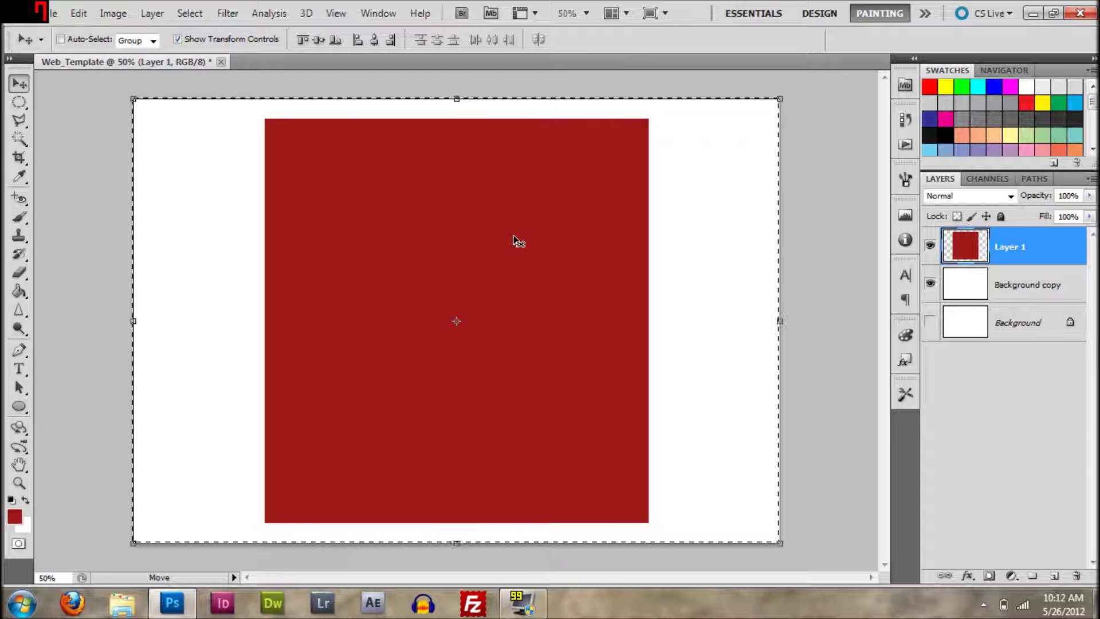
{"action": "key", "text": "ctrl+d"}
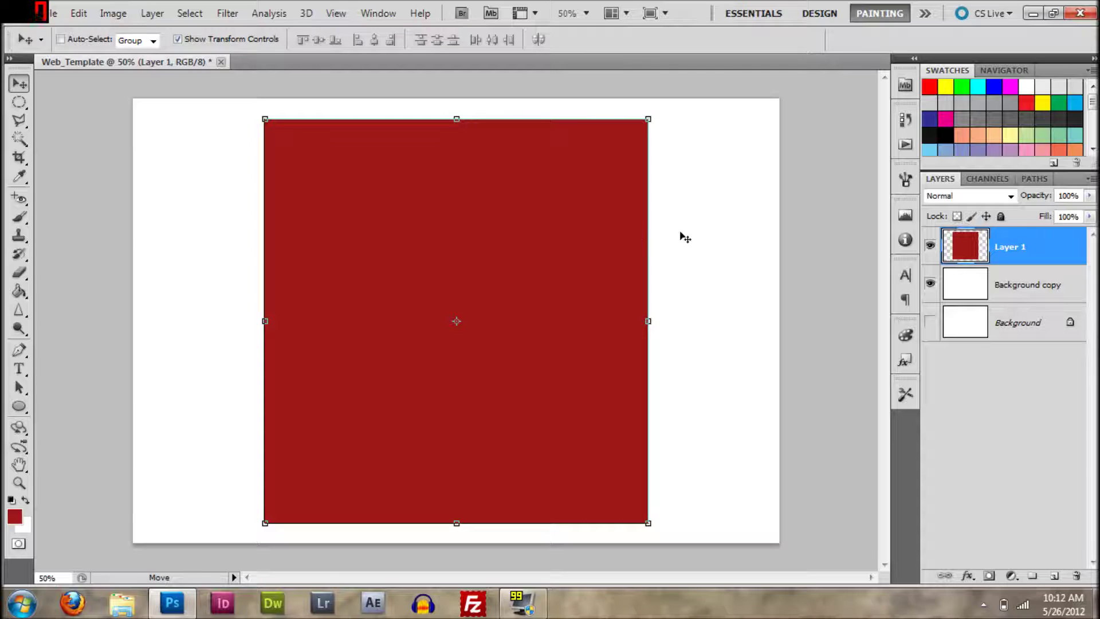
{"action": "left_click", "coordinate": [983, 465]}
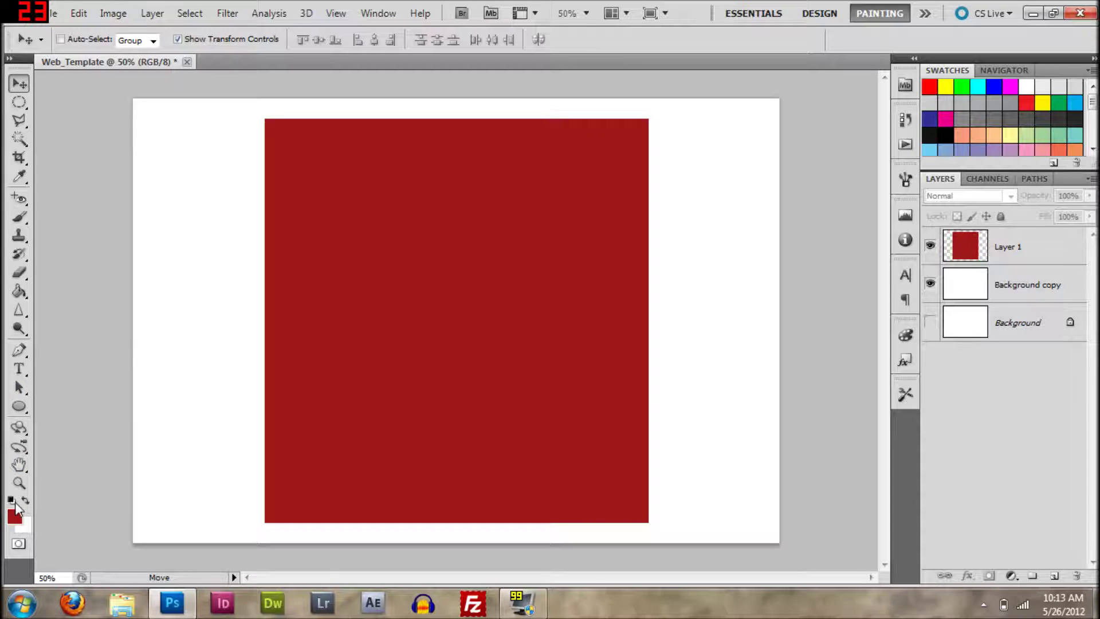
Set the foreground color to white (#ffffff) and fill the red rectangle on Layer 1 with the Paint Bucket.
{"action": "left_click", "coordinate": [15, 517]}
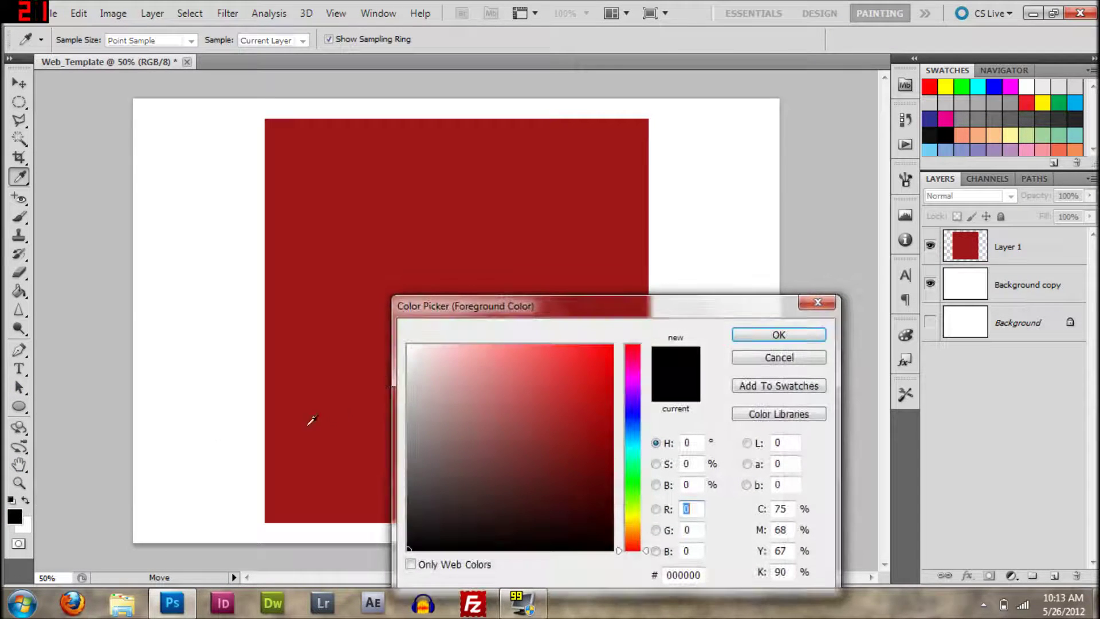
{"action": "left_click", "coordinate": [687, 575]}
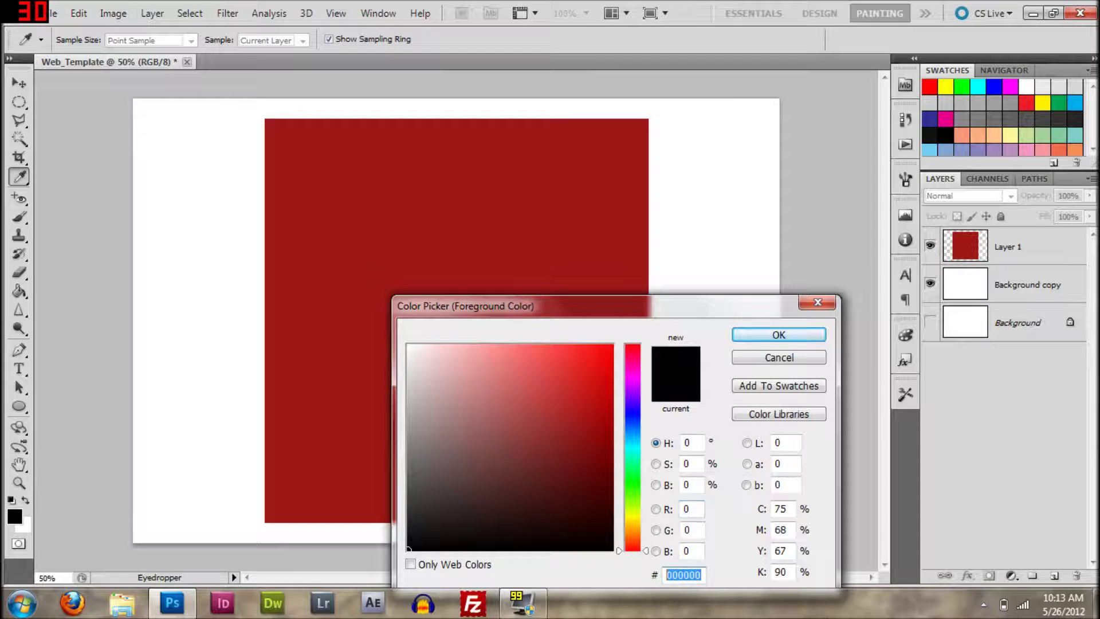
{"action": "type", "text": "ffffff"}
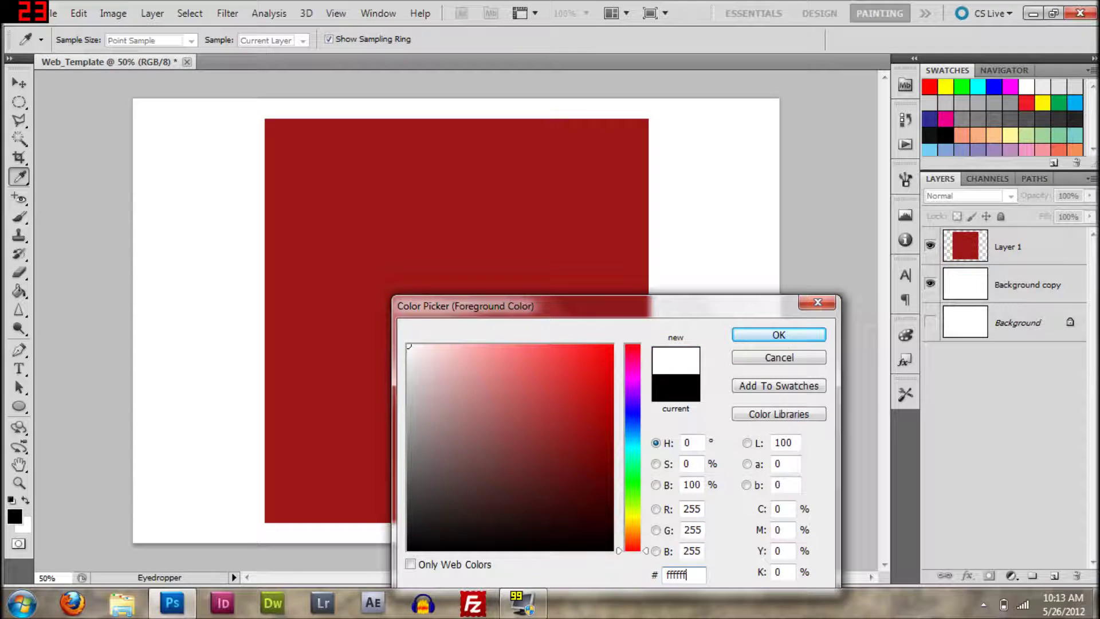
{"action": "left_click", "coordinate": [795, 334]}
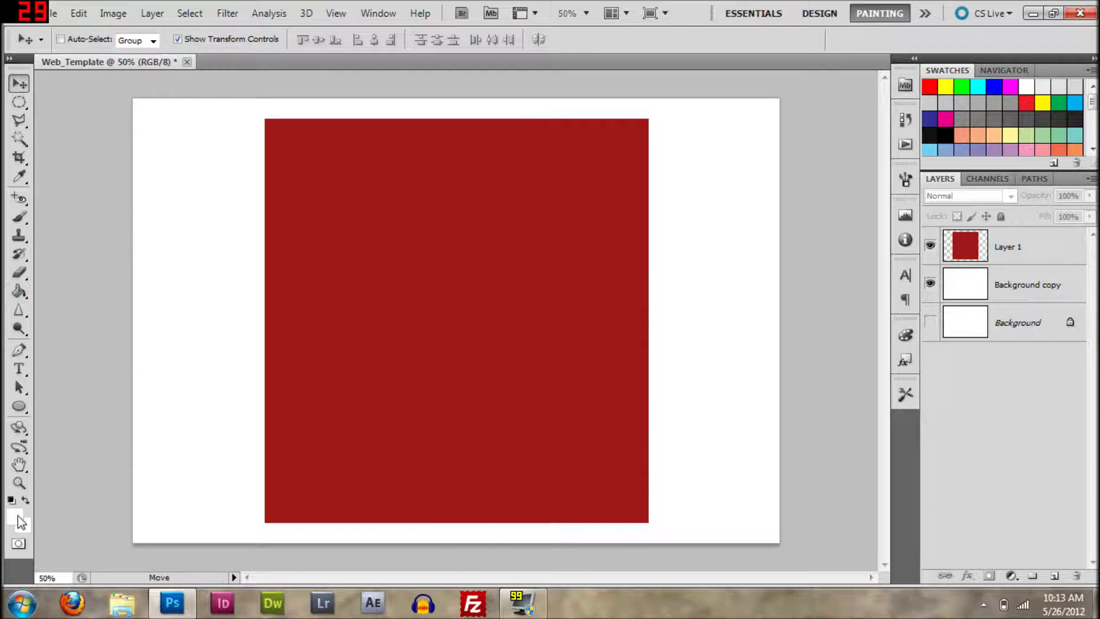
{"action": "left_click", "coordinate": [19, 292]}
{"action": "left_click", "coordinate": [378, 297]}
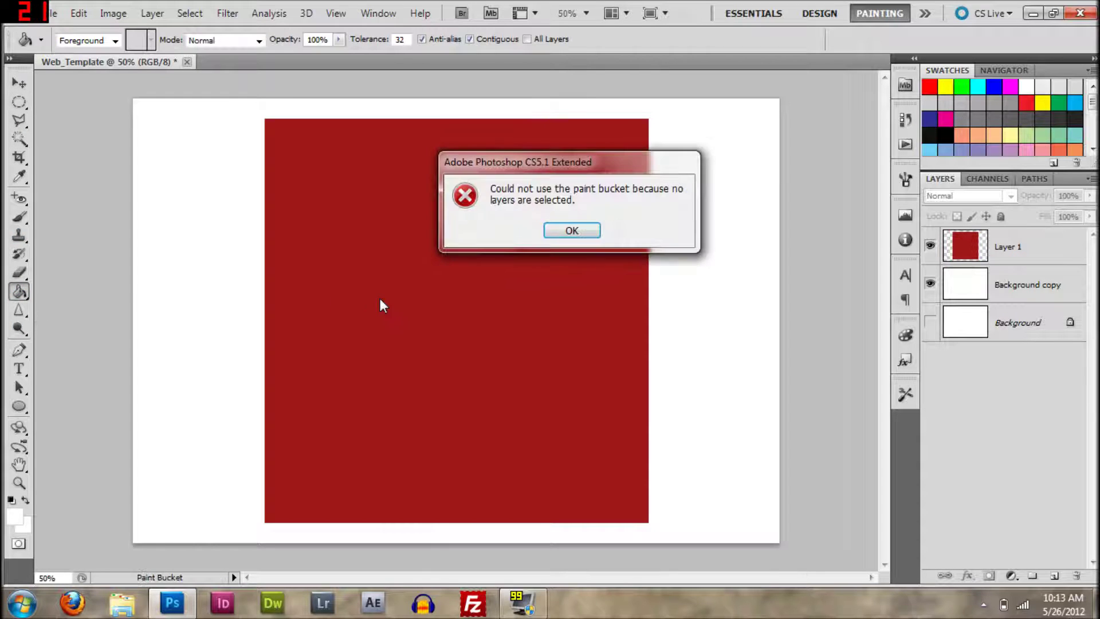
{"action": "left_click", "coordinate": [551, 232]}
{"action": "left_click", "coordinate": [1028, 256]}
{"action": "left_click", "coordinate": [457, 283]}
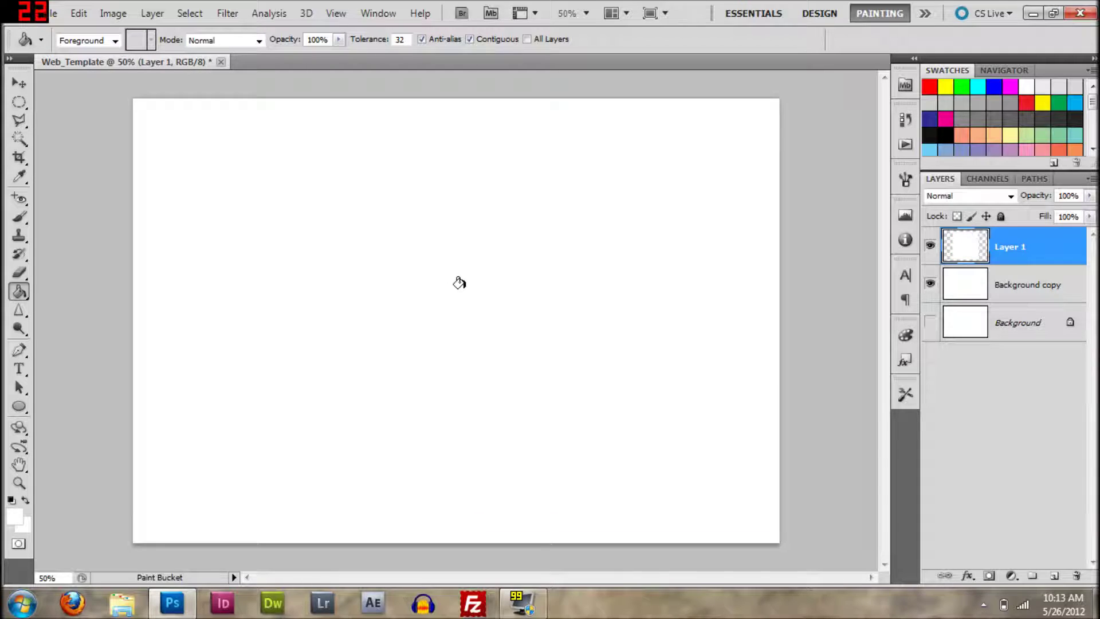
Set the foreground color to brownish grey (#645555) and fill the Background copy layer with the Paint Bucket.
{"action": "left_click", "coordinate": [1015, 296]}
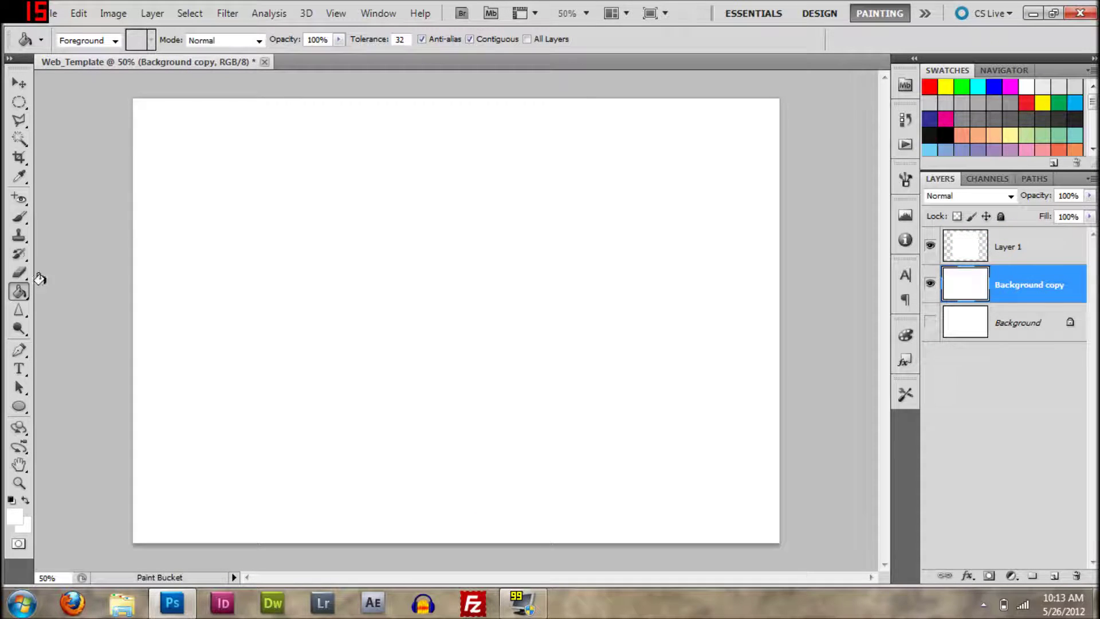
{"action": "left_click", "coordinate": [16, 515]}
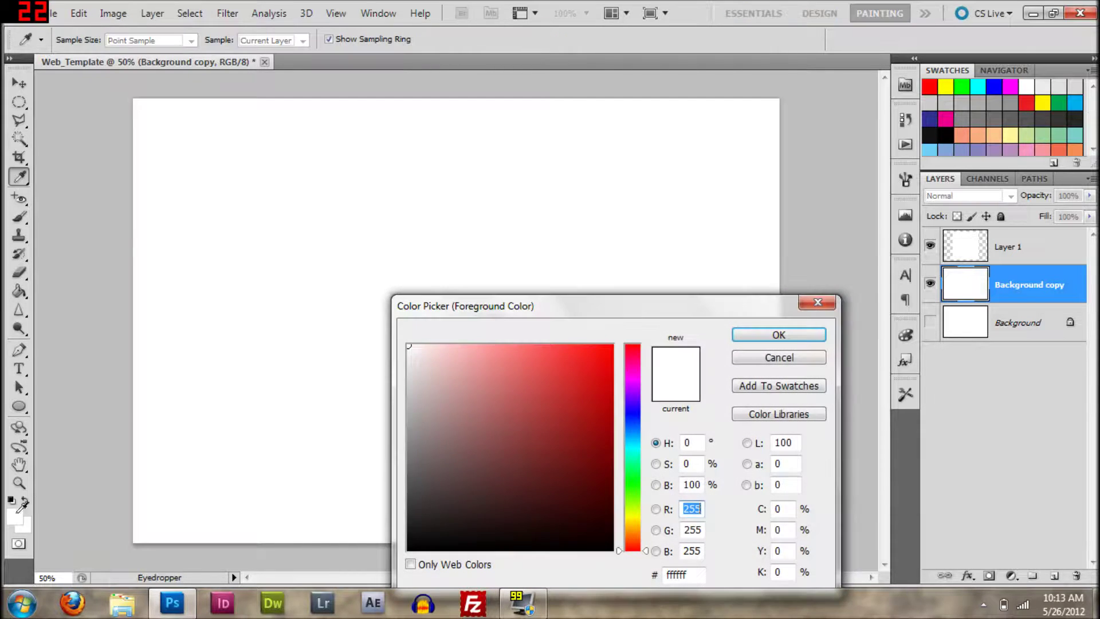
{"action": "left_click", "coordinate": [429, 476]}
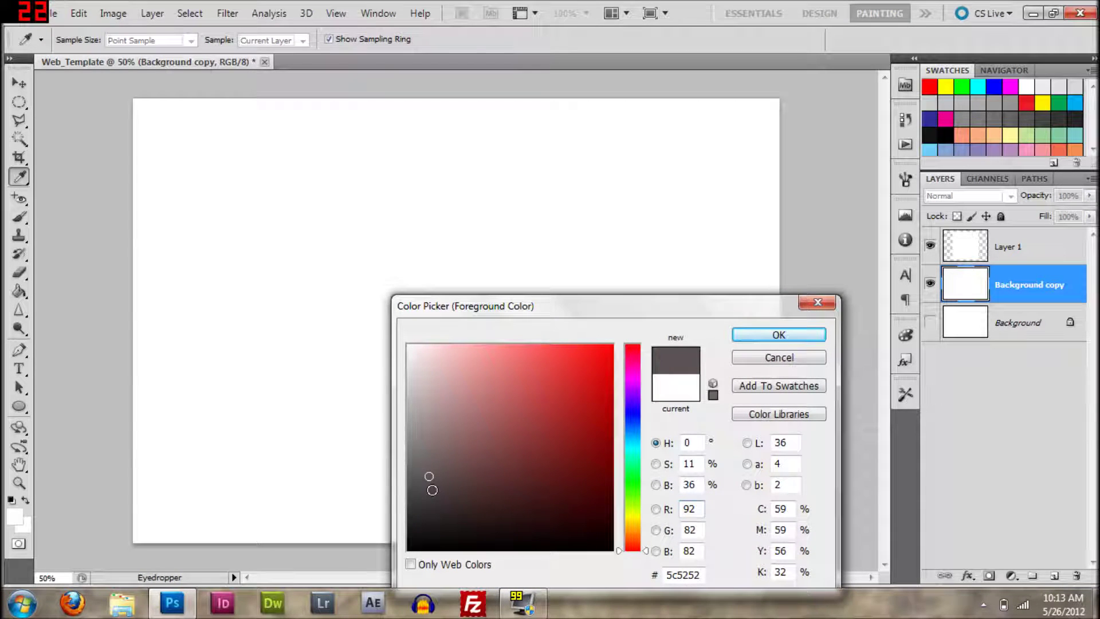
{"action": "left_click", "coordinate": [431, 491]}
{"action": "left_click", "coordinate": [436, 513]}
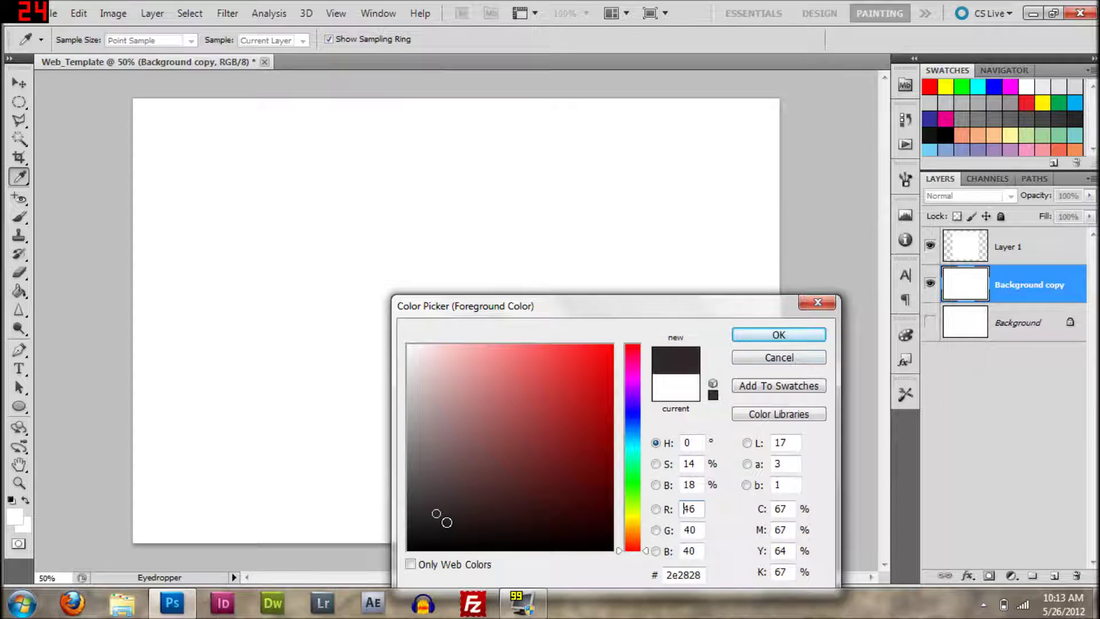
{"action": "left_click", "coordinate": [439, 469]}
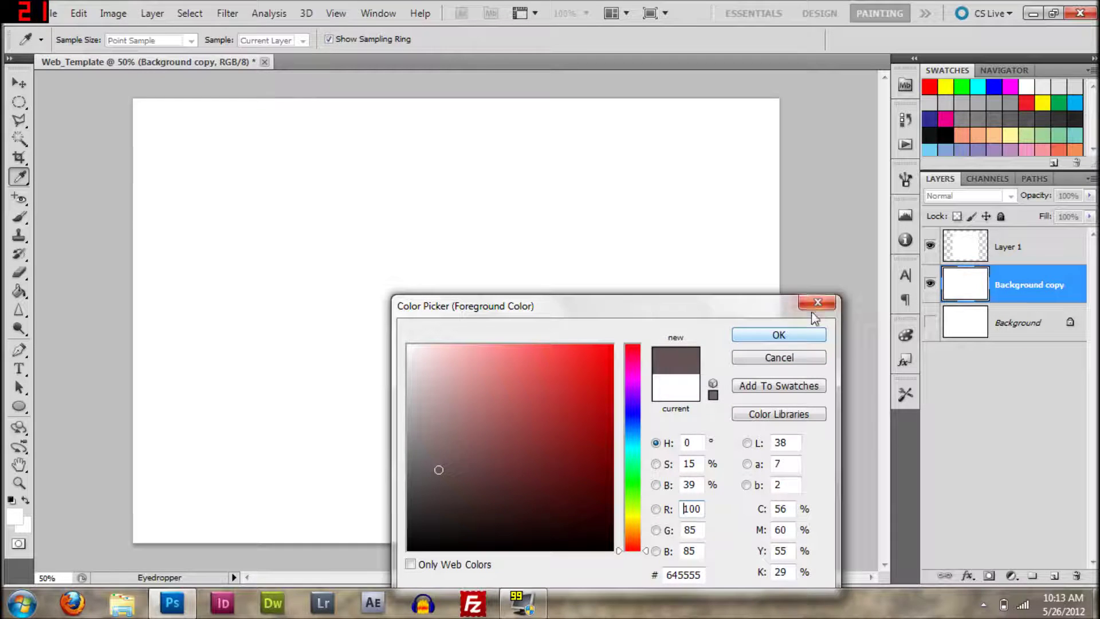
{"action": "left_click", "coordinate": [774, 334]}
{"action": "key", "text": "g"}
{"action": "left_click", "coordinate": [742, 304]}
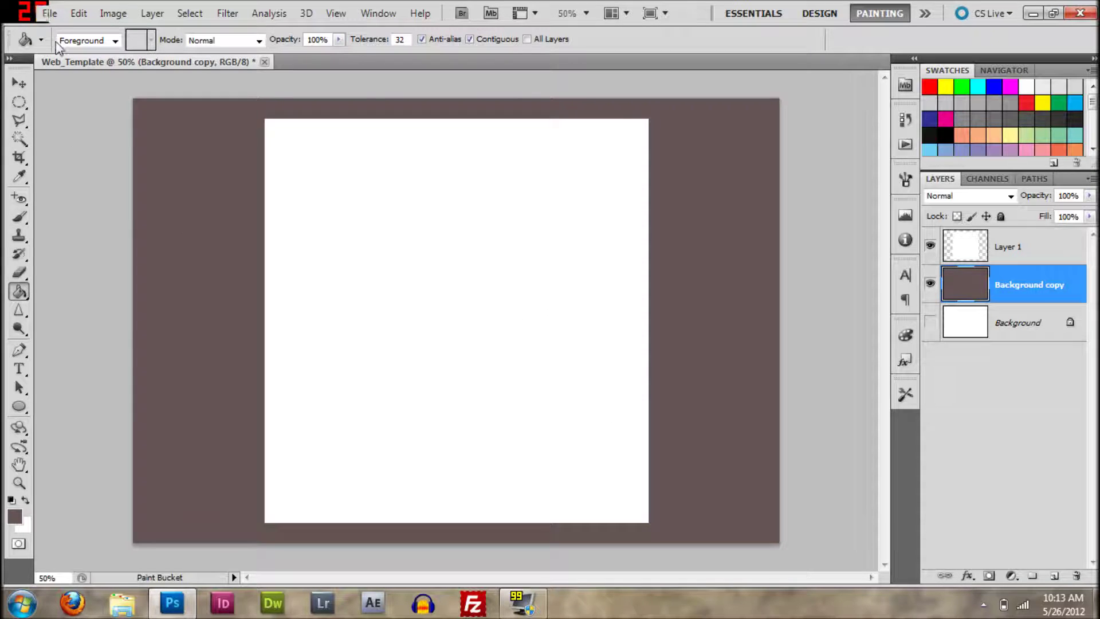
Switch to Firefox and look over the NinjaCraft home page as a layout and color example.
{"action": "left_click", "coordinate": [1033, 14]}
{"action": "left_click", "coordinate": [74, 606]}
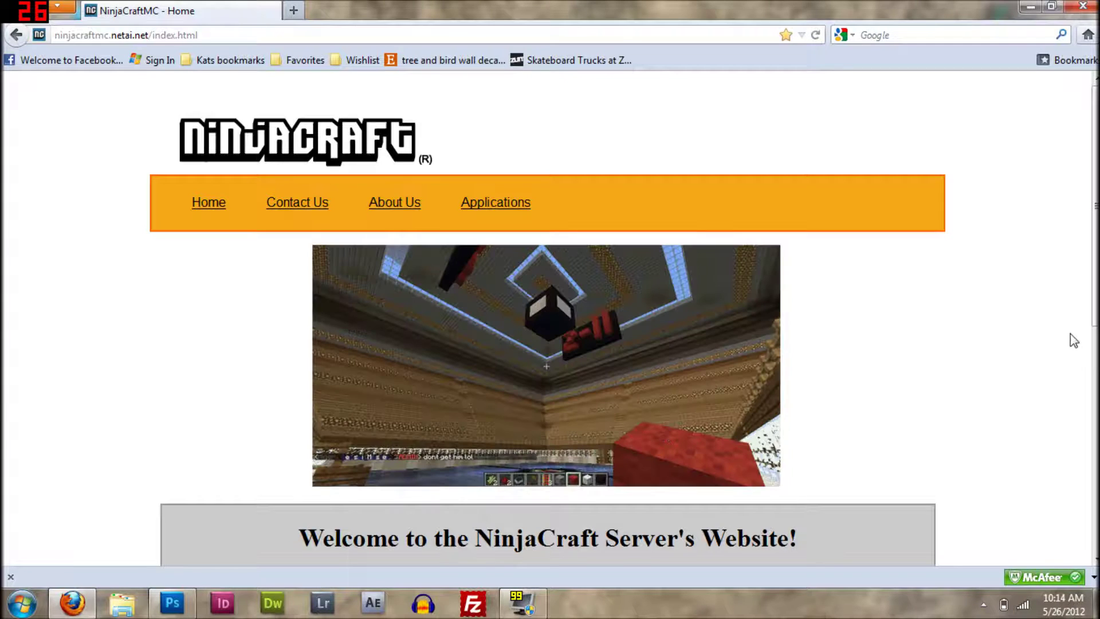
{"action": "scroll", "coordinate": [1094, 258], "scroll_direction": "down", "scroll_amount": 10}
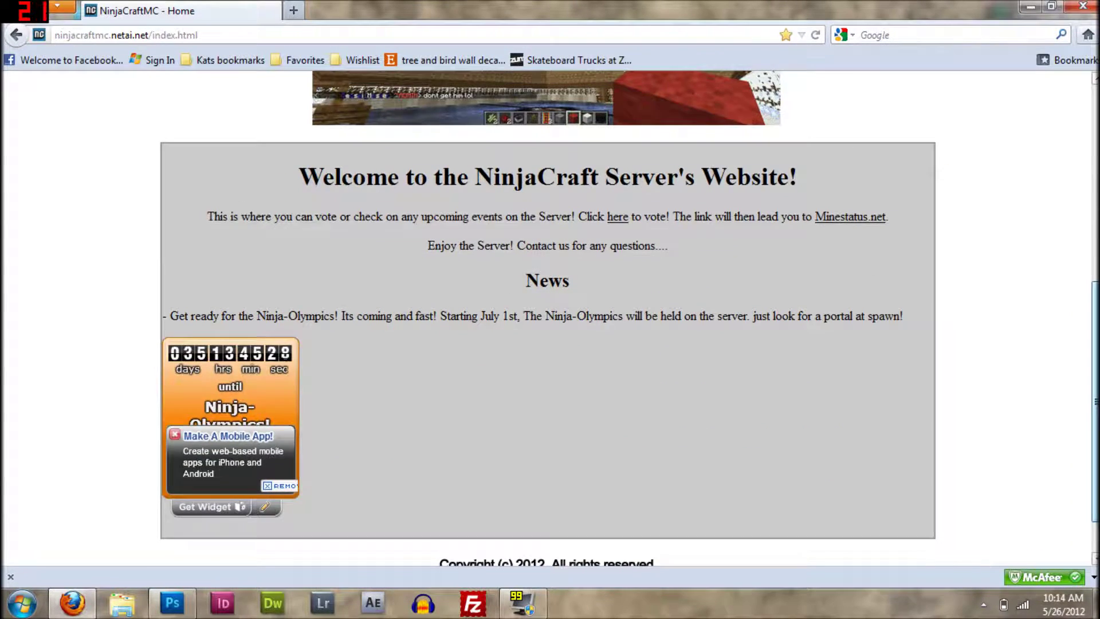
{"action": "scroll", "coordinate": [866, 158], "scroll_direction": "up", "scroll_amount": 10}
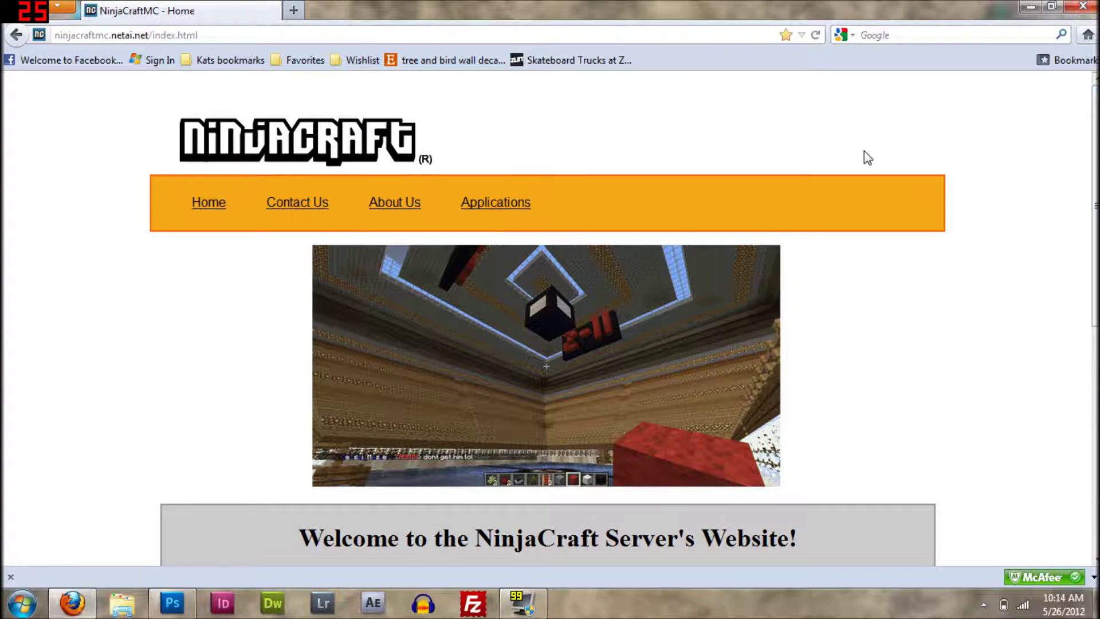
Search Google for "color schemes" and open colorcombos.com to view its popular color tags.
{"action": "left_click", "coordinate": [876, 35]}
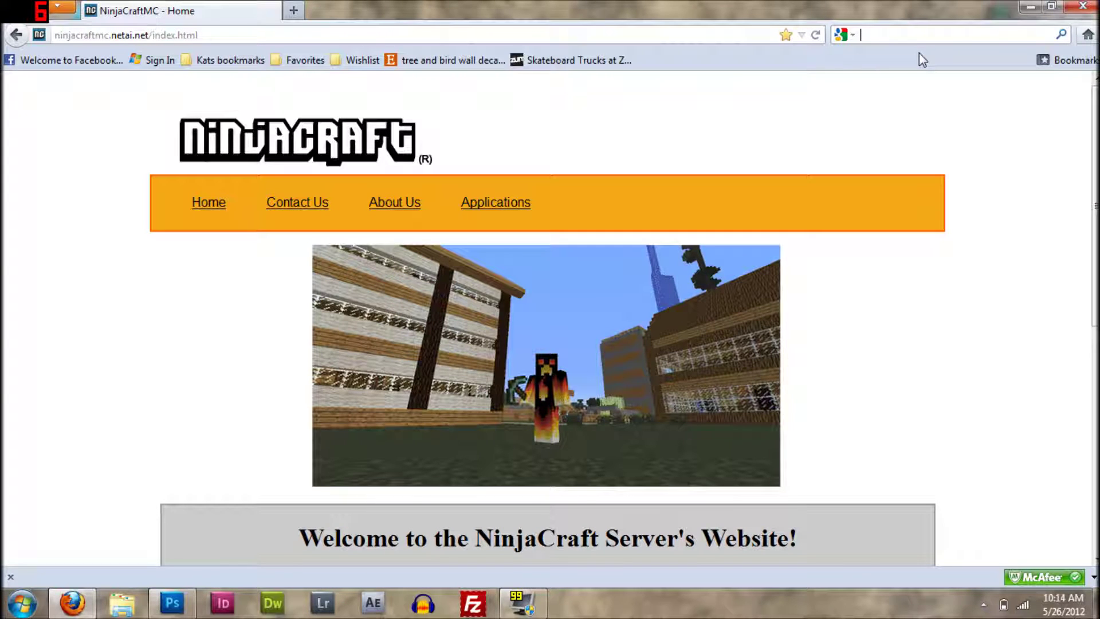
{"action": "type", "text": "color sch"}
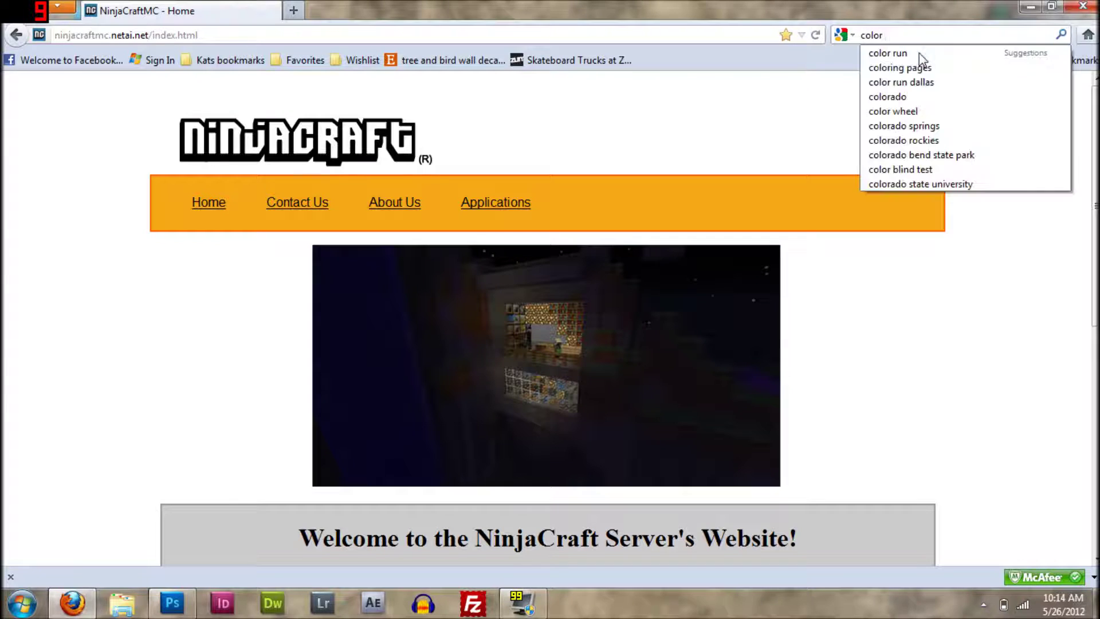
{"action": "type", "text": "emes"}
{"action": "key", "text": "Return"}
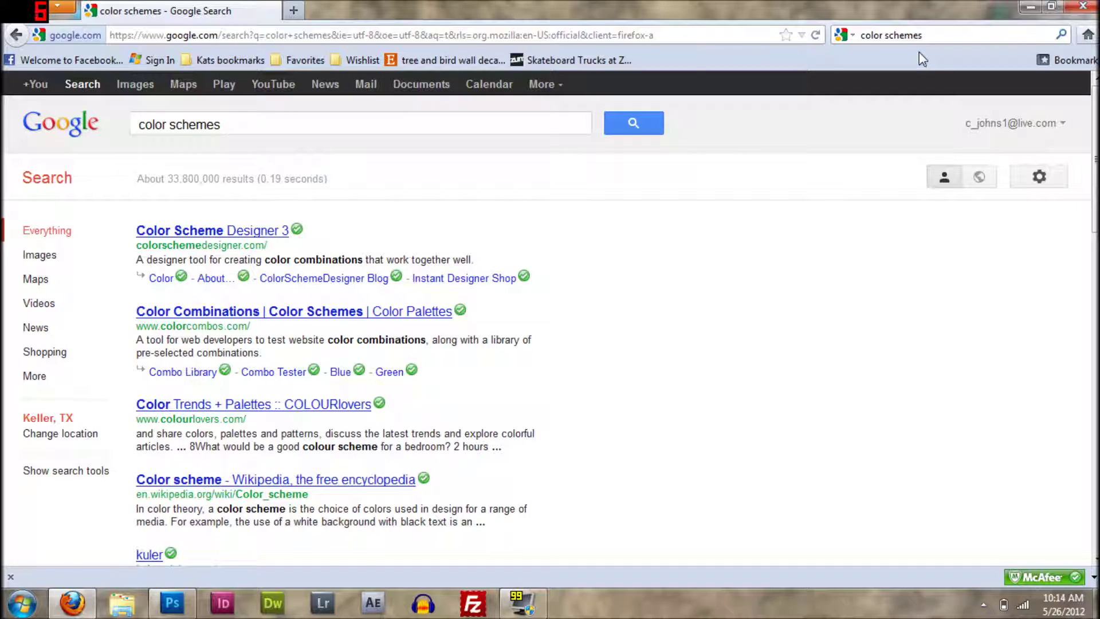
{"action": "left_click", "coordinate": [301, 317]}
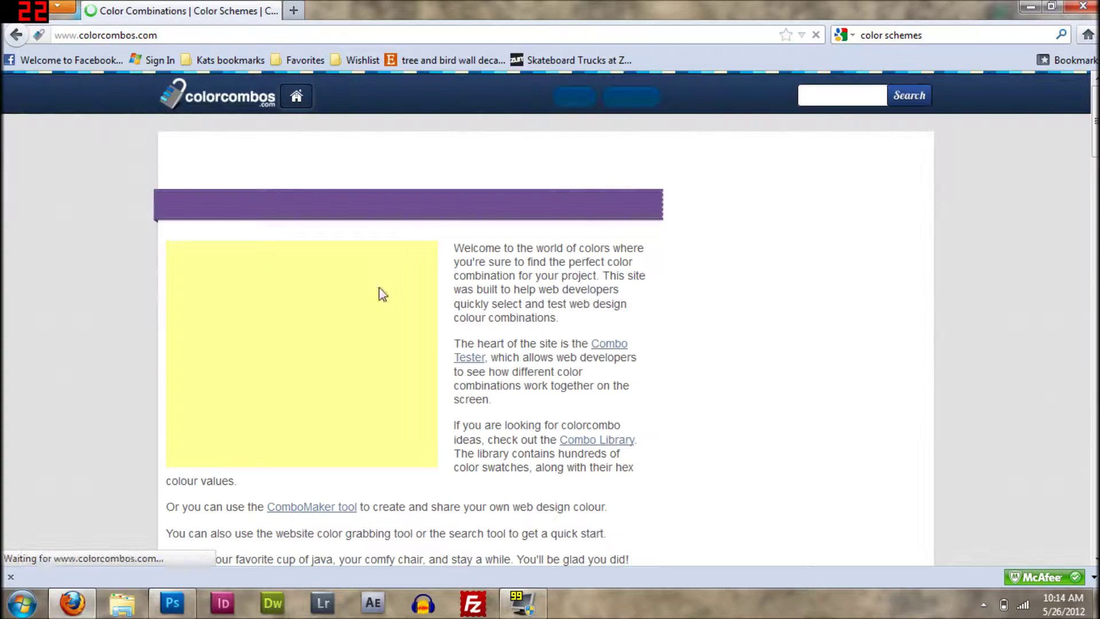
{"action": "scroll", "coordinate": [438, 331], "scroll_direction": "down", "scroll_amount": 3}
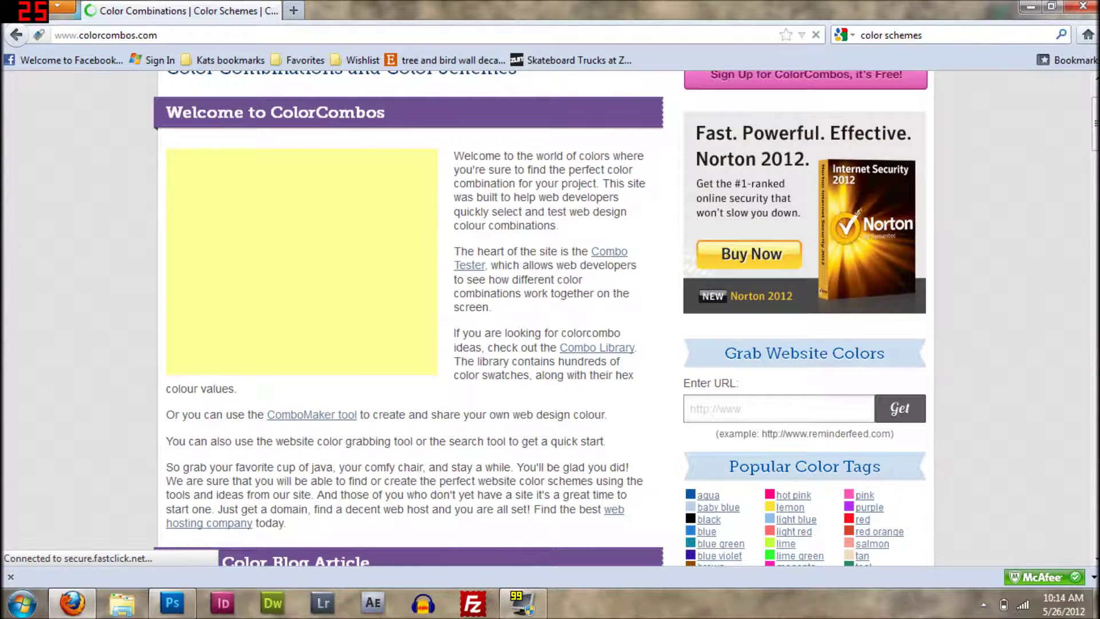
{"action": "scroll", "coordinate": [658, 347], "scroll_direction": "down", "scroll_amount": 12}
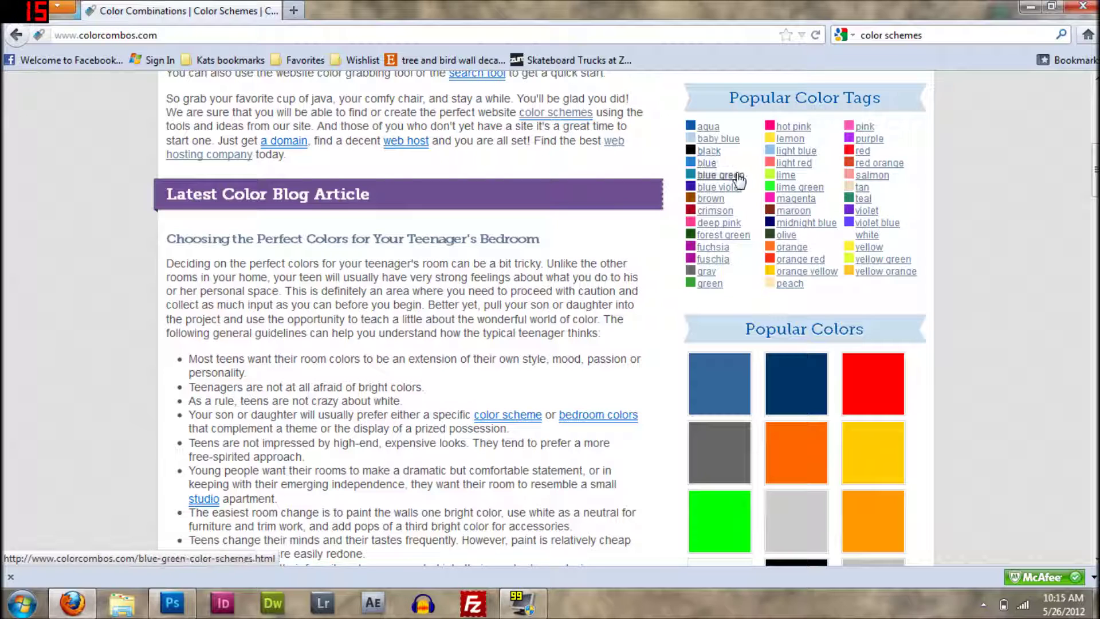
Open the aqua color tag and browse the color combinations that go with aqua.
{"action": "left_click", "coordinate": [708, 129]}
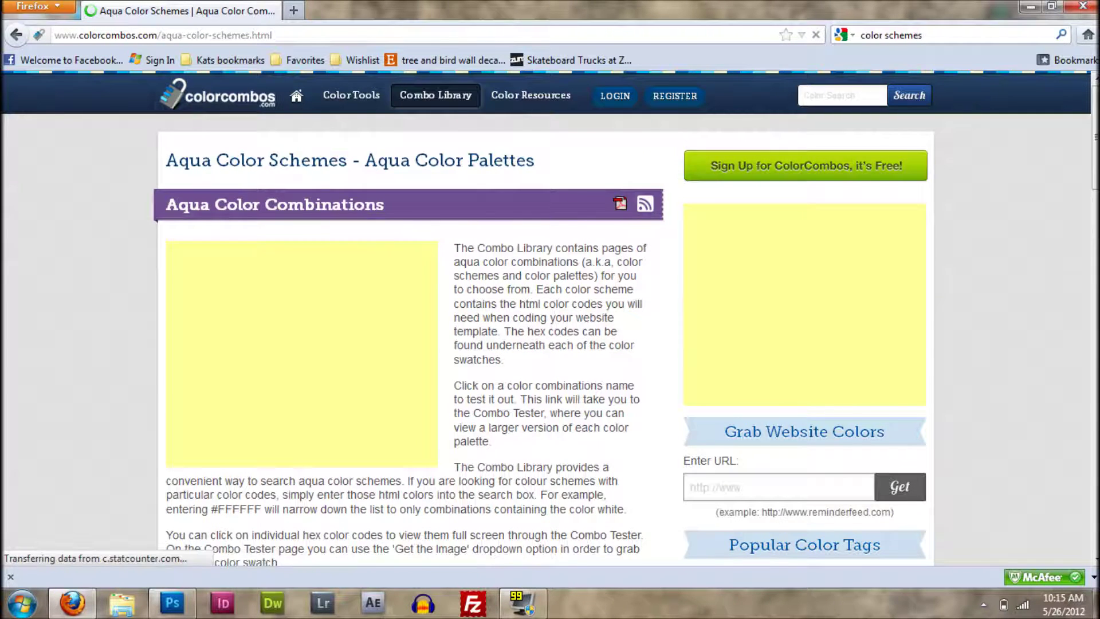
{"action": "scroll", "coordinate": [590, 285], "scroll_direction": "down", "scroll_amount": 8}
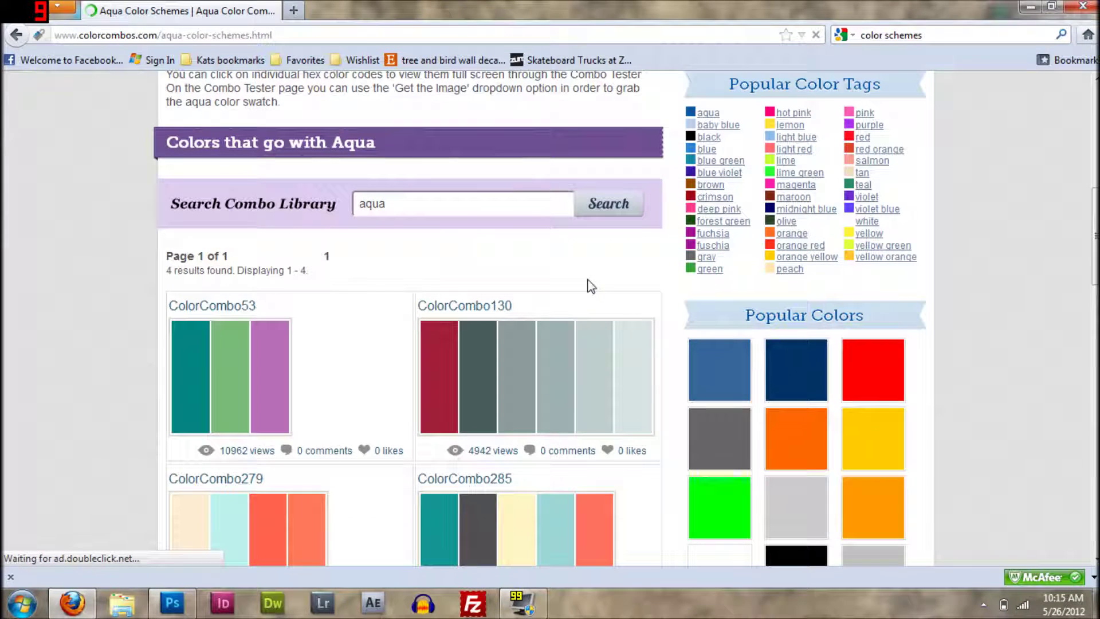
{"action": "left_click_drag", "start_coordinate": [1094, 270], "coordinate": [1094, 293]}
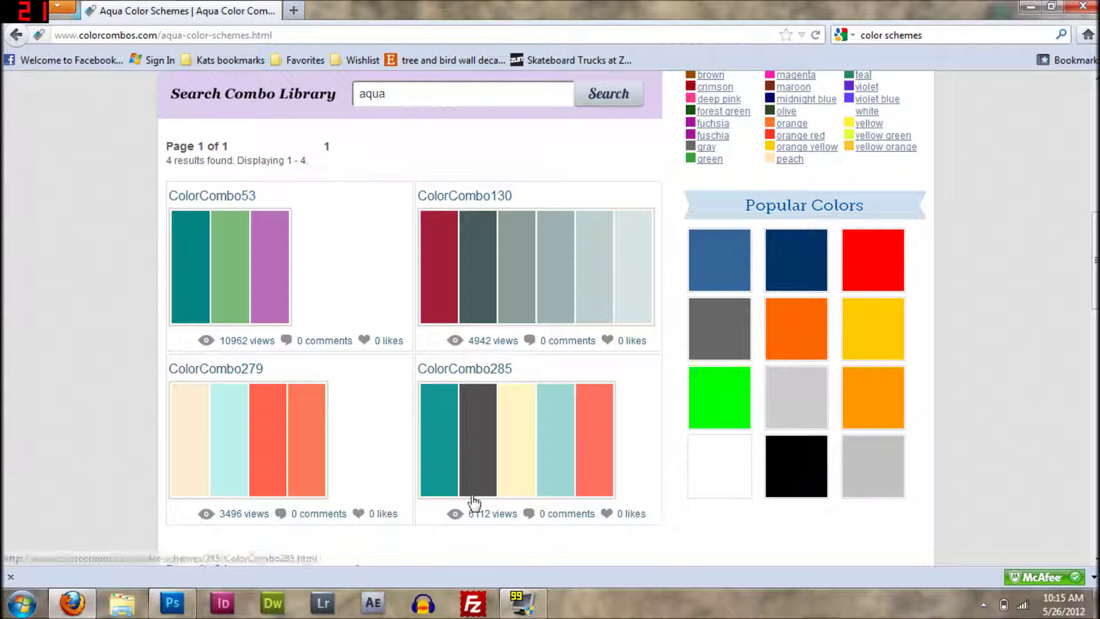
Open ColorCombo285, examine the hex codes under its swatches, and switch back to Photoshop.
{"action": "left_click", "coordinate": [468, 454]}
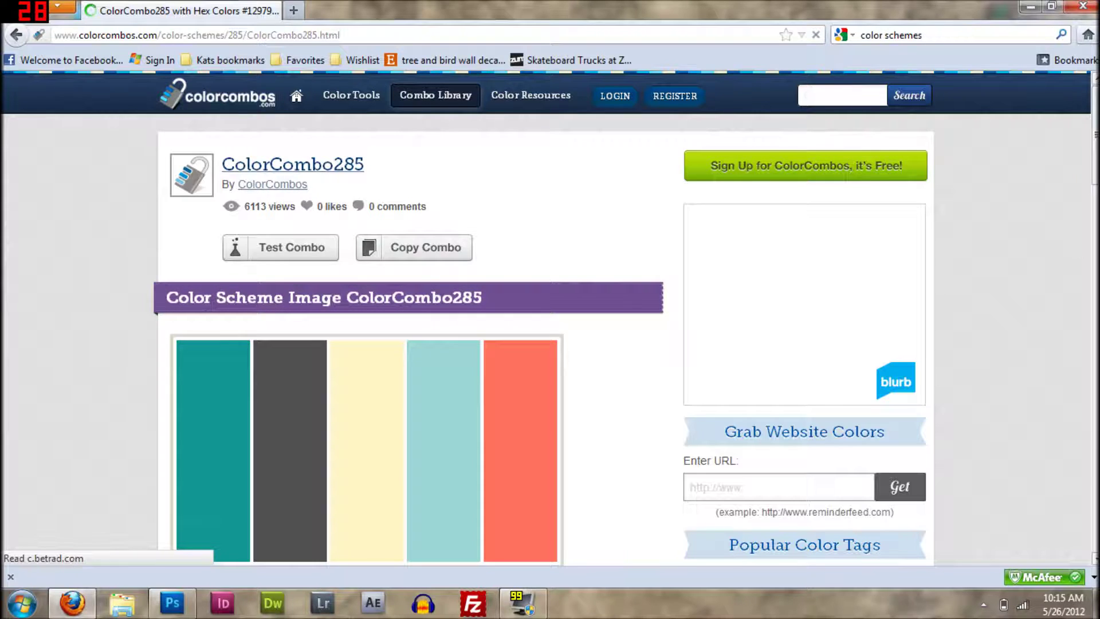
{"action": "scroll", "coordinate": [1090, 215], "scroll_direction": "down", "scroll_amount": 10}
{"action": "scroll", "coordinate": [1090, 215], "scroll_direction": "up", "scroll_amount": 6}
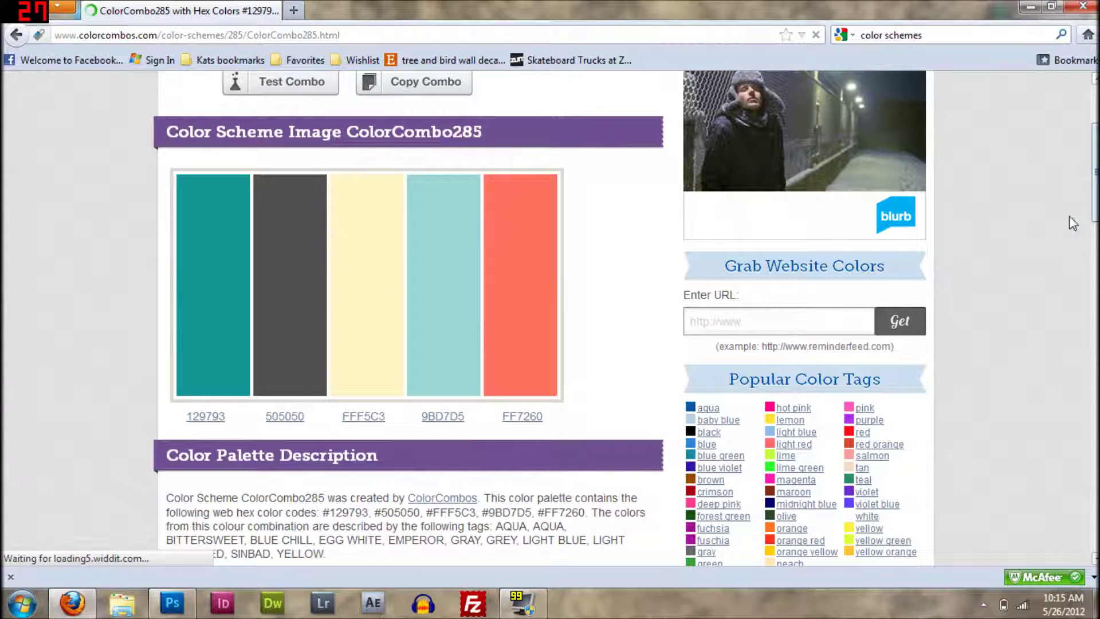
{"action": "mouse_move", "coordinate": [309, 432]}
{"action": "left_mouse_down"}
{"action": "mouse_move", "coordinate": [248, 407]}
{"action": "mouse_move", "coordinate": [313, 430]}
{"action": "mouse_move", "coordinate": [266, 415]}
{"action": "mouse_move", "coordinate": [253, 435]}
{"action": "mouse_move", "coordinate": [277, 421]}
{"action": "mouse_move", "coordinate": [278, 433]}
{"action": "mouse_move", "coordinate": [277, 418]}
{"action": "mouse_move", "coordinate": [265, 424]}
{"action": "mouse_move", "coordinate": [299, 437]}
{"action": "left_mouse_up"}
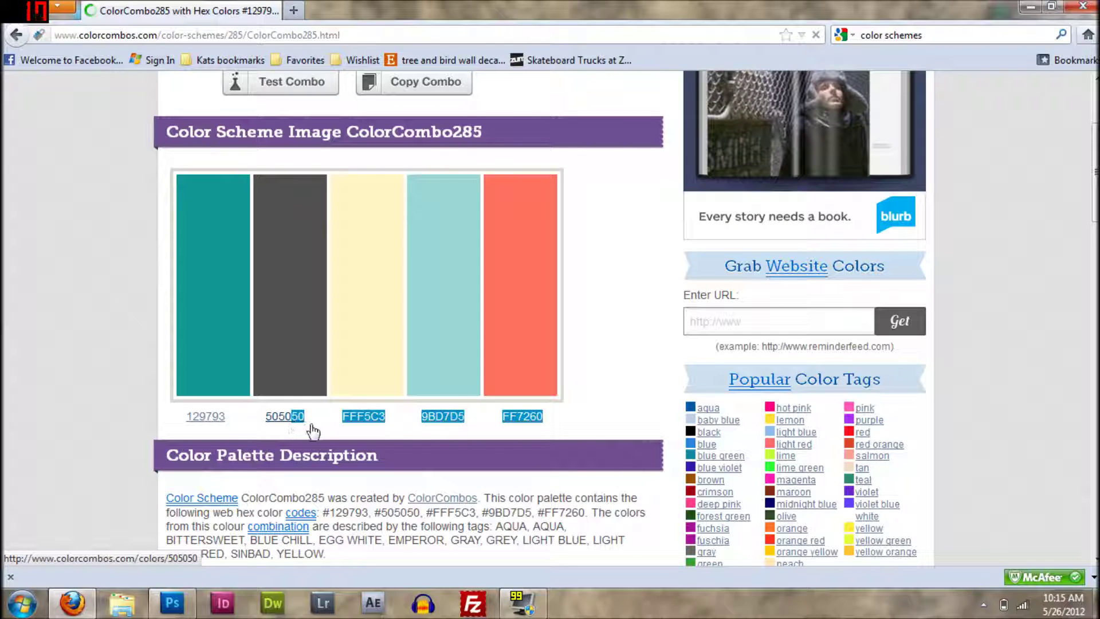
{"action": "left_click", "coordinate": [173, 603]}
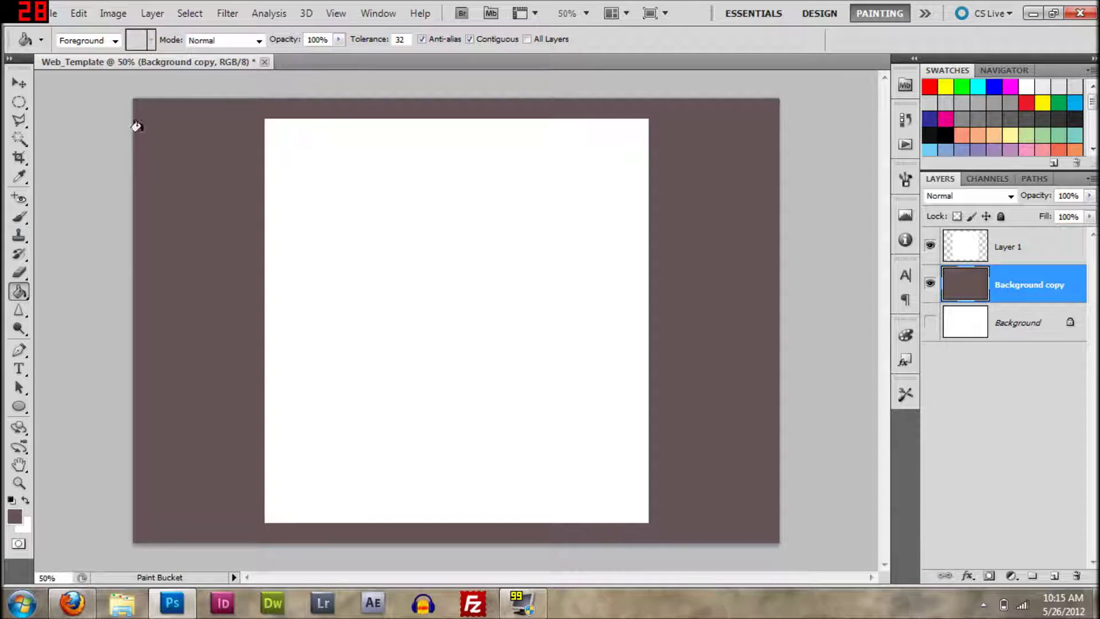
Set the foreground color to #505050 and fill the Background copy layer with it using the Paint Bucket.
{"action": "left_click", "coordinate": [15, 516]}
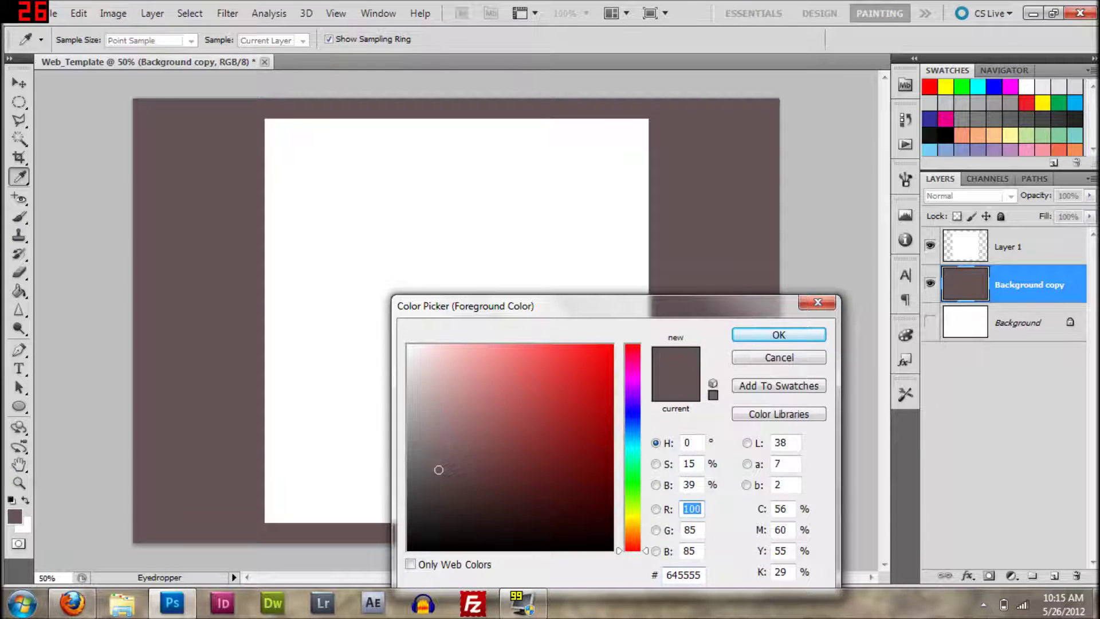
{"action": "double_click", "coordinate": [683, 574]}
{"action": "type", "text": "505050"}
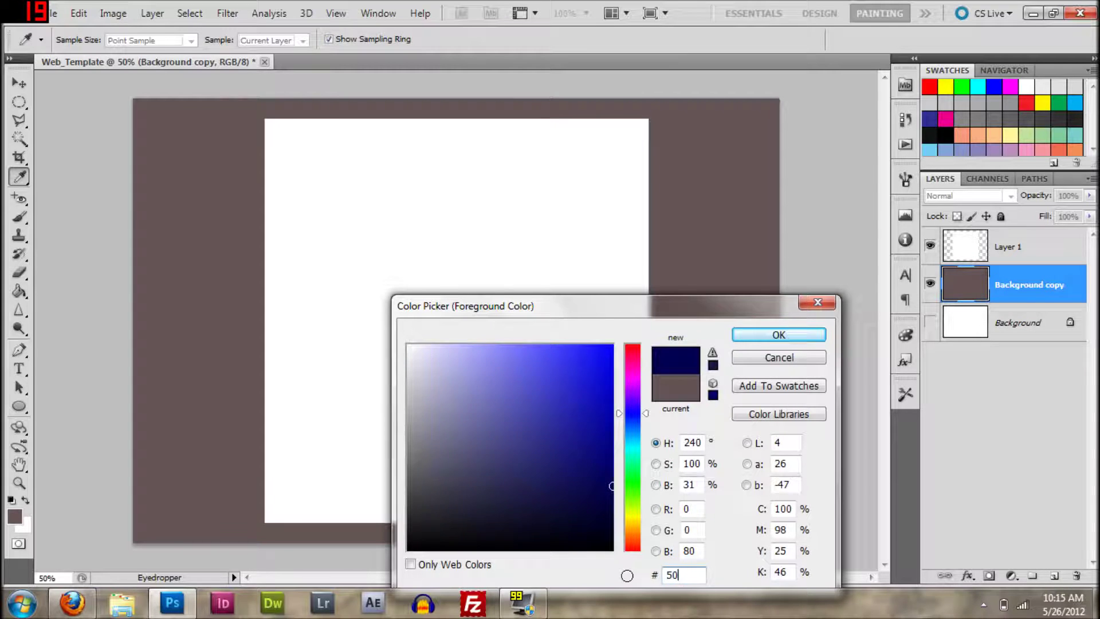
{"action": "left_click", "coordinate": [776, 335]}
{"action": "key", "text": "g"}
{"action": "left_click", "coordinate": [721, 280]}
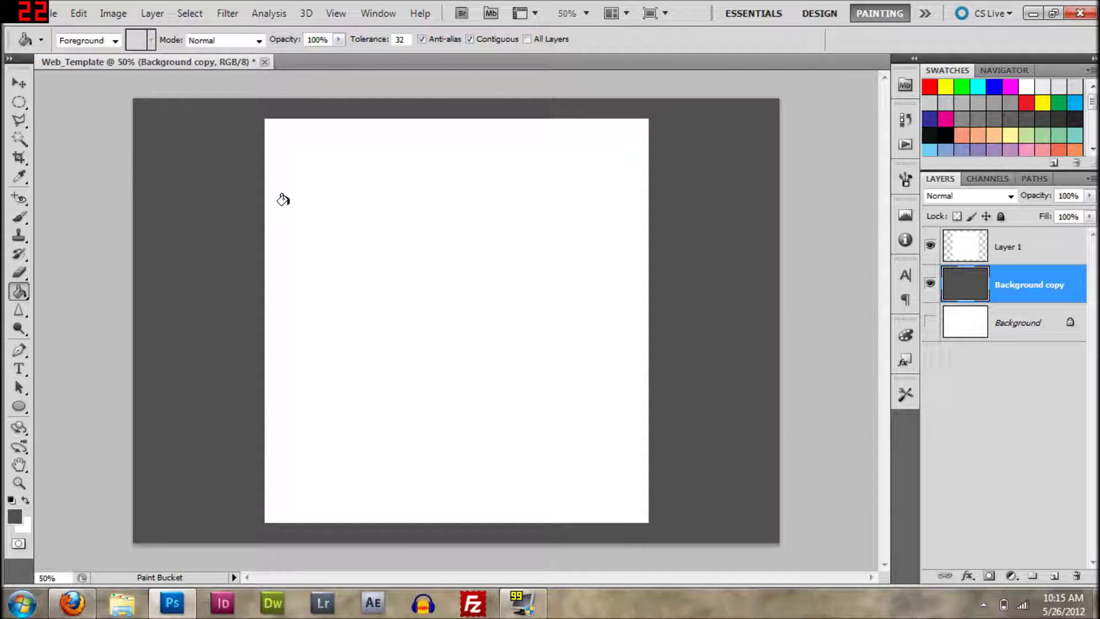
Draw a thin rectangle shape spanning the full width of the white content area, near its upper edge.
{"action": "left_click", "coordinate": [19, 406]}
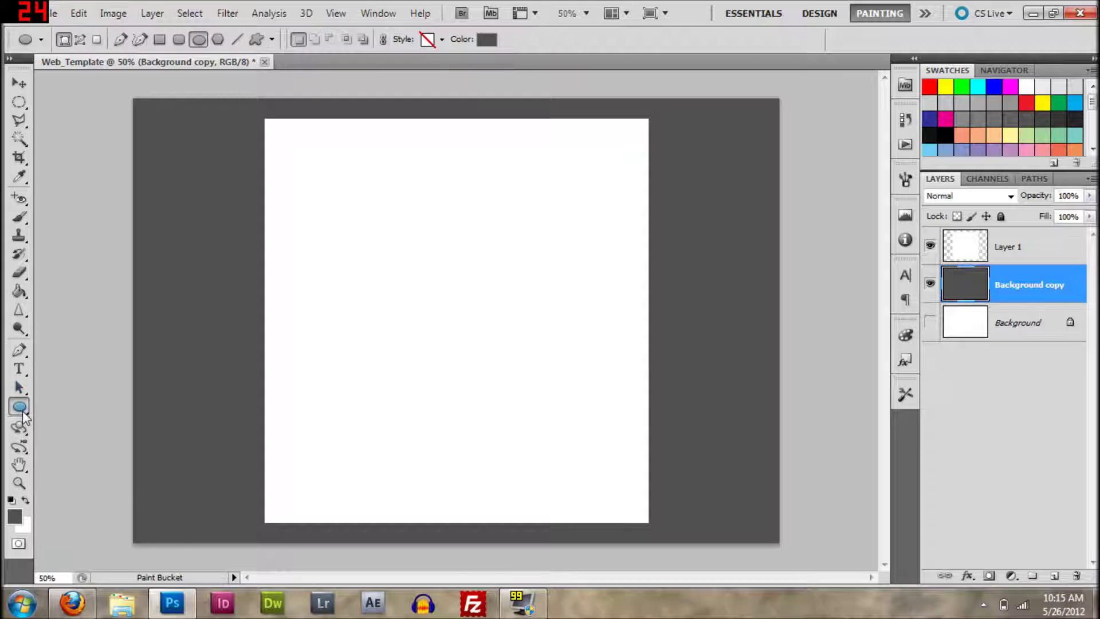
{"action": "left_click", "coordinate": [89, 402]}
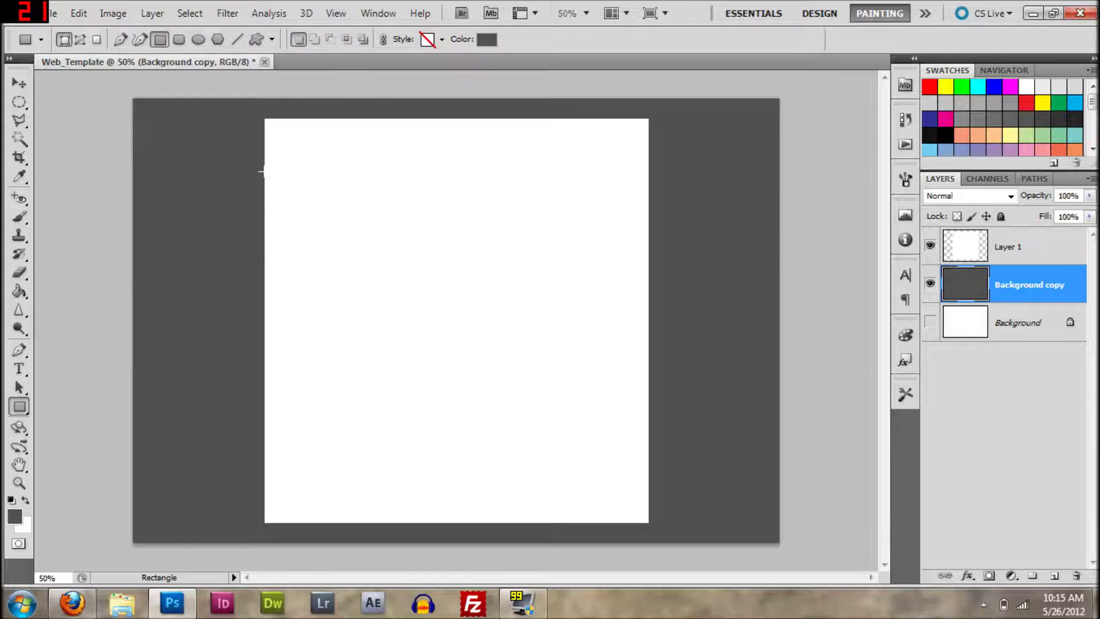
{"action": "left_click_drag", "start_coordinate": [290, 144], "coordinate": [647, 143]}
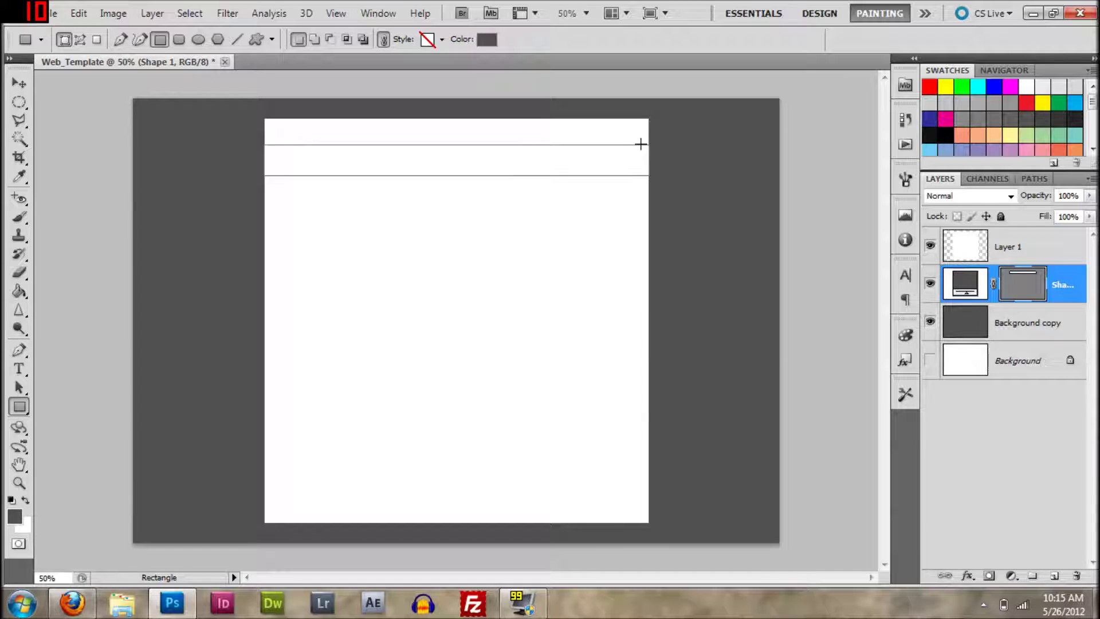
Check the teal hex code on the ColorCombo285 page in Firefox and set the thin rectangle's color to #129793.
{"action": "left_click", "coordinate": [487, 39]}
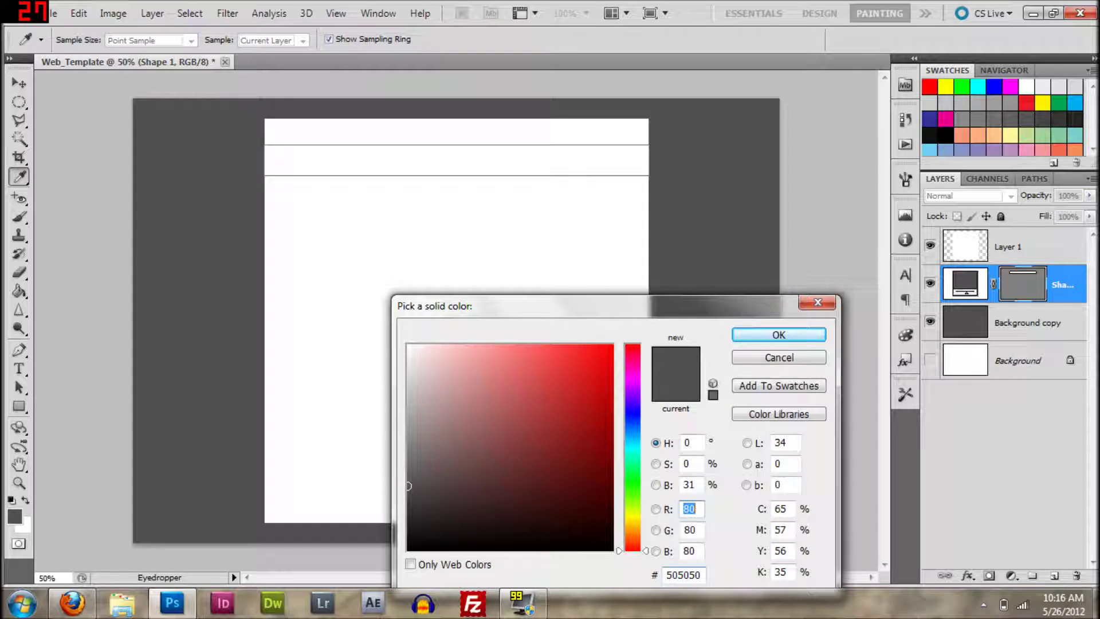
{"action": "left_click_drag", "start_coordinate": [701, 574], "coordinate": [680, 575]}
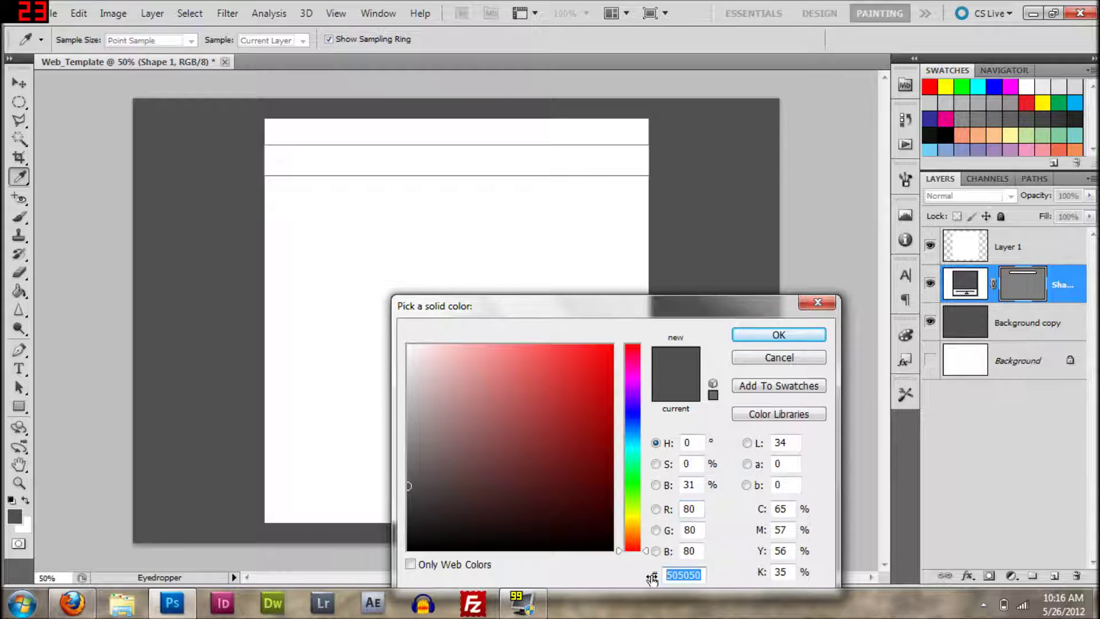
{"action": "left_click", "coordinate": [72, 602]}
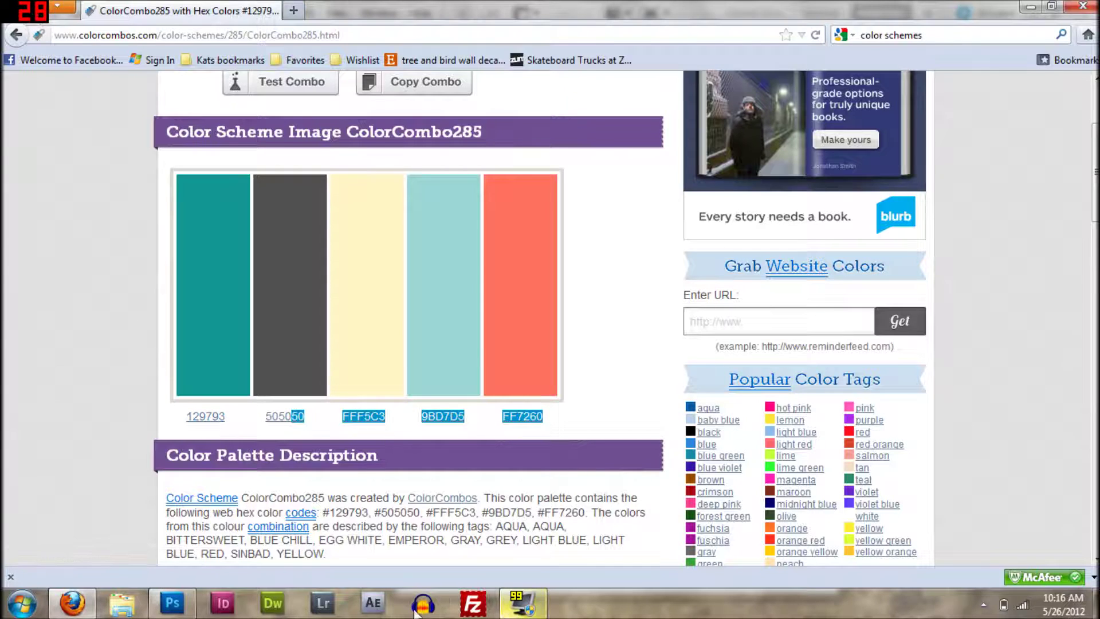
{"action": "left_click", "coordinate": [171, 602]}
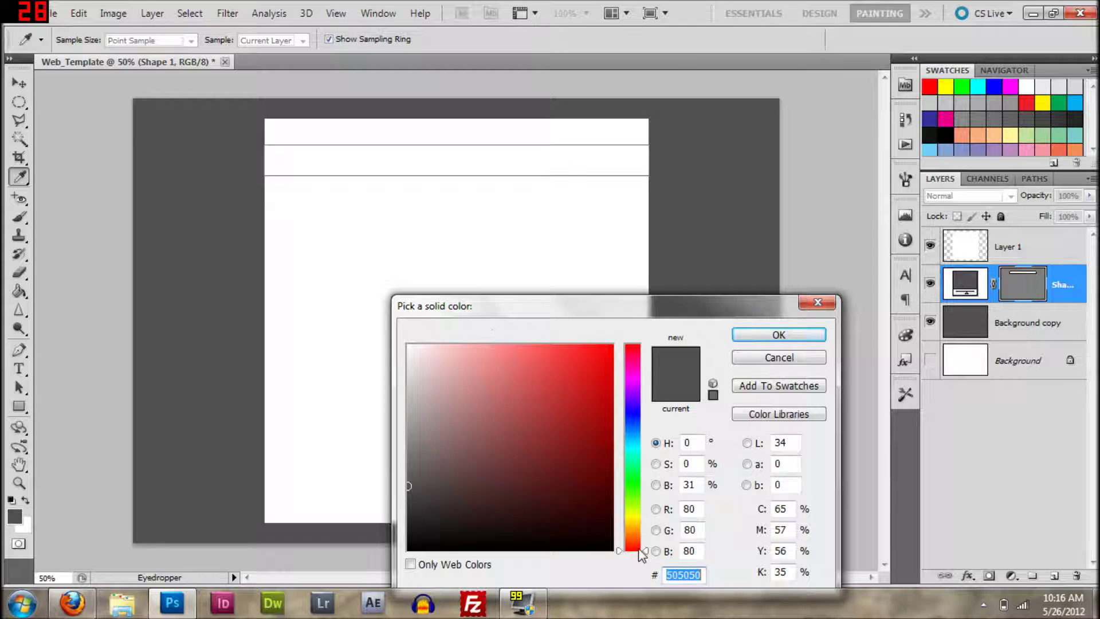
{"action": "type", "text": "1297"}
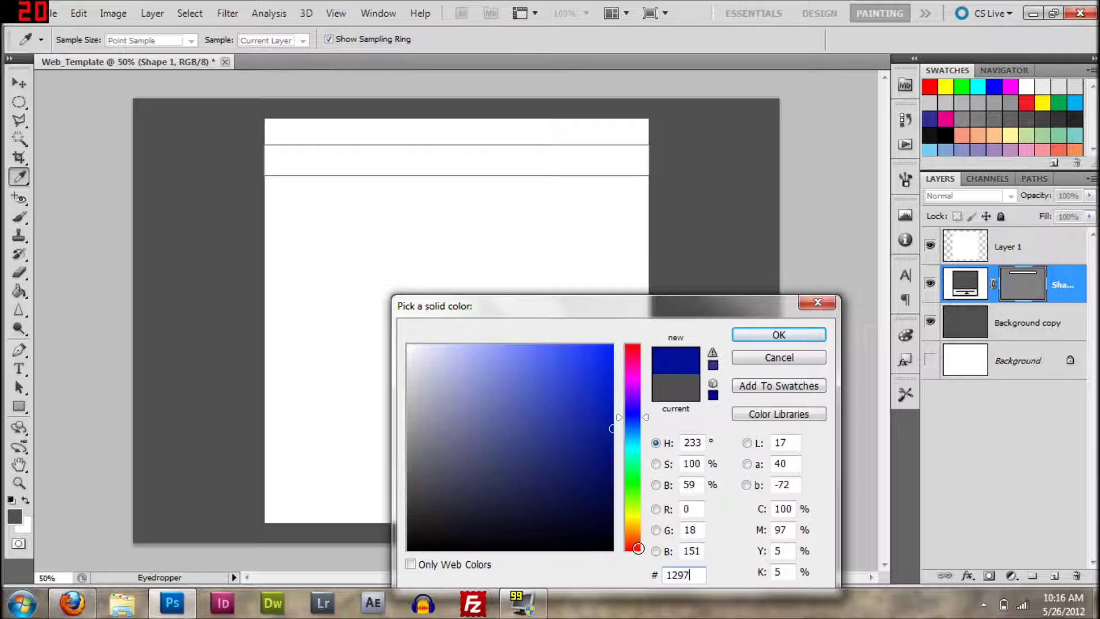
{"action": "type", "text": "93"}
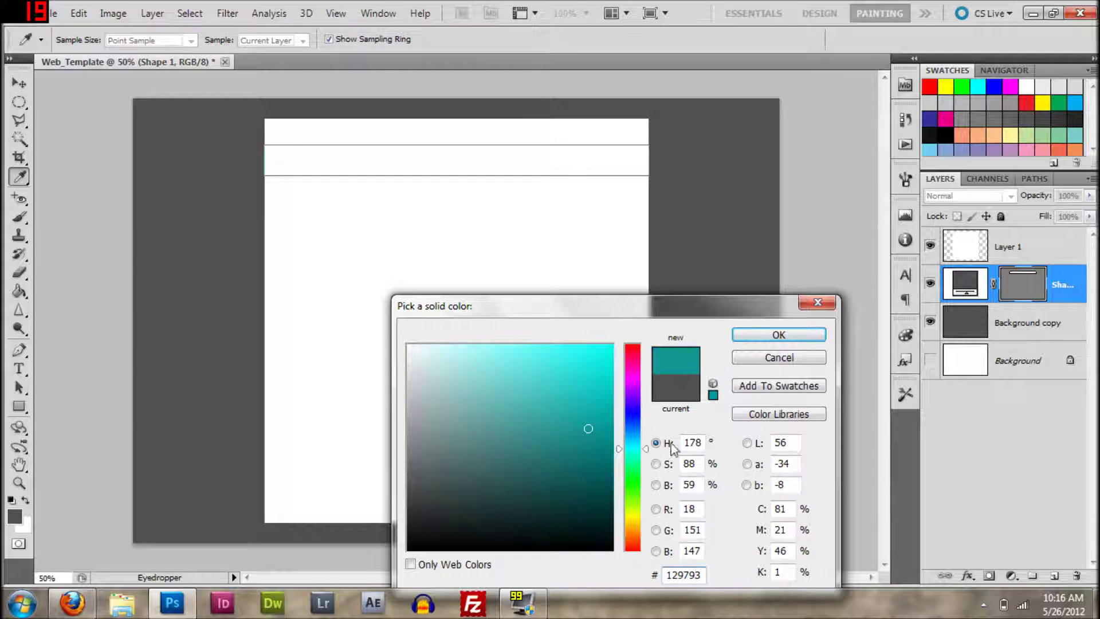
{"action": "left_click", "coordinate": [780, 338]}
Move the teal bar's layer above Layer 1 and align the bar to the top edge of the white content area.
{"action": "left_click_drag", "start_coordinate": [1053, 295], "coordinate": [1050, 235]}
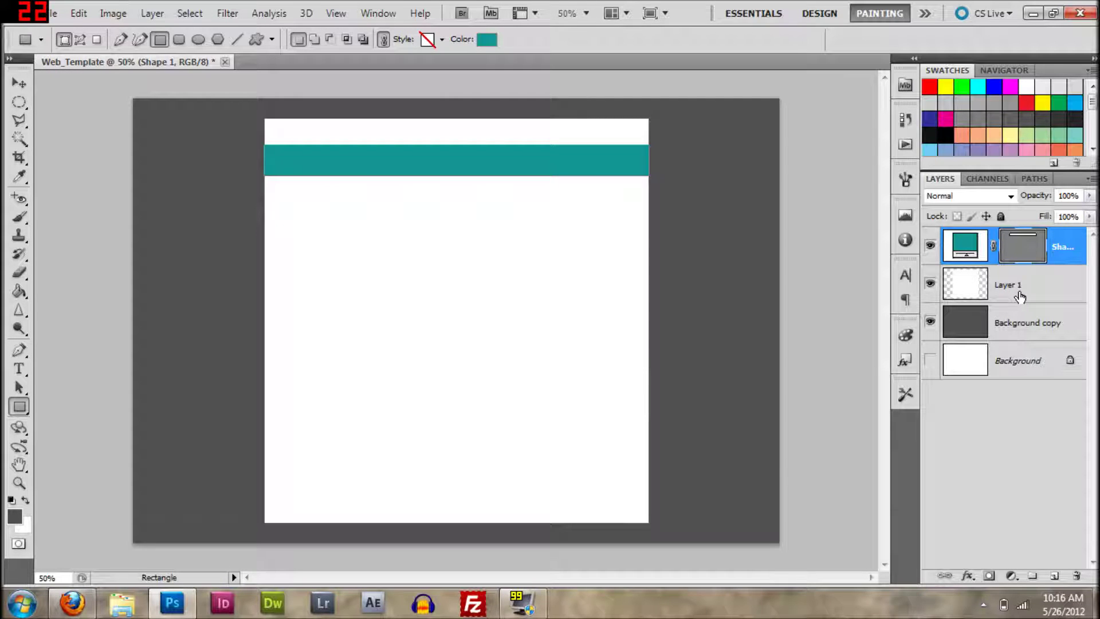
{"action": "left_click", "coordinate": [957, 287], "text": "ctrl"}
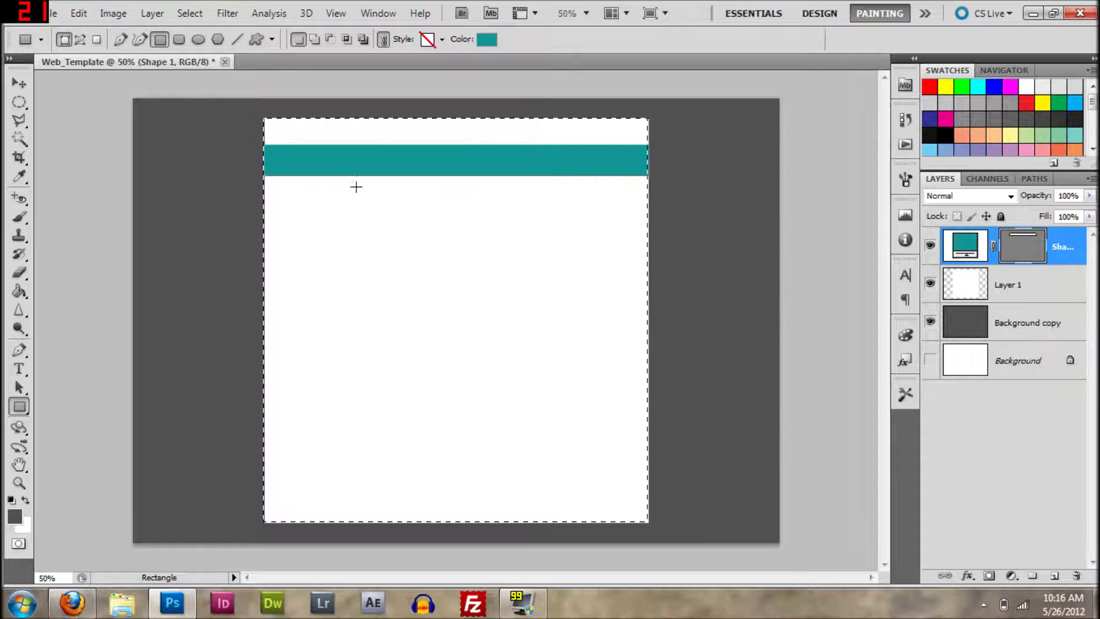
{"action": "left_click", "coordinate": [10, 86]}
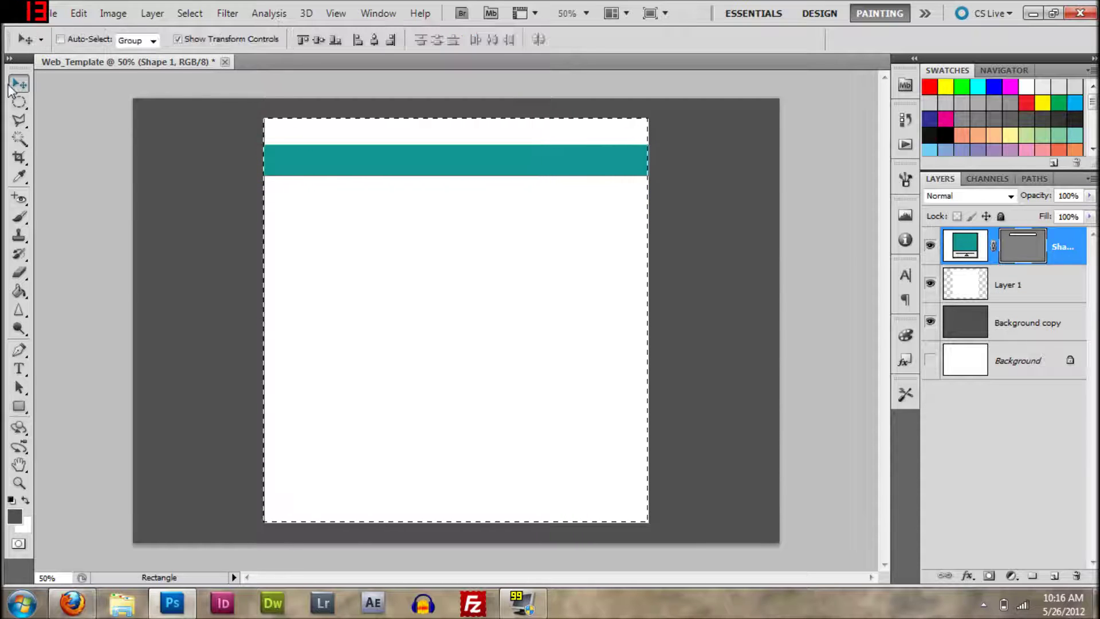
{"action": "left_click", "coordinate": [319, 41]}
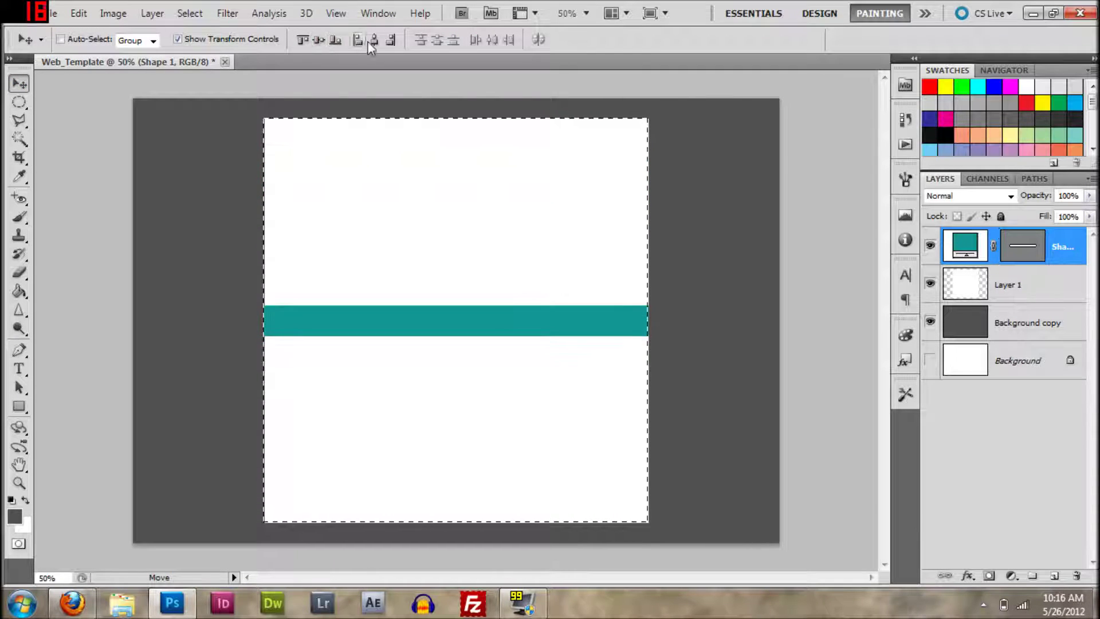
{"action": "left_click", "coordinate": [301, 39]}
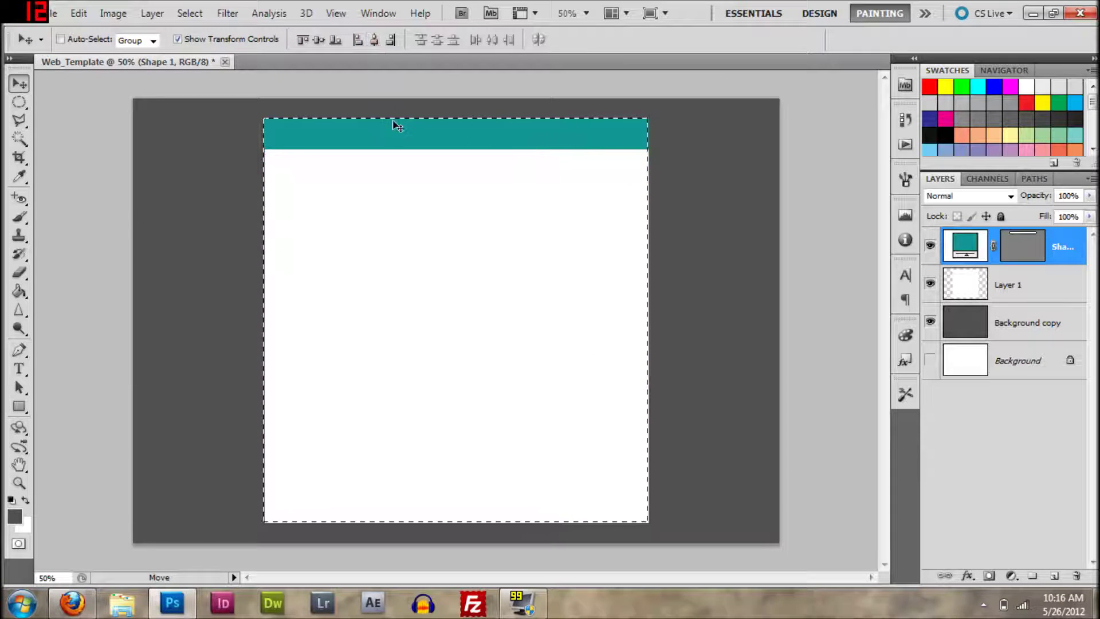
{"action": "key", "text": "ctrl+d"}
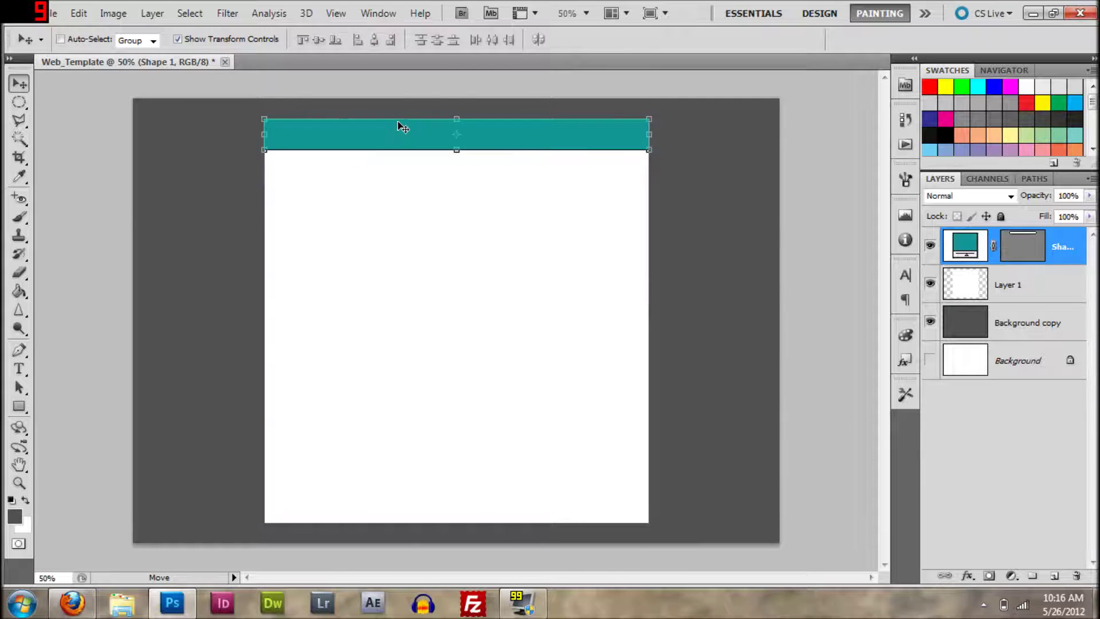
Move the teal bar straight down, leaving a white strip about as tall as the bar above it, and deselect its layer.
{"action": "key", "text": "Down"}
{"action": "key", "text": "Down"}
{"action": "key", "text": "Down"}
{"action": "key", "text": "Down"}
{"action": "key", "text": "Down"}
{"action": "key", "text": "Down"}
{"action": "key", "text": "Down"}
{"action": "key", "text": "Down"}
{"action": "key", "text": "Down"}
{"action": "key", "text": "Down"}
{"action": "key", "text": "Down"}
{"action": "key", "text": "Down"}
{"action": "key", "text": "Down"}
{"action": "key", "text": "Down"}
{"action": "key", "text": "Down"}
{"action": "key", "text": "Down"}
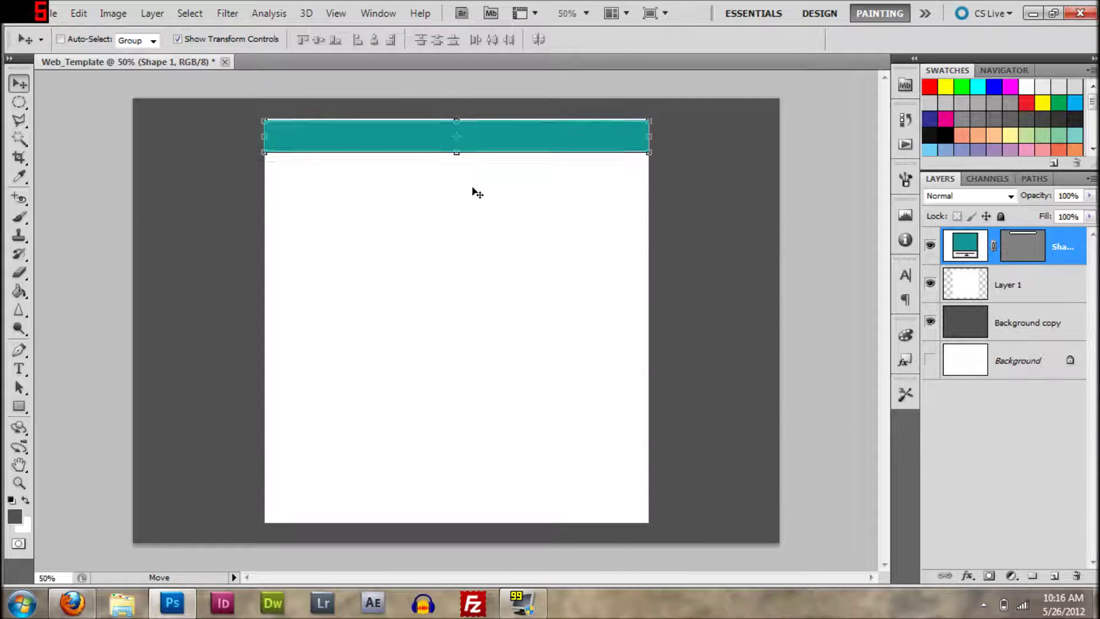
{"action": "key", "text": "Down"}
{"action": "key", "text": "Down"}
{"action": "key", "text": "Down"}
{"action": "key", "text": "Down"}
{"action": "key", "text": "Down"}
{"action": "key", "text": "Down"}
{"action": "key", "text": "Down"}
{"action": "key", "text": "Down"}
{"action": "key", "text": "Down"}
{"action": "key", "text": "Down"}
{"action": "key", "text": "Down"}
{"action": "key", "text": "Down"}
{"action": "key", "text": "Down"}
{"action": "key", "text": "Down"}
{"action": "key", "text": "Down"}
{"action": "key", "text": "Down"}
{"action": "key", "text": "Down"}
{"action": "key", "text": "Down"}
{"action": "key", "text": "Down"}
{"action": "key", "text": "Down"}
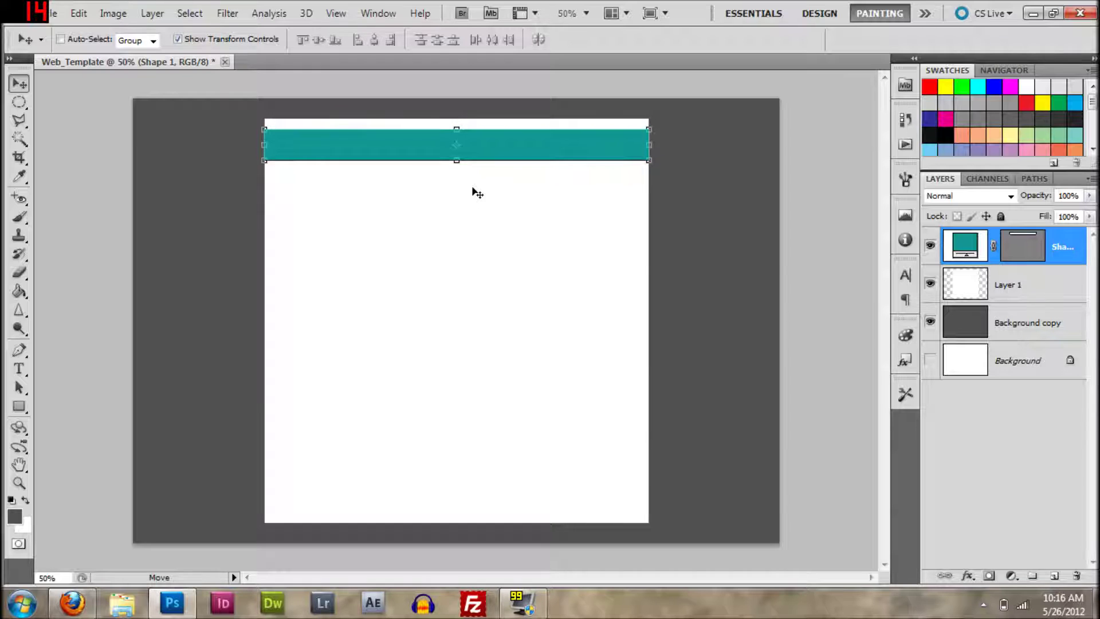
{"action": "key", "text": "Down"}
{"action": "key", "text": "Down"}
{"action": "key", "text": "Down"}
{"action": "key", "text": "Down"}
{"action": "key", "text": "Down"}
{"action": "key", "text": "Down"}
{"action": "key", "text": "Down"}
{"action": "key", "text": "Down"}
{"action": "key", "text": "Down"}
{"action": "key", "text": "Down"}
{"action": "key", "text": "Down"}
{"action": "key", "text": "Down"}
{"action": "key", "text": "Down"}
{"action": "key", "text": "Down"}
{"action": "key", "text": "Down"}
{"action": "key", "text": "Down"}
{"action": "key", "text": "Down"}
{"action": "key", "text": "Down"}
{"action": "key", "text": "Down"}
{"action": "key", "text": "Down"}
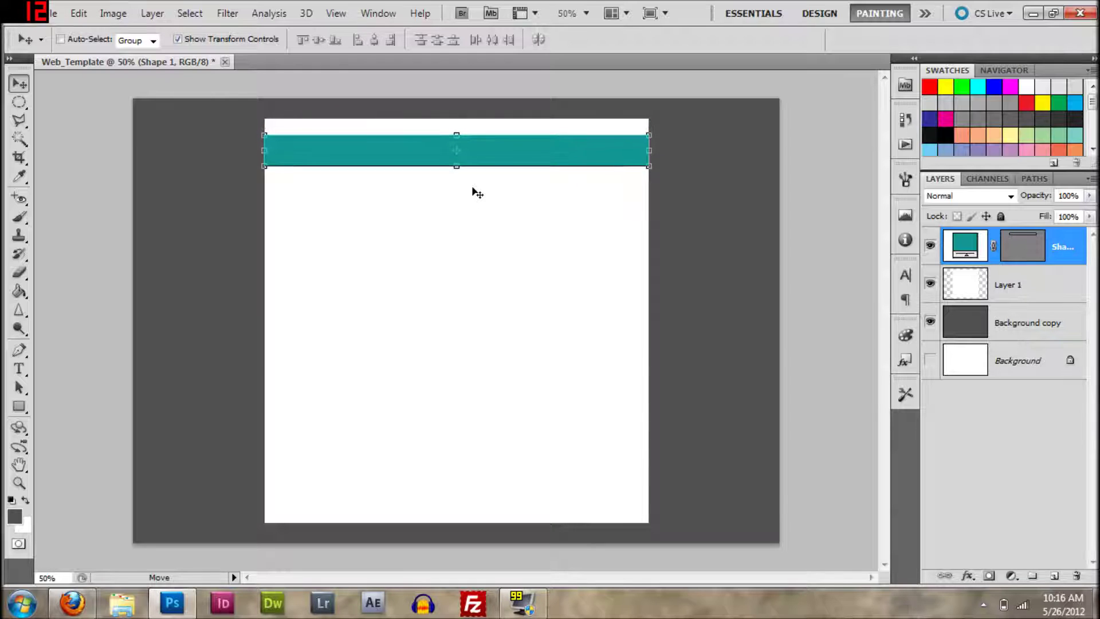
{"action": "key", "text": "Down"}
{"action": "key", "text": "Down"}
{"action": "key", "text": "Down"}
{"action": "key", "text": "Down"}
{"action": "key", "text": "Down"}
{"action": "key", "text": "Down"}
{"action": "key", "text": "Down"}
{"action": "key", "text": "Down"}
{"action": "key", "text": "Down"}
{"action": "key", "text": "Down"}
{"action": "key", "text": "Down"}
{"action": "key", "text": "Down"}
{"action": "key", "text": "Down"}
{"action": "key", "text": "Down"}
{"action": "key", "text": "Down"}
{"action": "key", "text": "Down"}
{"action": "key", "text": "Down"}
{"action": "key", "text": "Down"}
{"action": "key", "text": "Down"}
{"action": "key", "text": "Down"}
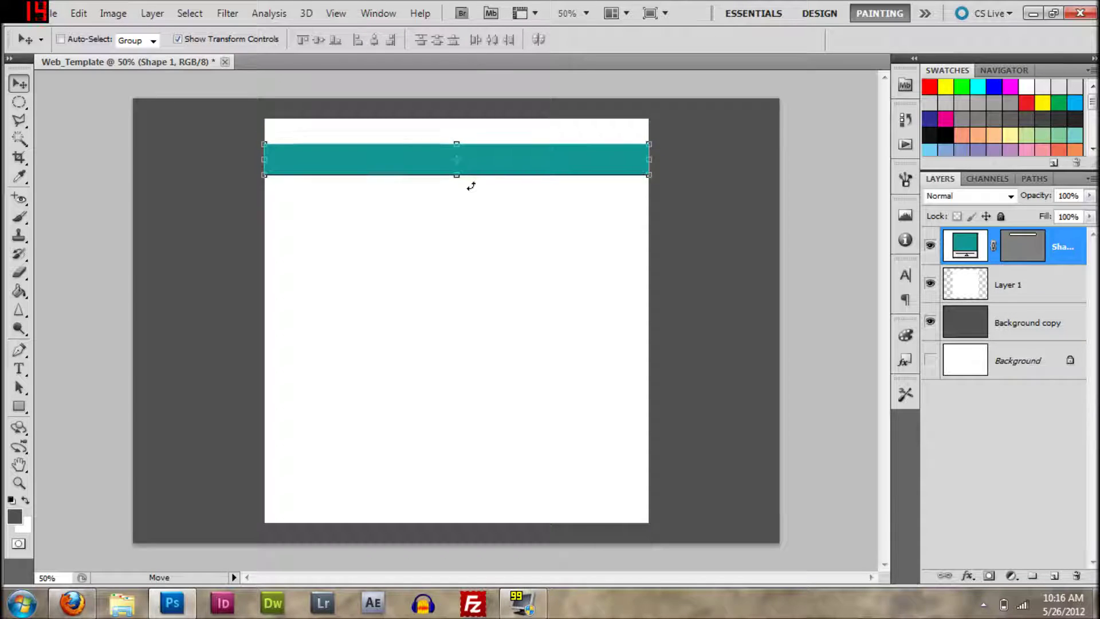
{"action": "key", "text": "Down"}
{"action": "key", "text": "Down"}
{"action": "key", "text": "Down"}
{"action": "key", "text": "Down"}
{"action": "key", "text": "Down"}
{"action": "key", "text": "Down"}
{"action": "key", "text": "Down"}
{"action": "key", "text": "Down"}
{"action": "key", "text": "Down"}
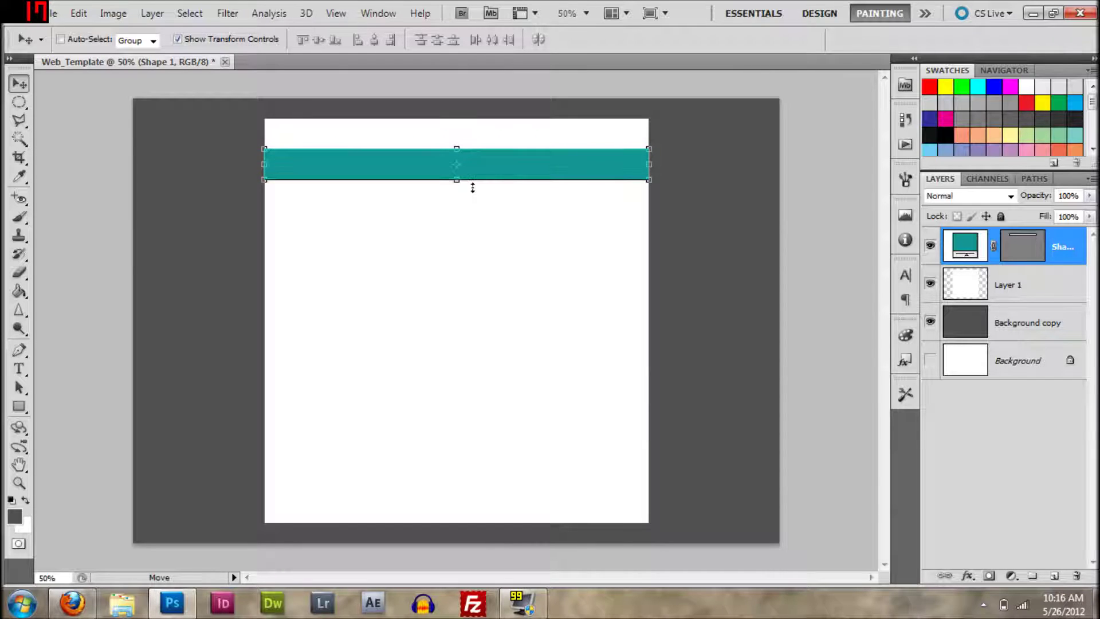
{"action": "left_click", "coordinate": [984, 457]}
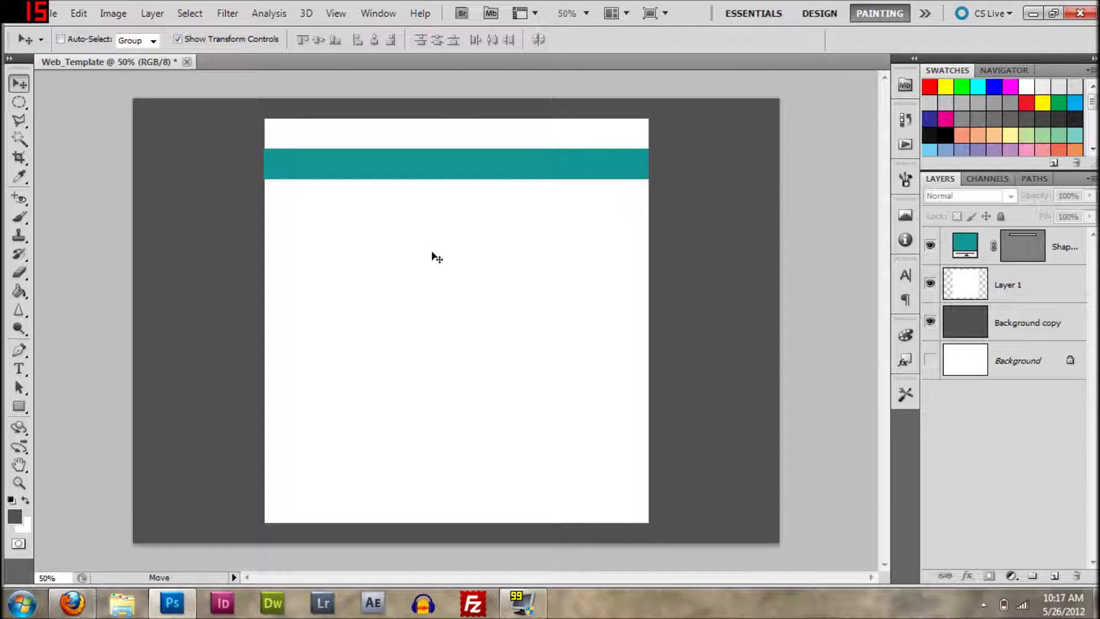
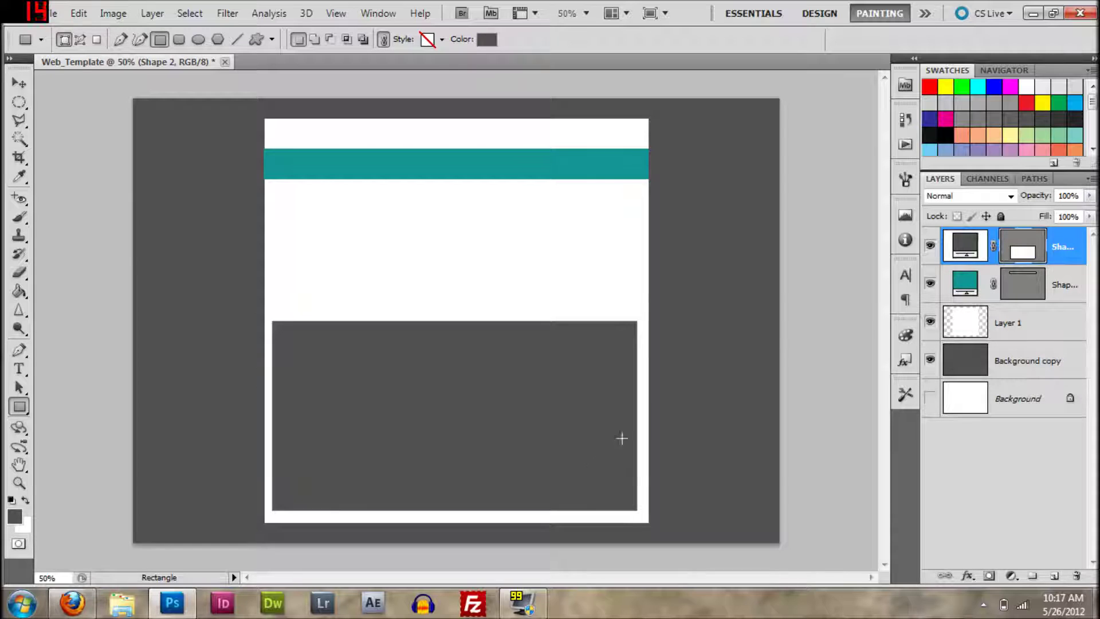
Set the color of the large rectangle in the lower half of the content area to #999999.
{"action": "left_click", "coordinate": [484, 40]}
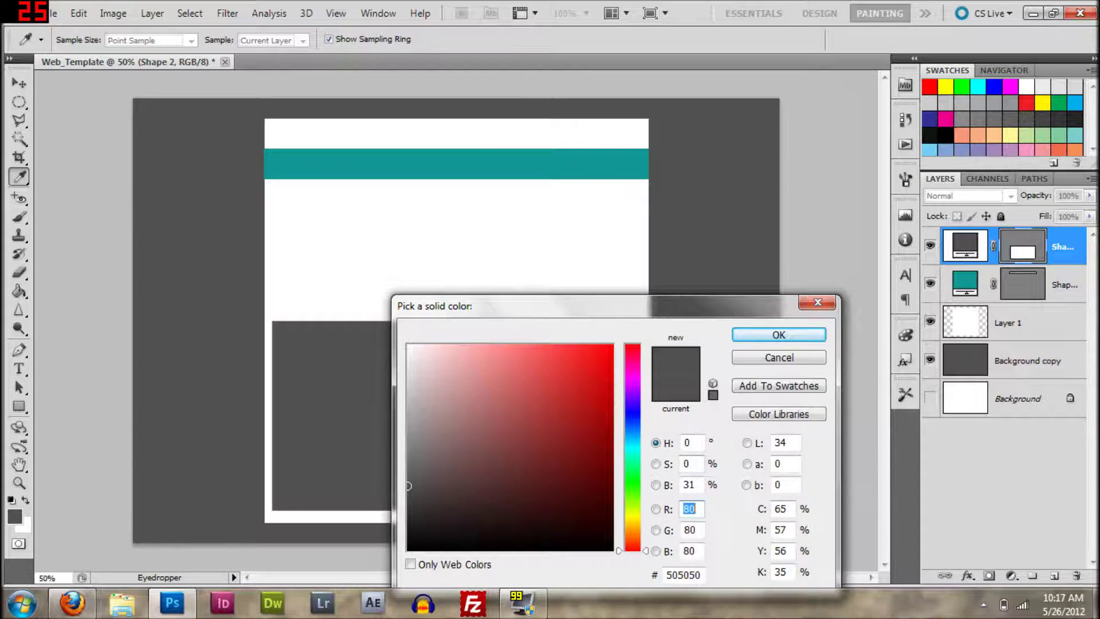
{"action": "left_click", "coordinate": [685, 575]}
{"action": "type", "text": "9"}
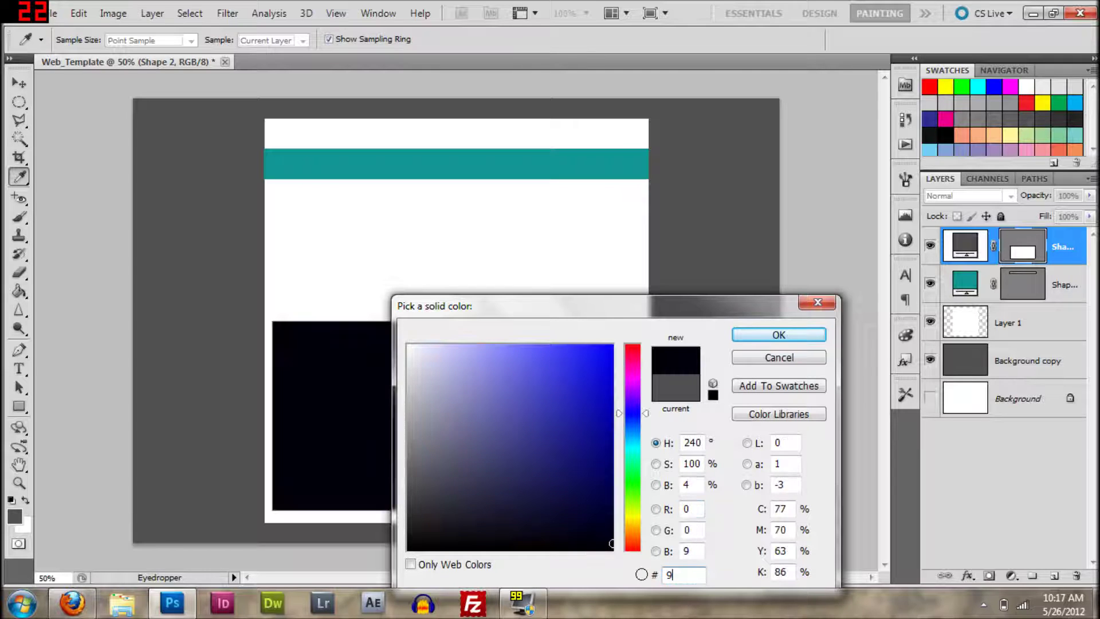
{"action": "type", "text": "99999"}
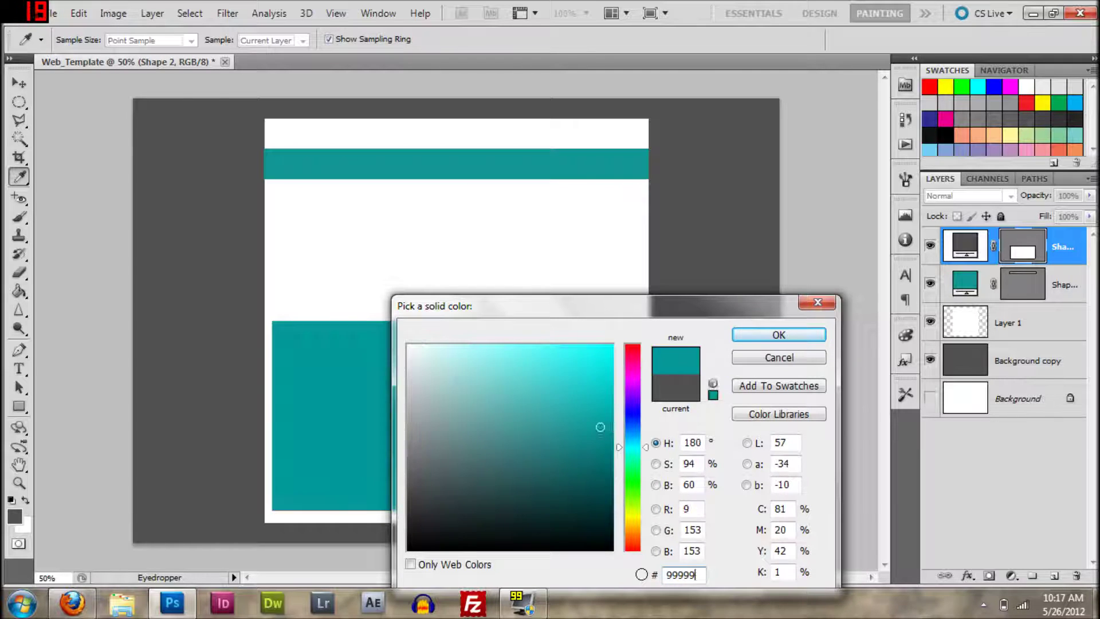
{"action": "left_click", "coordinate": [767, 336]}
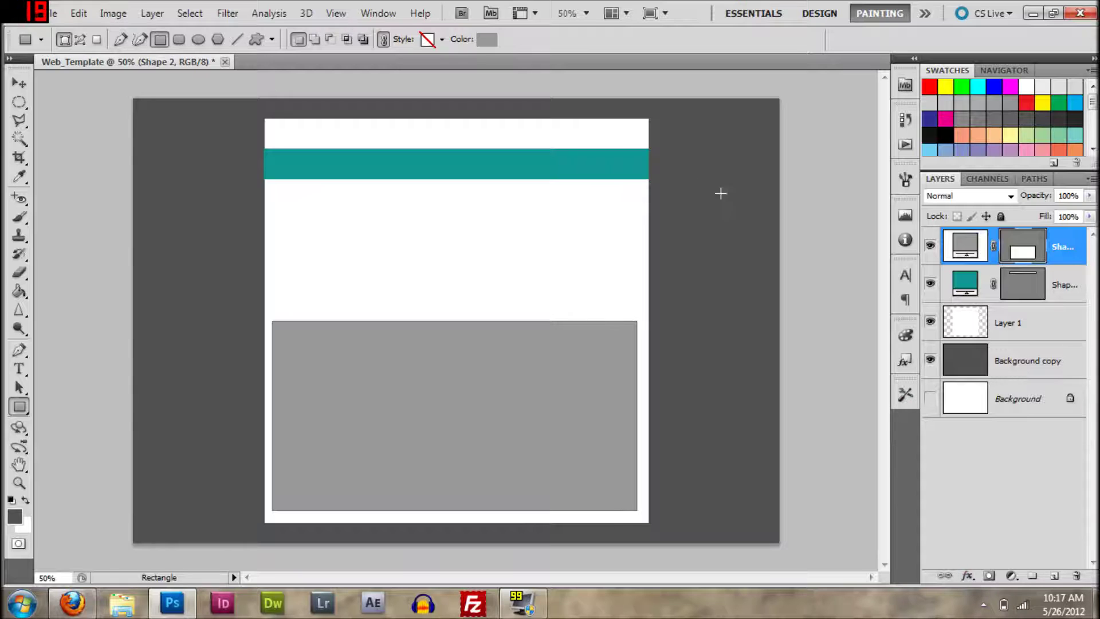
Center the large gray rectangle horizontally within the white content area and clear the selection.
{"action": "left_click", "coordinate": [972, 330], "text": "ctrl"}
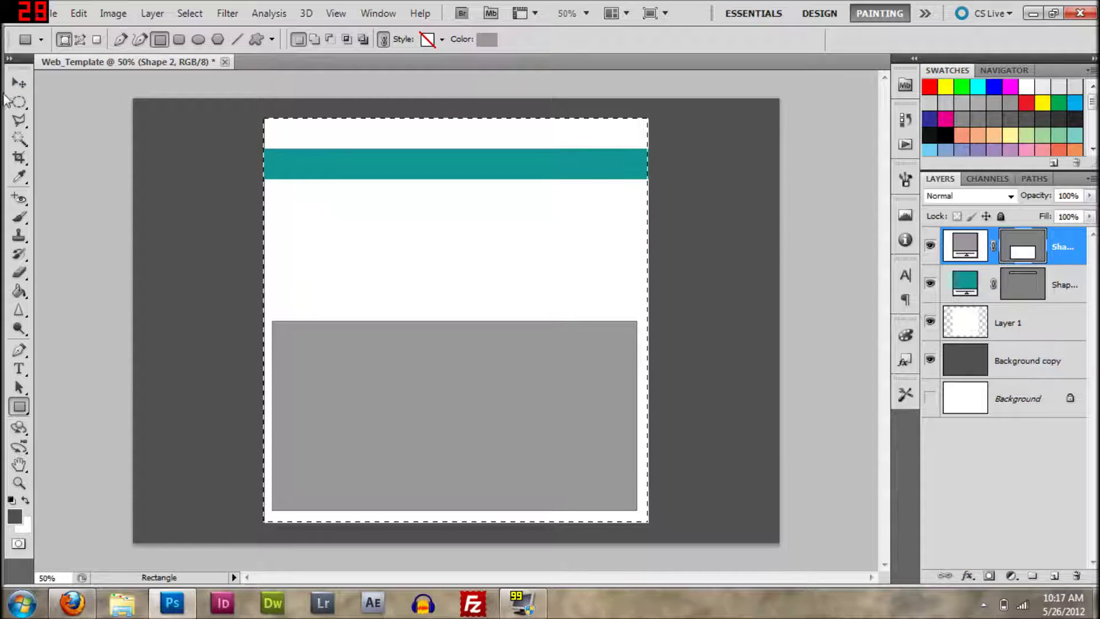
{"action": "left_click", "coordinate": [19, 83]}
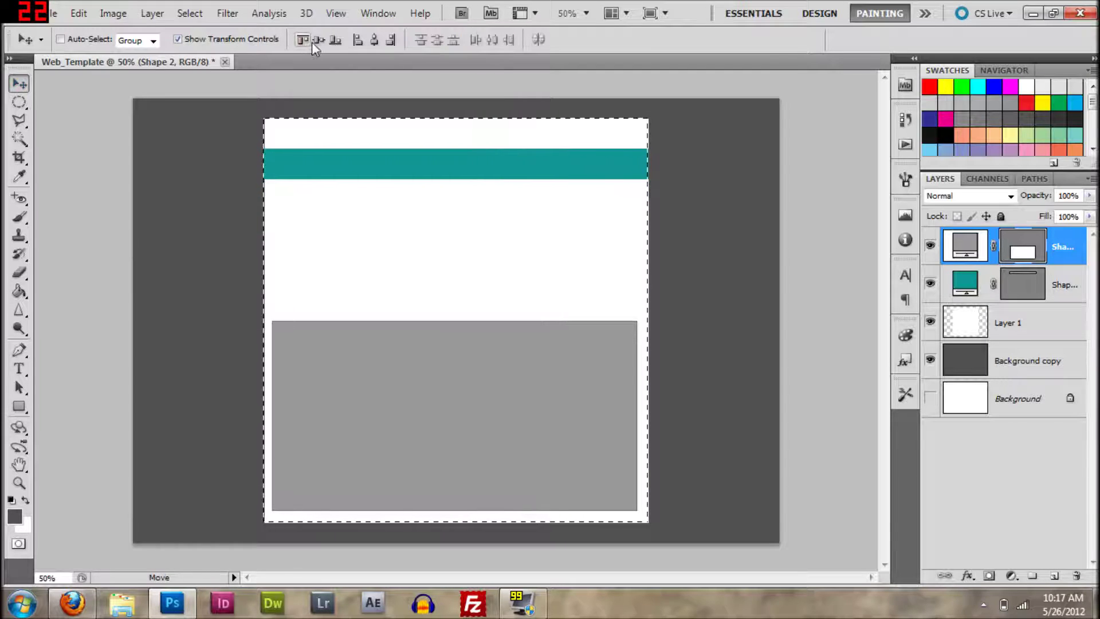
{"action": "left_click", "coordinate": [373, 40]}
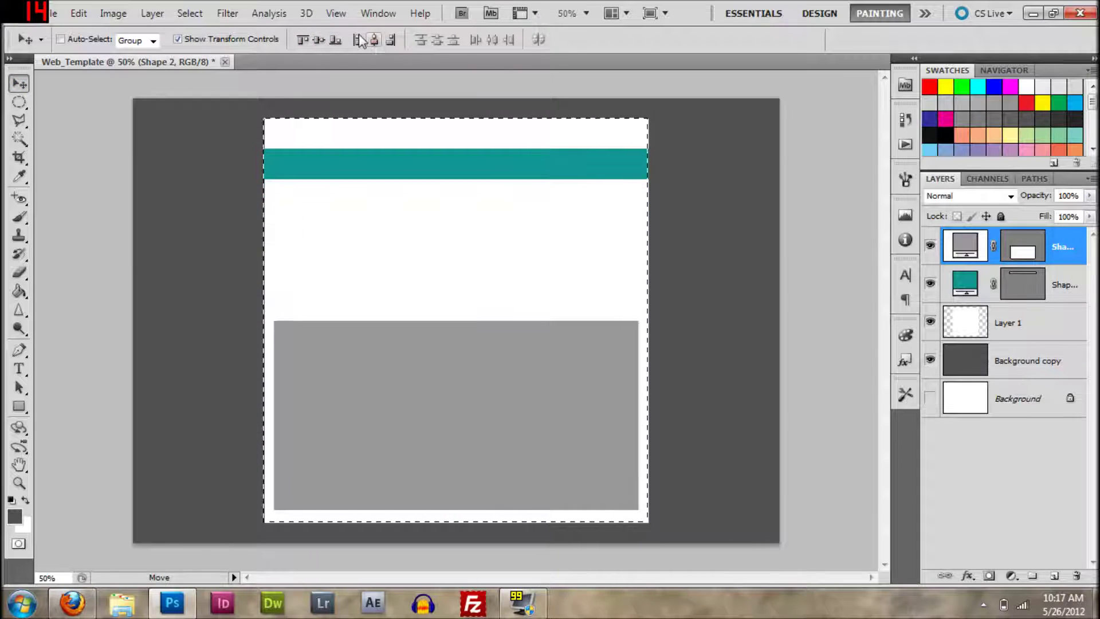
{"action": "left_click", "coordinate": [977, 469]}
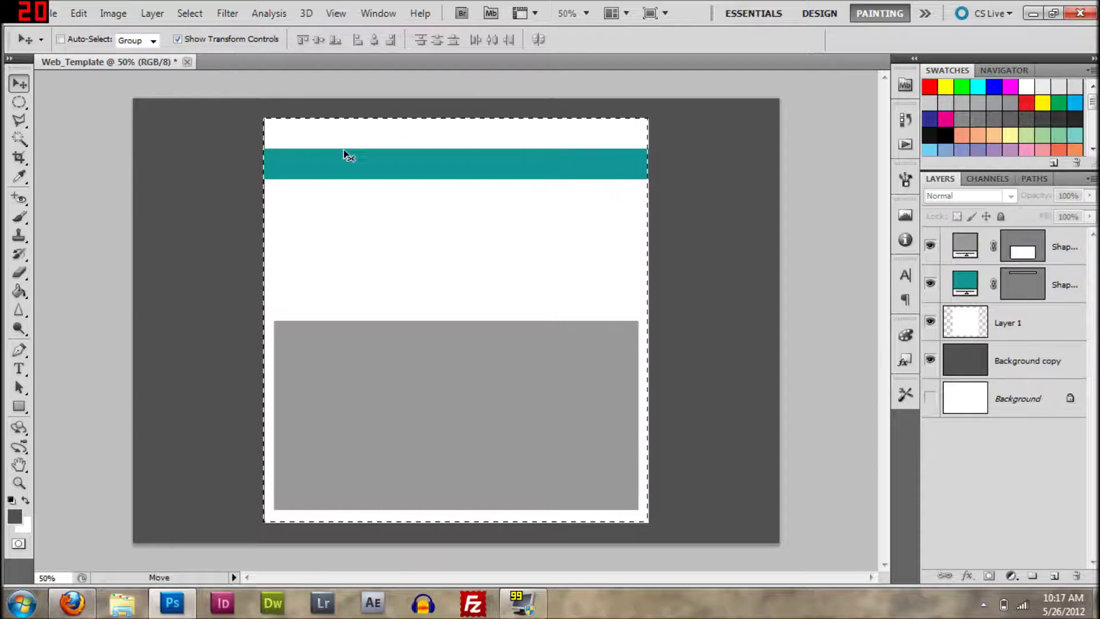
{"action": "key", "text": "ctrl+d"}
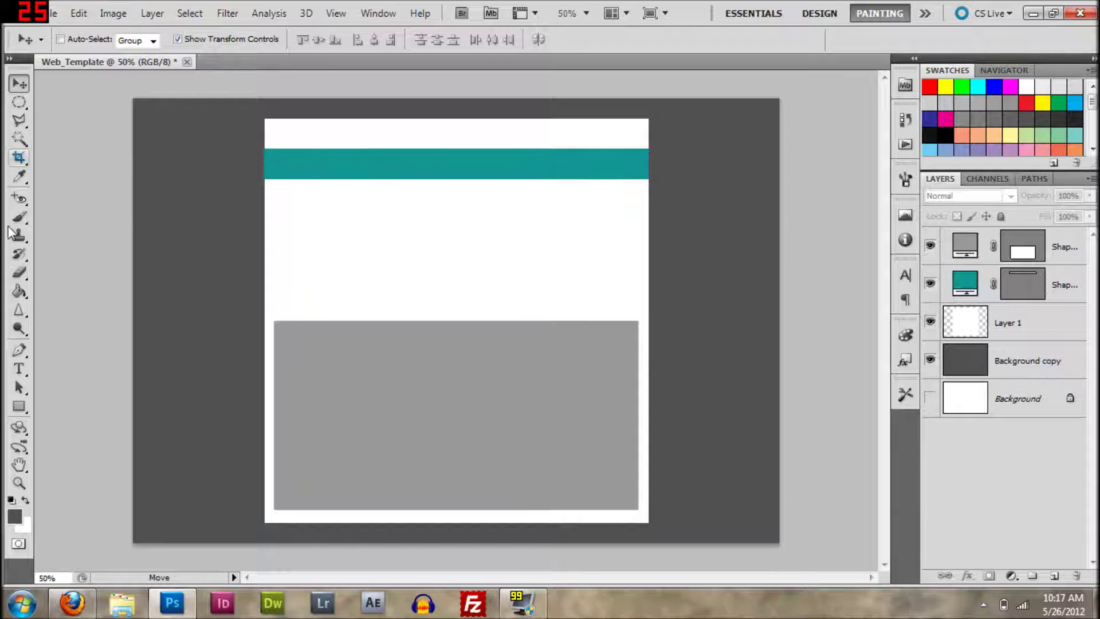
Add a 10 pt text reading "home" inside a small text box at the left end of the teal bar.
{"action": "left_click", "coordinate": [20, 371]}
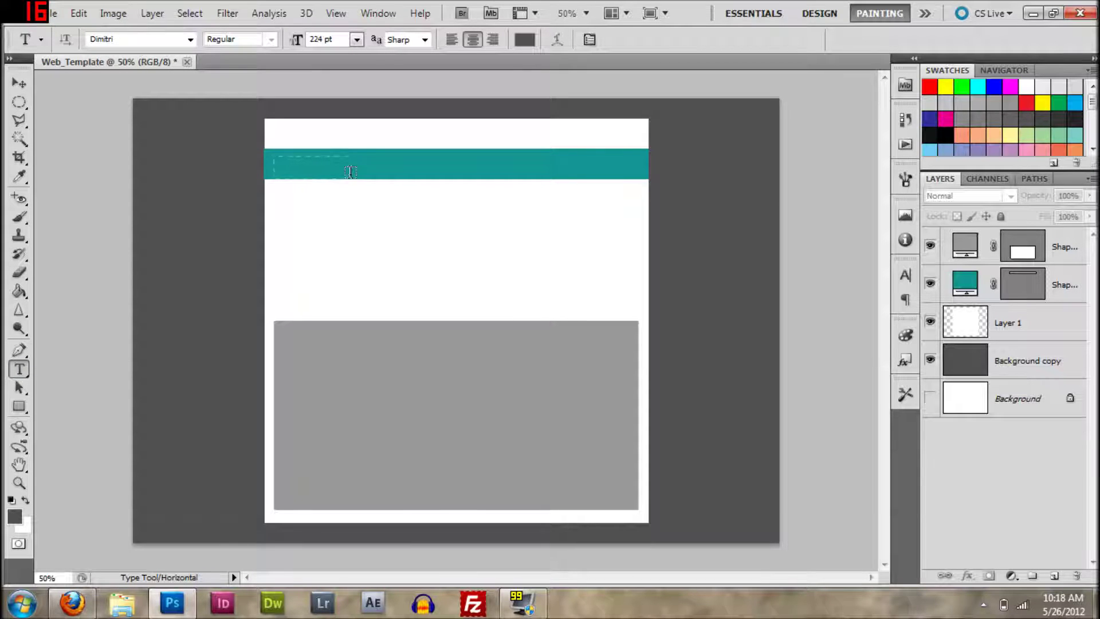
{"action": "left_click_drag", "start_coordinate": [352, 166], "coordinate": [354, 171]}
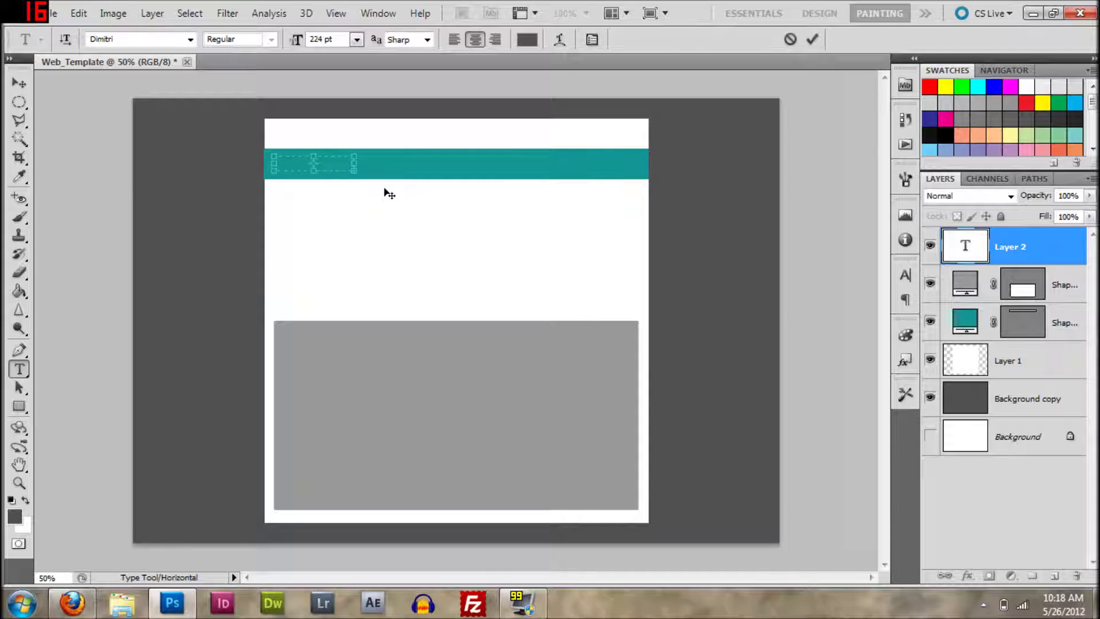
{"action": "left_click", "coordinate": [357, 40]}
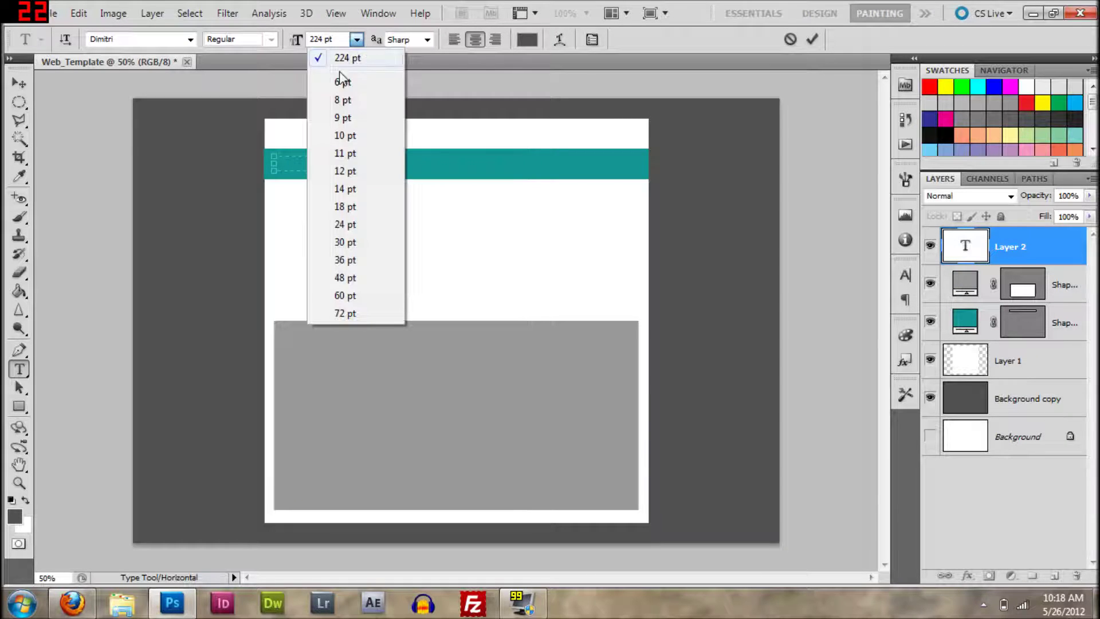
{"action": "left_click", "coordinate": [346, 135]}
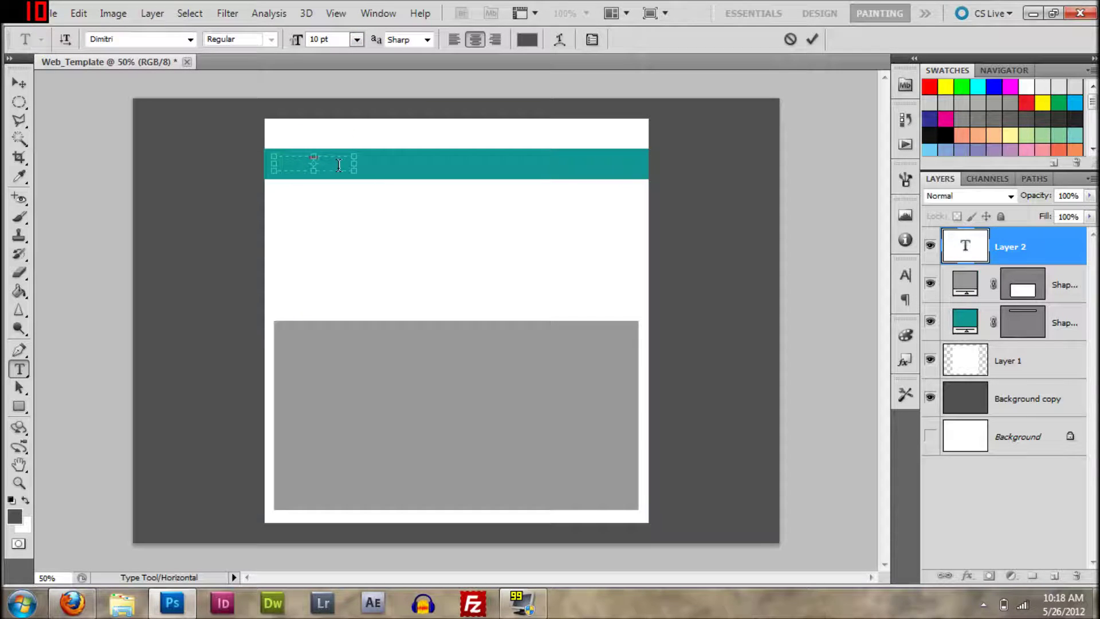
{"action": "left_click", "coordinate": [1002, 514]}
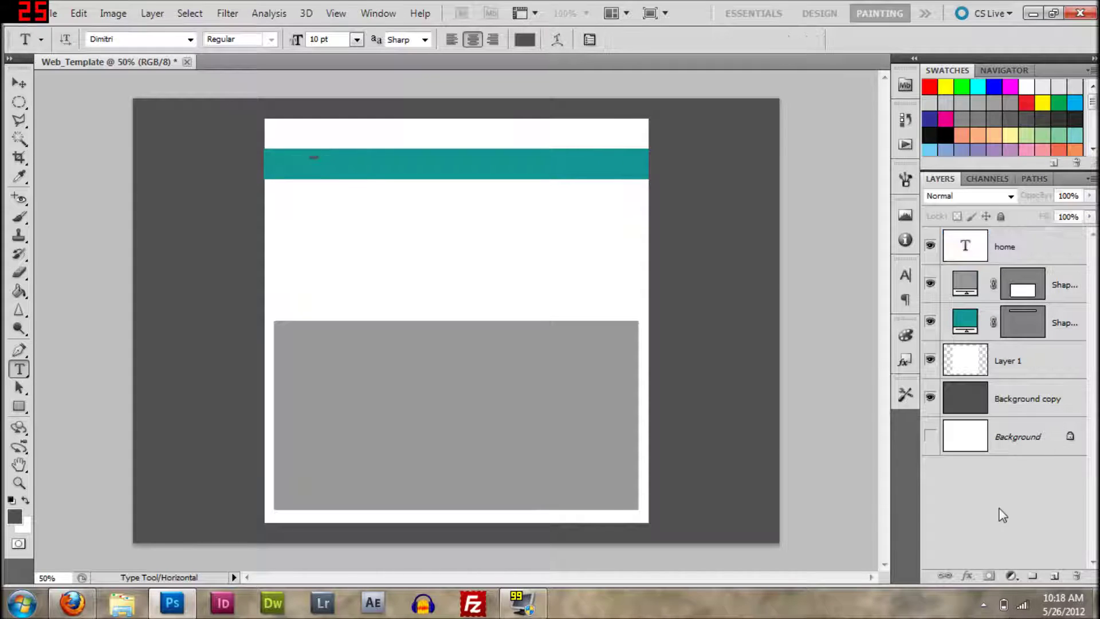
Delete the "home" text layer.
{"action": "left_click", "coordinate": [1025, 249]}
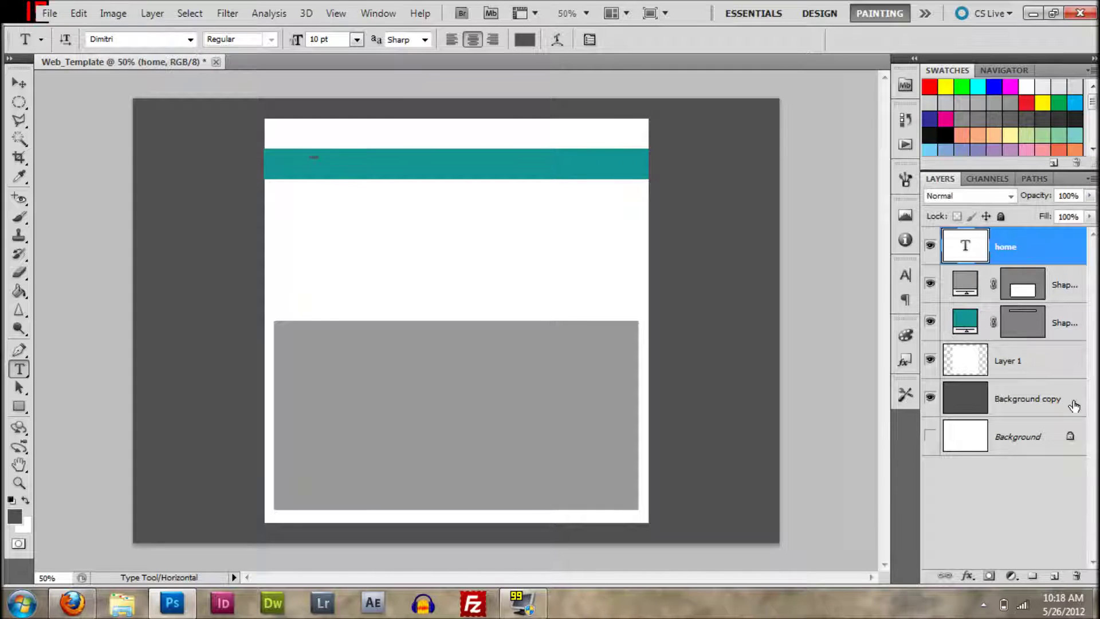
{"action": "left_click", "coordinate": [1076, 576]}
{"action": "left_click", "coordinate": [521, 230]}
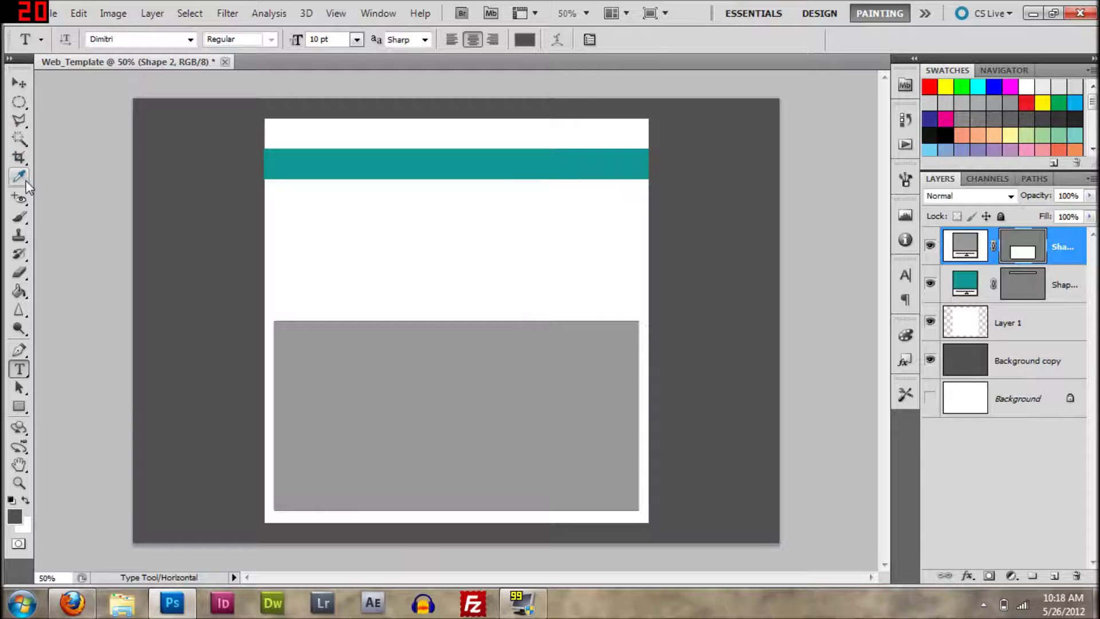
Marquee-select a narrow strip along the white content area's left edge that covers the teal bar's overhang and extends above and below the bar.
{"action": "left_click_drag", "start_coordinate": [19, 157], "coordinate": [54, 175]}
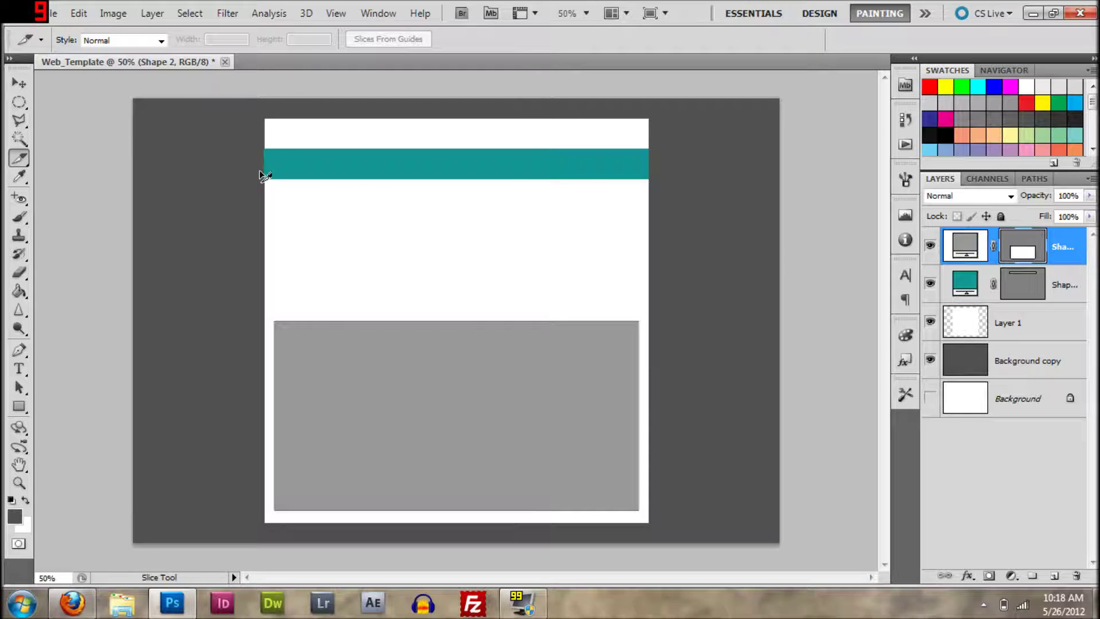
{"action": "scroll", "coordinate": [263, 169], "scroll_direction": "up", "scroll_amount": 3}
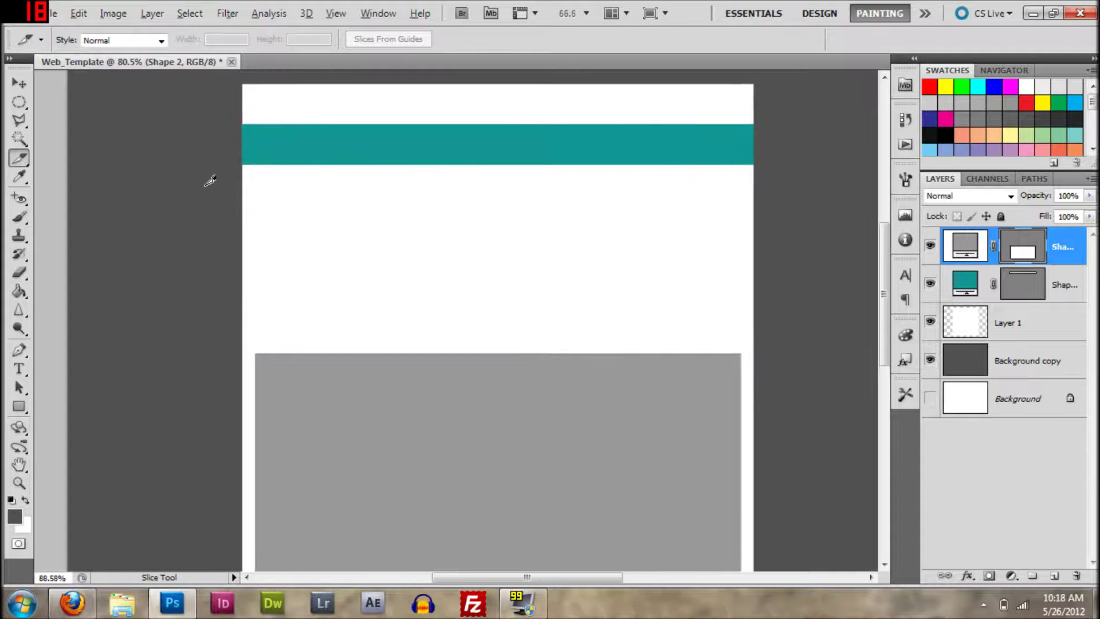
{"action": "scroll", "coordinate": [218, 177], "scroll_direction": "up", "scroll_amount": 2}
{"action": "scroll", "coordinate": [294, 165], "scroll_direction": "up", "scroll_amount": 2}
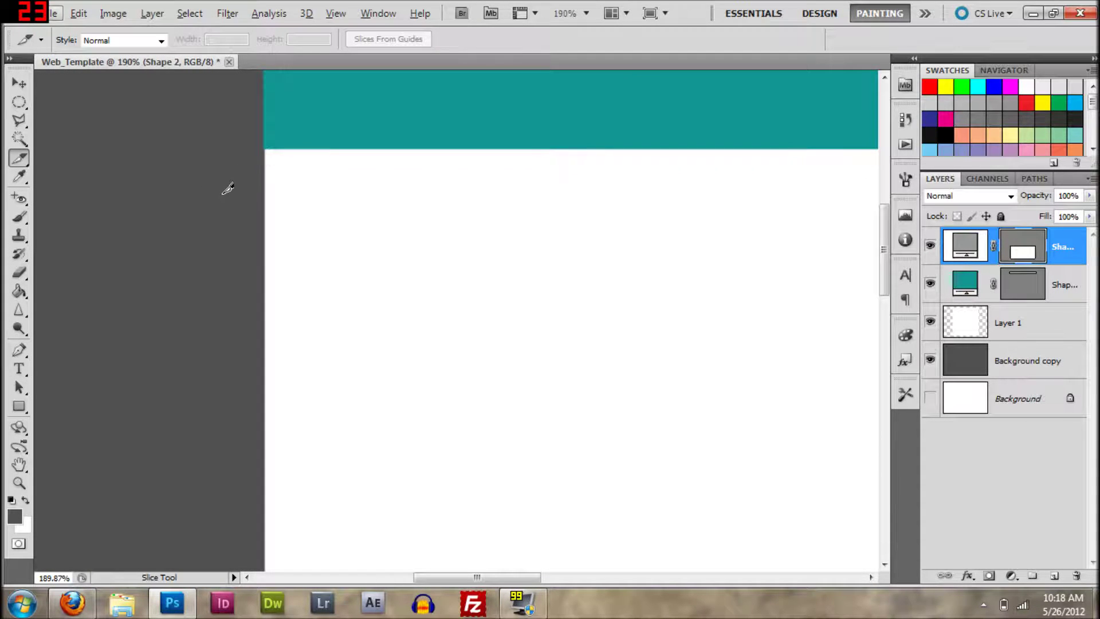
{"action": "scroll", "coordinate": [230, 184], "scroll_direction": "up", "scroll_amount": 2}
{"action": "scroll", "coordinate": [227, 158], "scroll_direction": "up", "scroll_amount": 2}
{"action": "scroll", "coordinate": [227, 158], "scroll_direction": "up", "scroll_amount": 2}
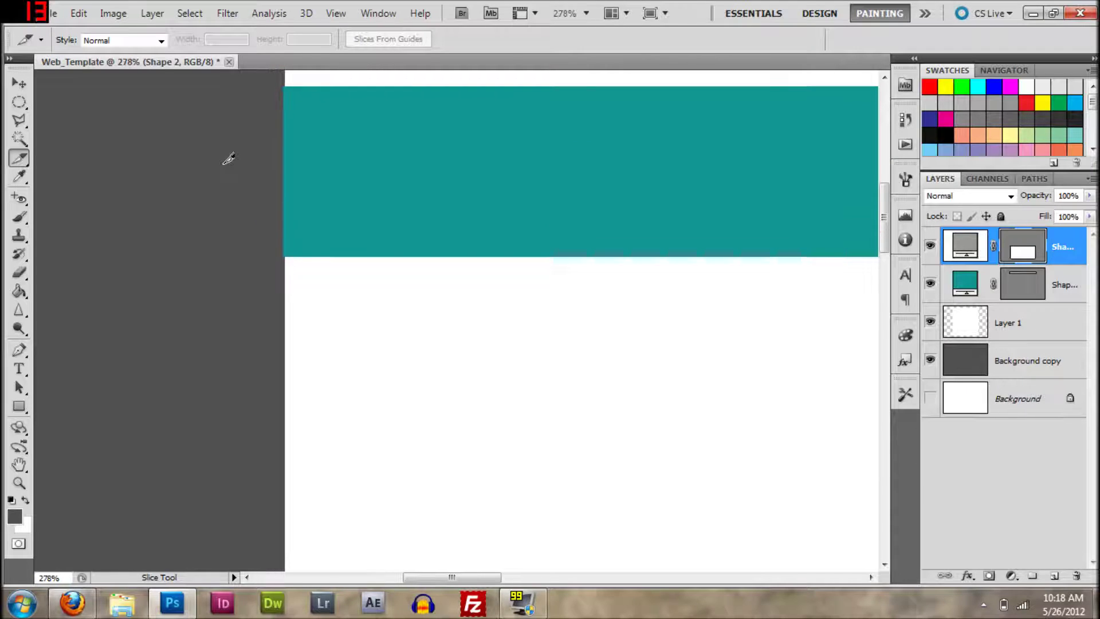
{"action": "scroll", "coordinate": [227, 160], "scroll_direction": "up", "scroll_amount": 2}
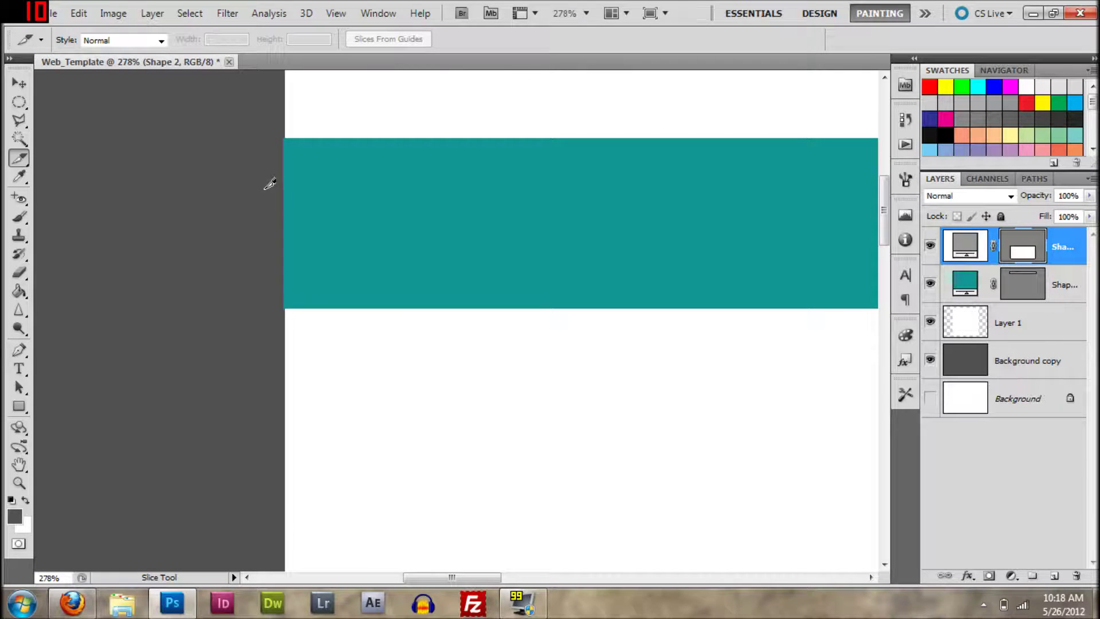
{"action": "left_click_drag", "start_coordinate": [19, 102], "coordinate": [92, 102]}
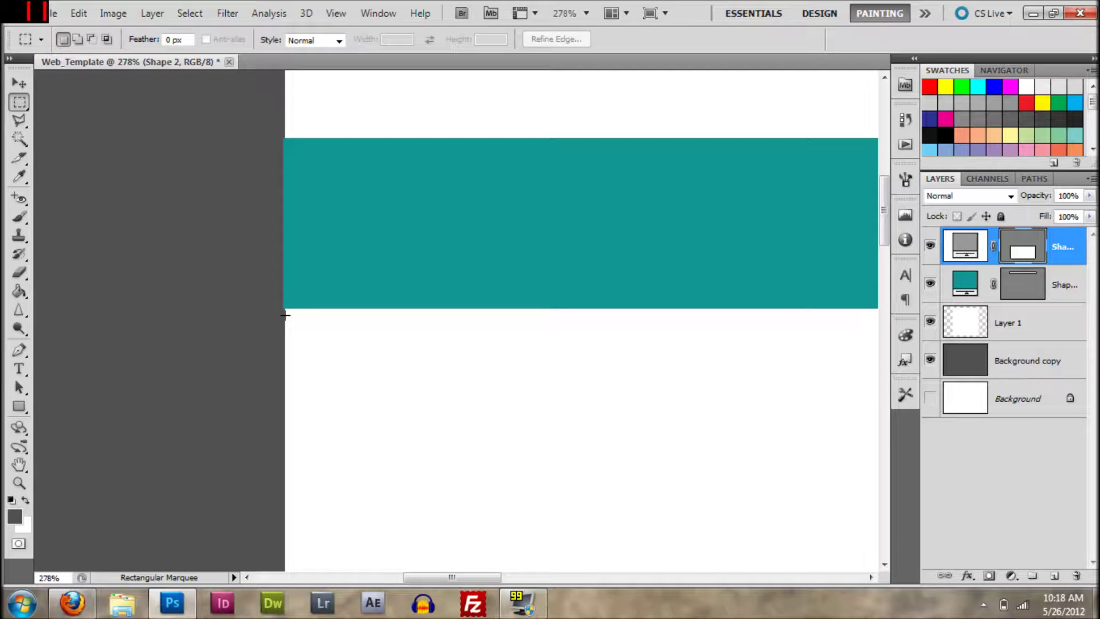
{"action": "left_click_drag", "start_coordinate": [251, 117], "coordinate": [251, 90]}
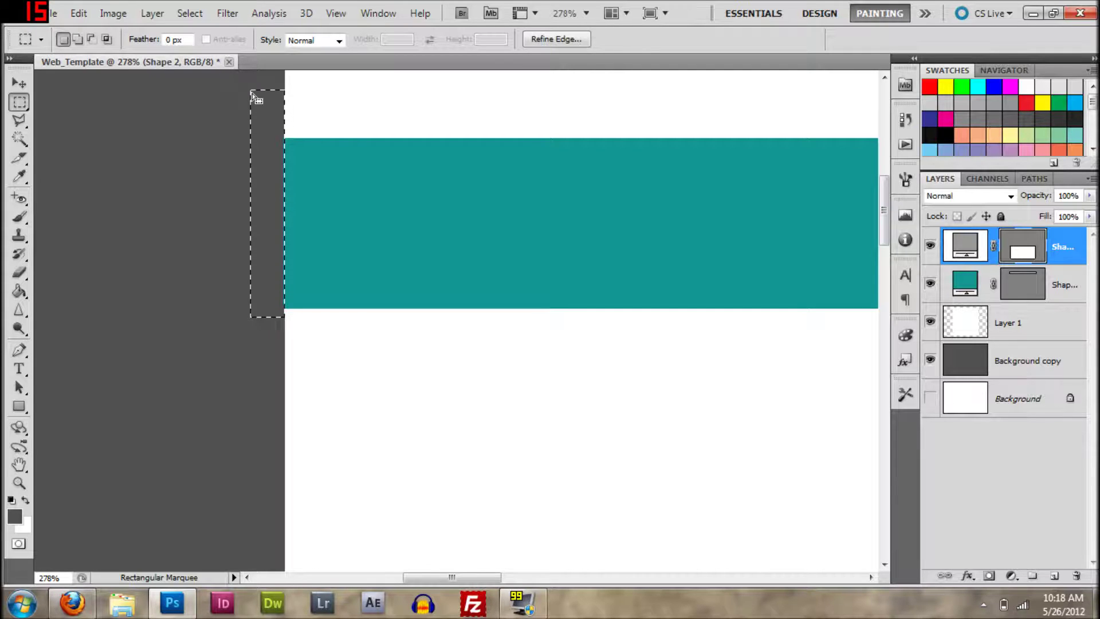
Try to delete the selected overhang from the teal bar's shape layer.
{"action": "left_click", "coordinate": [1050, 293]}
{"action": "key", "text": "Delete"}
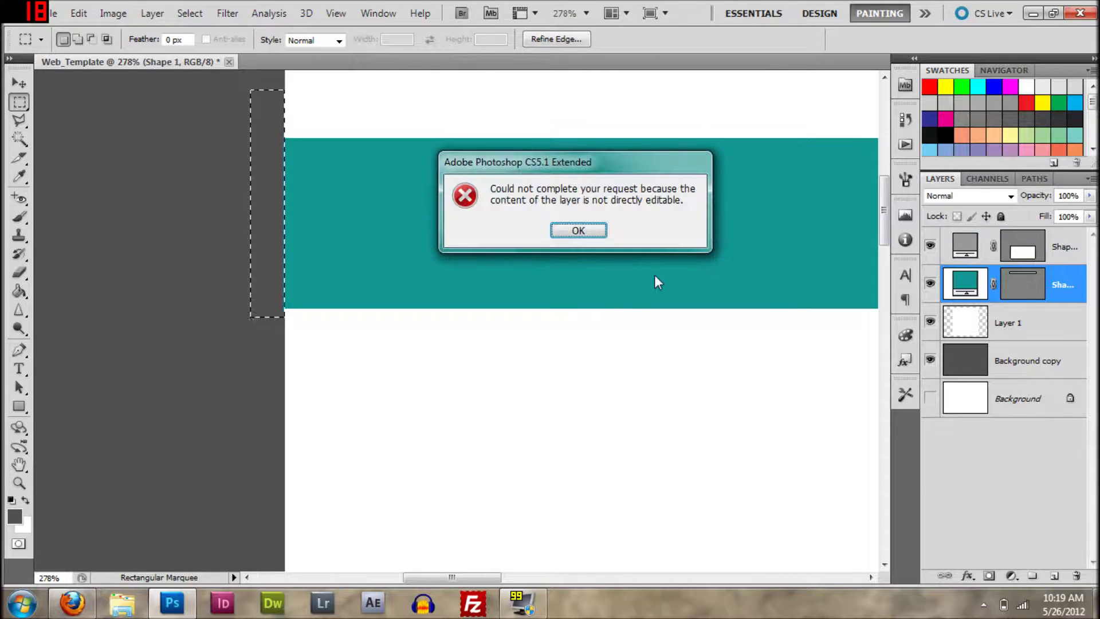
{"action": "left_click", "coordinate": [574, 231]}
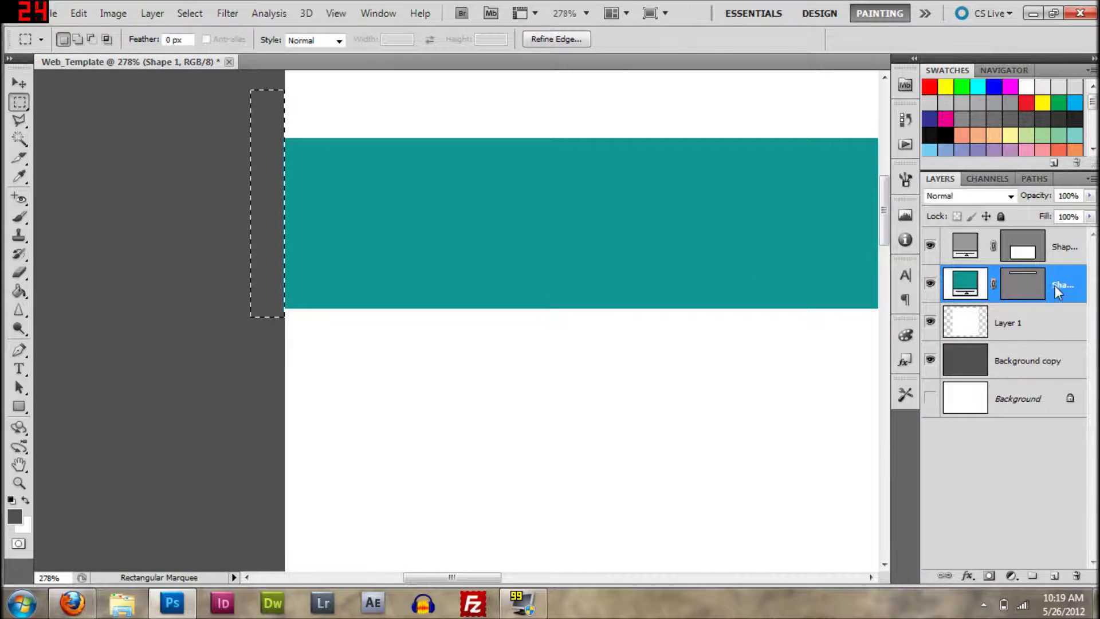
Rasterize the teal bar's layer, then remove its selected left overhang and clear the selection.
{"action": "right_click", "coordinate": [993, 291]}
{"action": "left_click", "coordinate": [941, 332]}
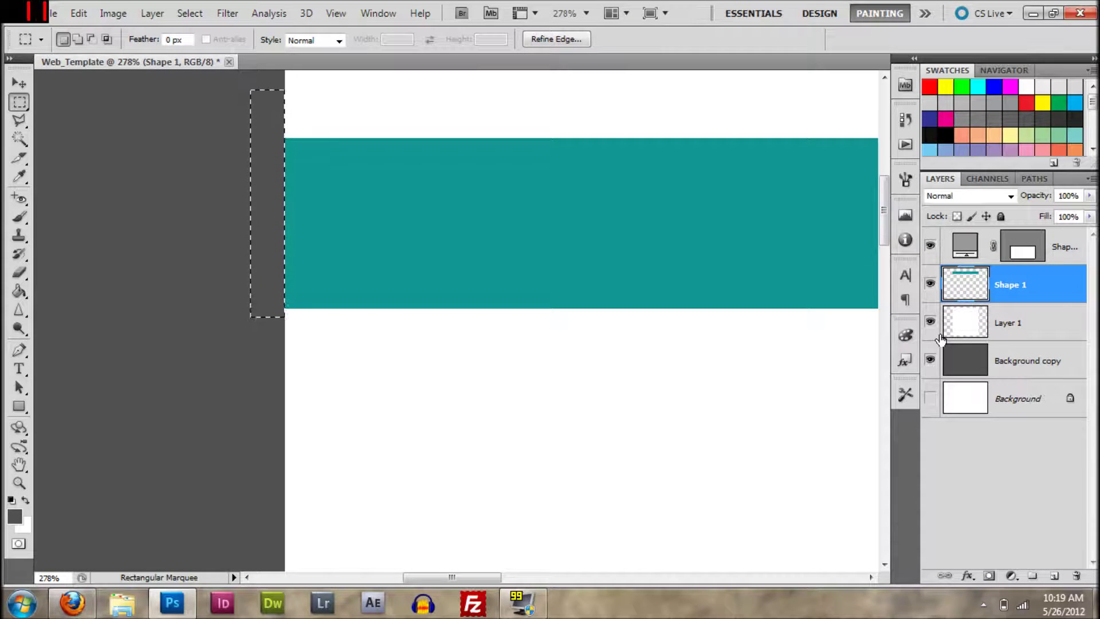
{"action": "key", "text": "ctrl+d"}
Trim the teal bar's overhang flush with the right edge of the white content area and clear the selection.
{"action": "scroll", "coordinate": [668, 249], "scroll_direction": "down", "scroll_amount": 2}
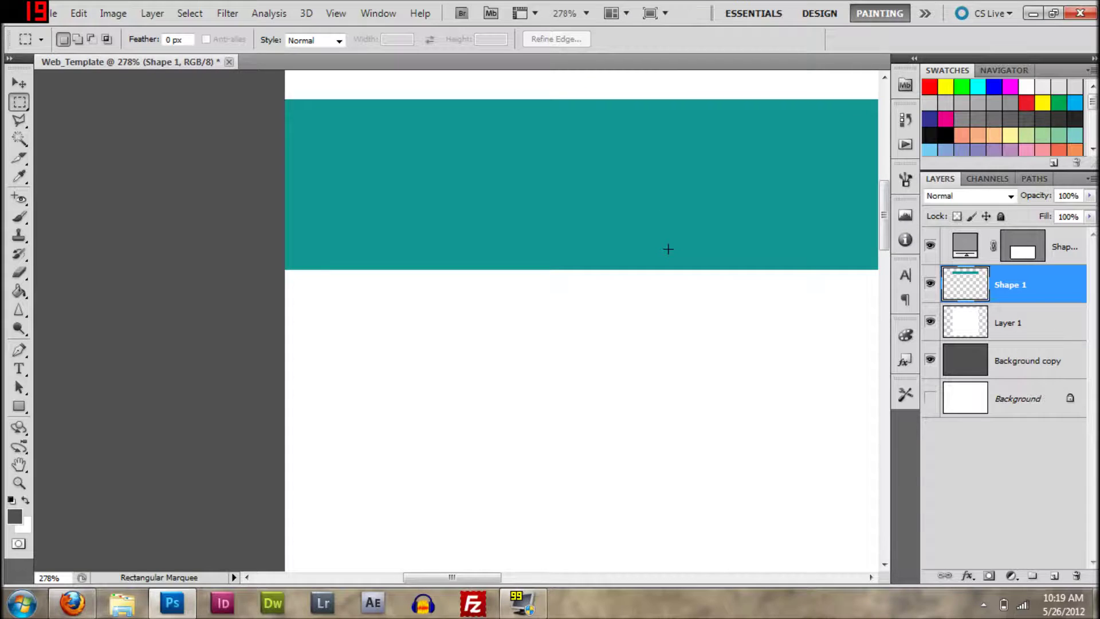
{"action": "scroll", "coordinate": [668, 249], "scroll_direction": "down", "scroll_amount": 2}
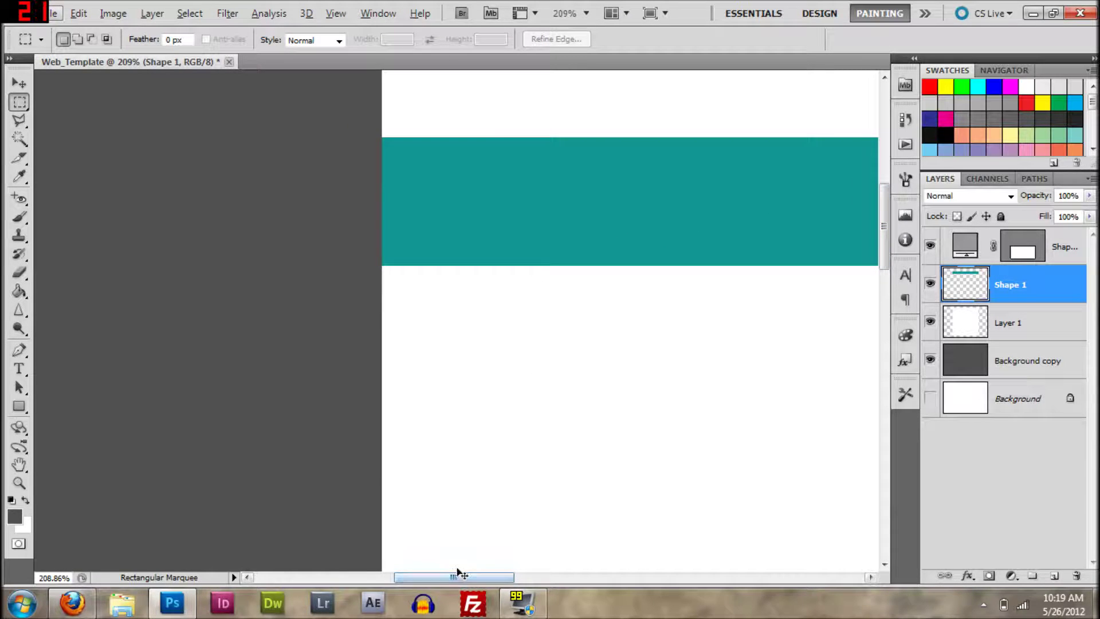
{"action": "left_click_drag", "start_coordinate": [457, 577], "coordinate": [462, 573]}
{"action": "scroll", "coordinate": [503, 384], "scroll_direction": "right", "scroll_amount": 5}
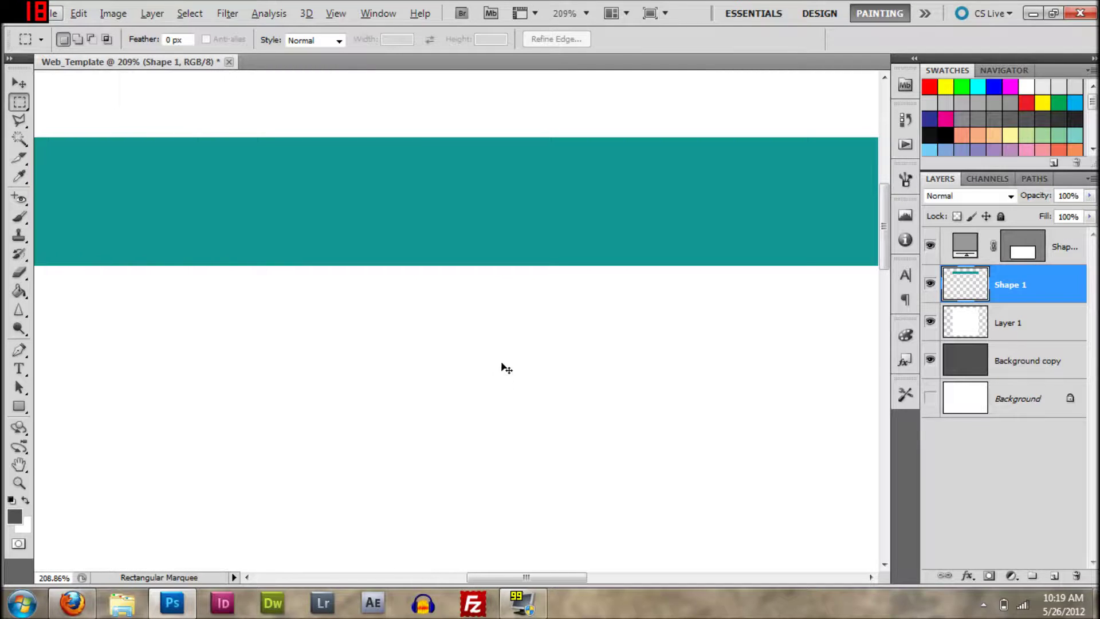
{"action": "scroll", "coordinate": [506, 367], "scroll_direction": "right", "scroll_amount": 5}
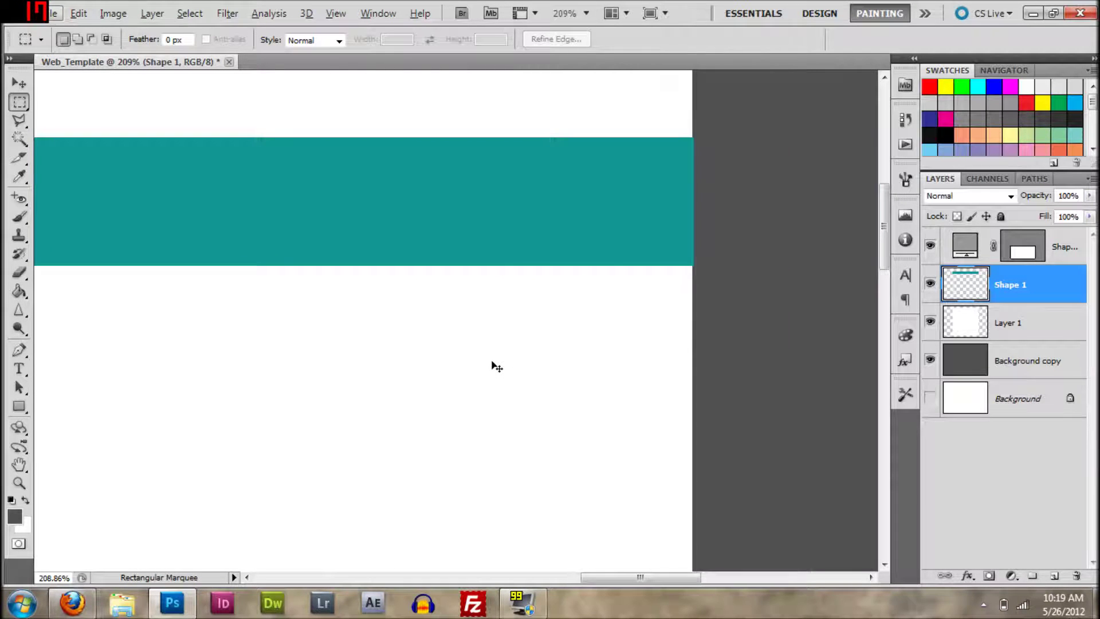
{"action": "scroll", "coordinate": [497, 367], "scroll_direction": "right", "scroll_amount": 3}
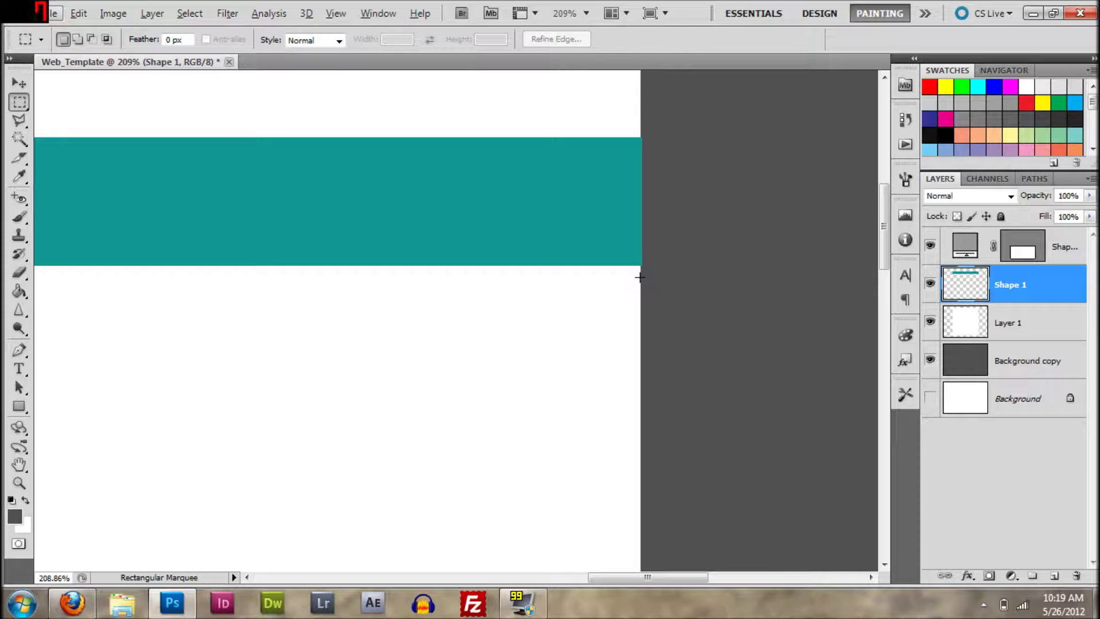
{"action": "left_click_drag", "start_coordinate": [668, 152], "coordinate": [702, 126]}
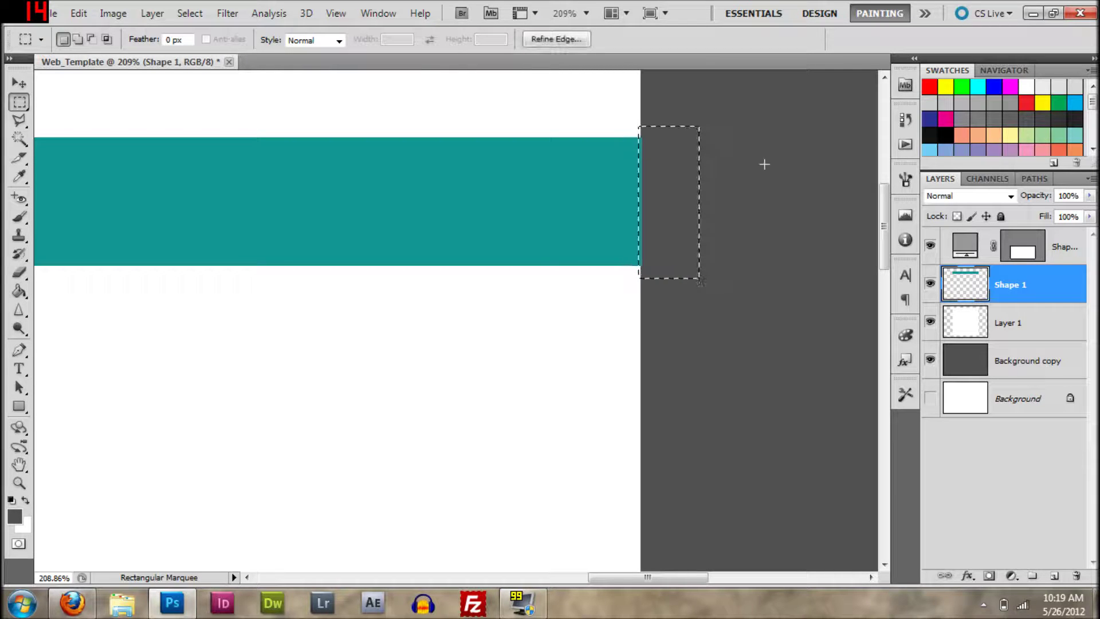
{"action": "key", "text": "Left"}
{"action": "key", "text": "Left"}
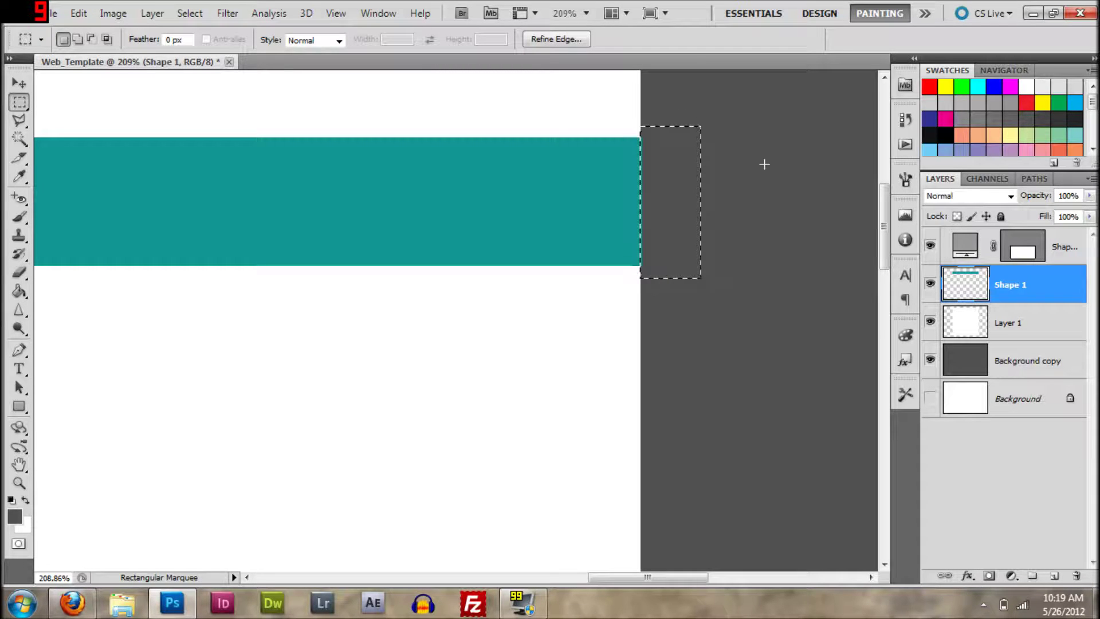
{"action": "left_click", "coordinate": [765, 165]}
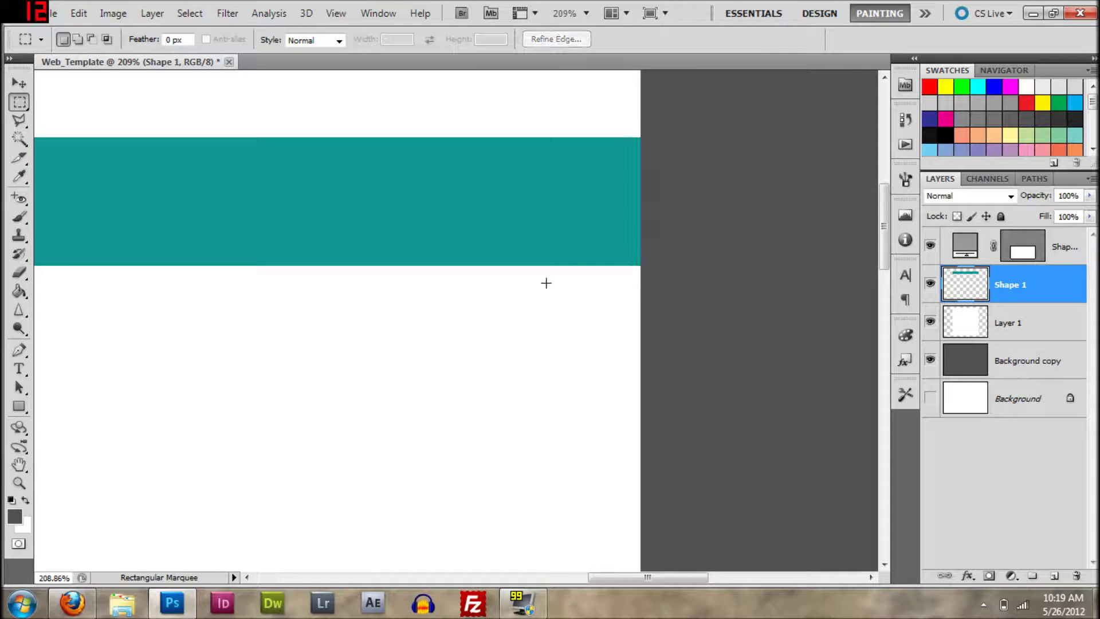
Crop the canvas to the width of the white content area, keeping its full height with the dark gray strips above and below.
{"action": "scroll", "coordinate": [575, 289], "scroll_direction": "down", "scroll_amount": 5}
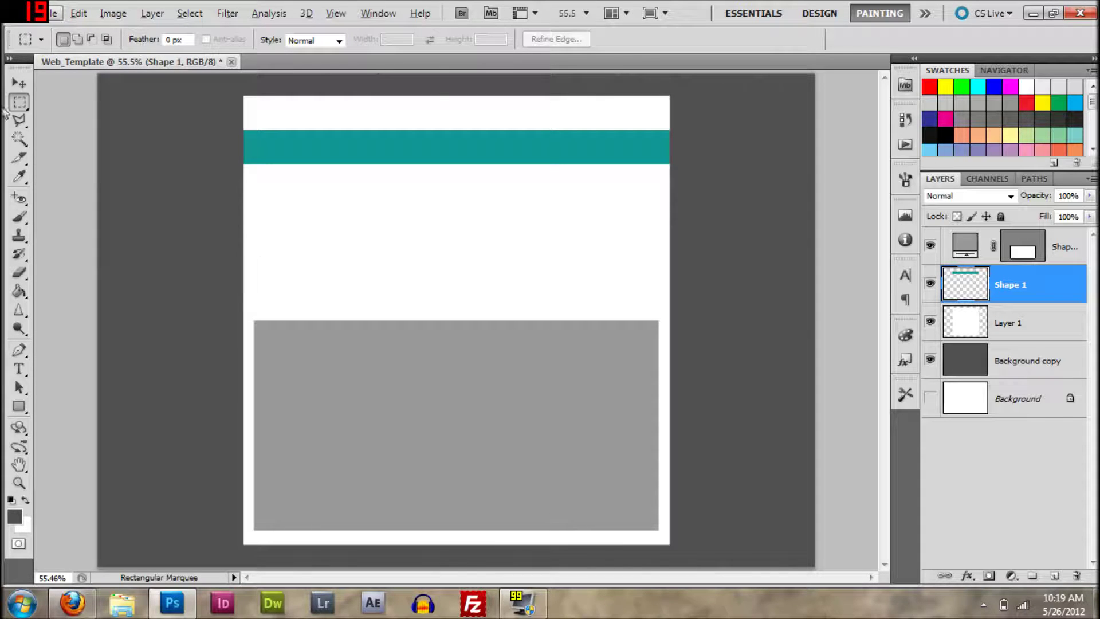
{"action": "left_click", "coordinate": [20, 159]}
{"action": "left_click", "coordinate": [77, 159]}
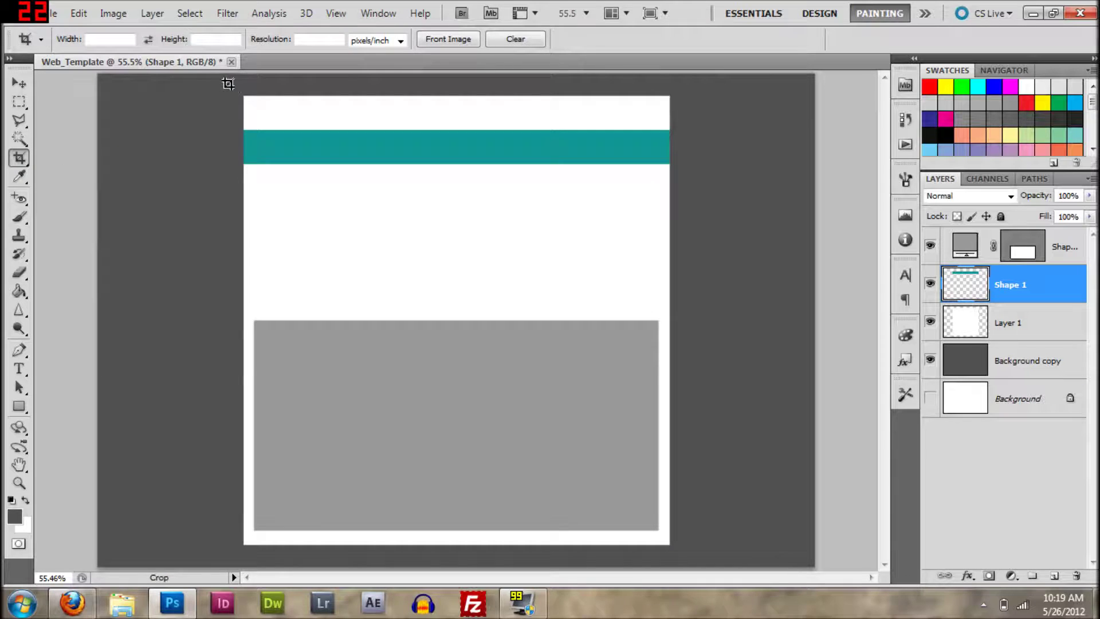
{"action": "left_click_drag", "start_coordinate": [242, 79], "coordinate": [666, 559]}
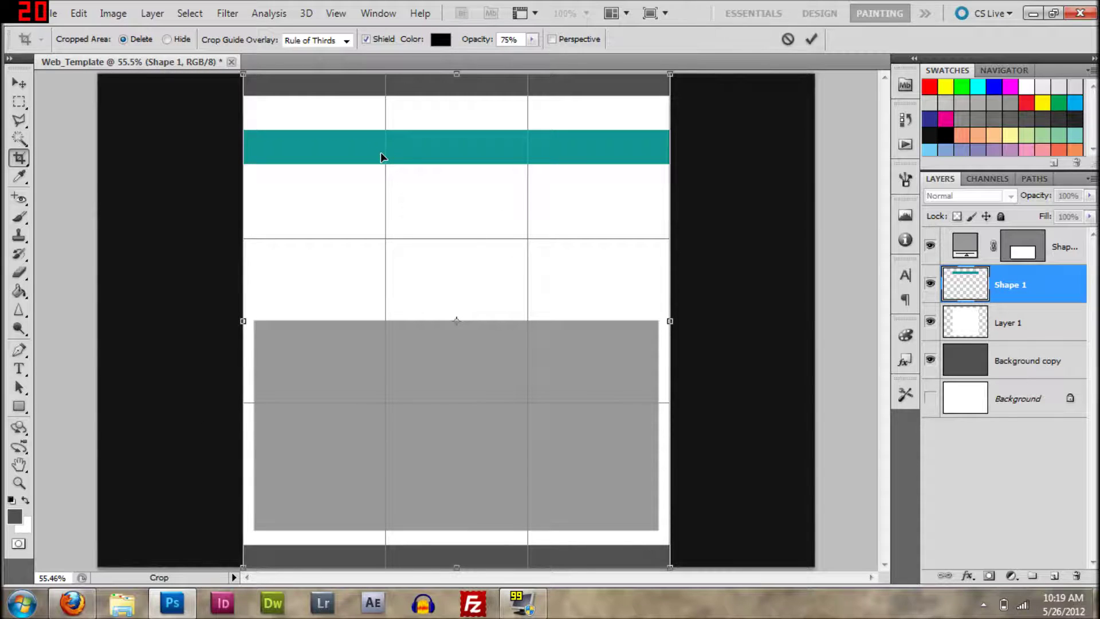
{"action": "key", "text": "Return"}
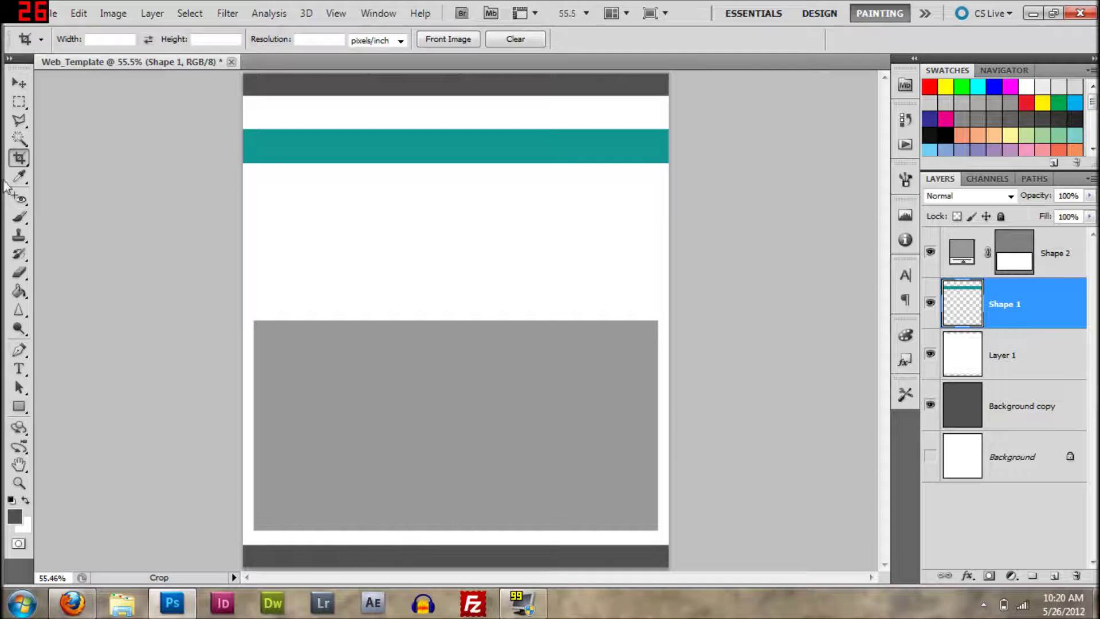
Create a slice around the teal bar across the full width of the canvas.
{"action": "left_click", "coordinate": [19, 158]}
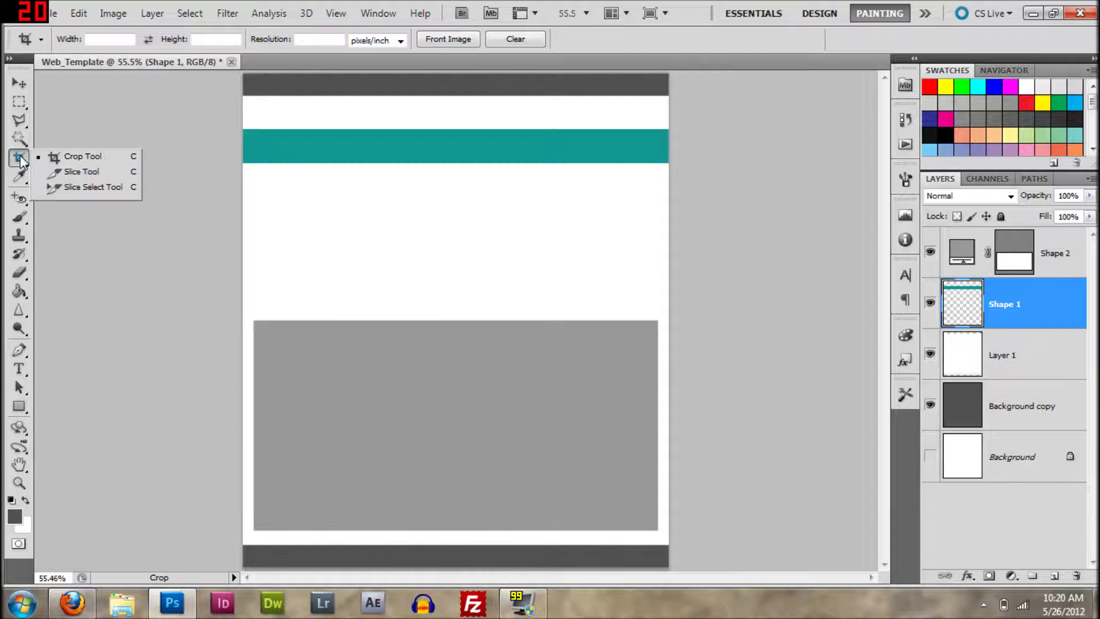
{"action": "left_click", "coordinate": [78, 172]}
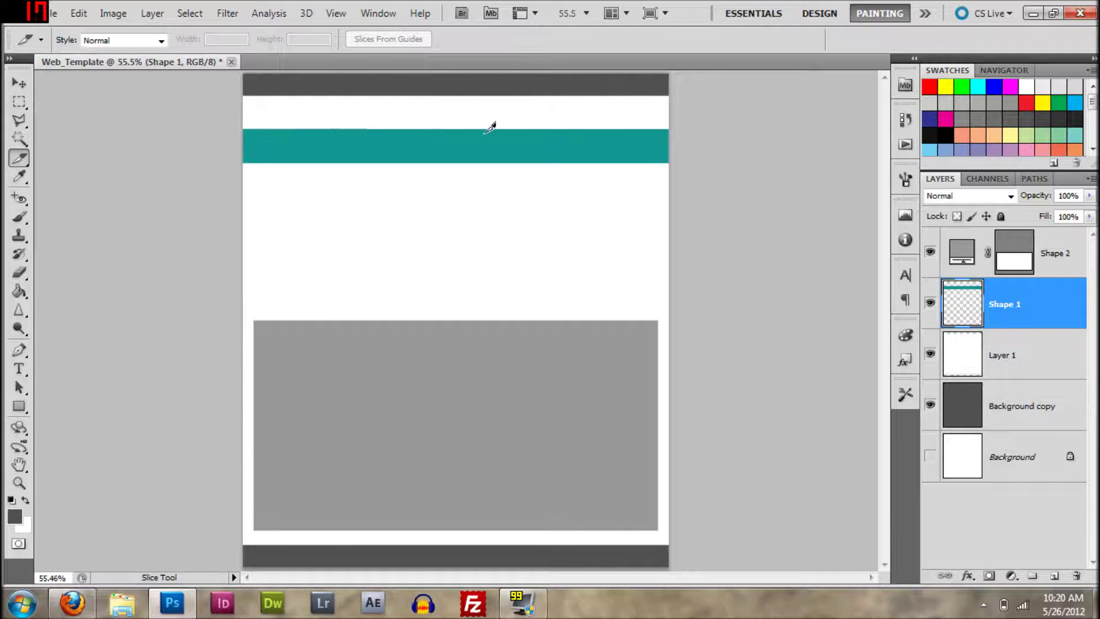
{"action": "left_click_drag", "start_coordinate": [671, 131], "coordinate": [675, 118]}
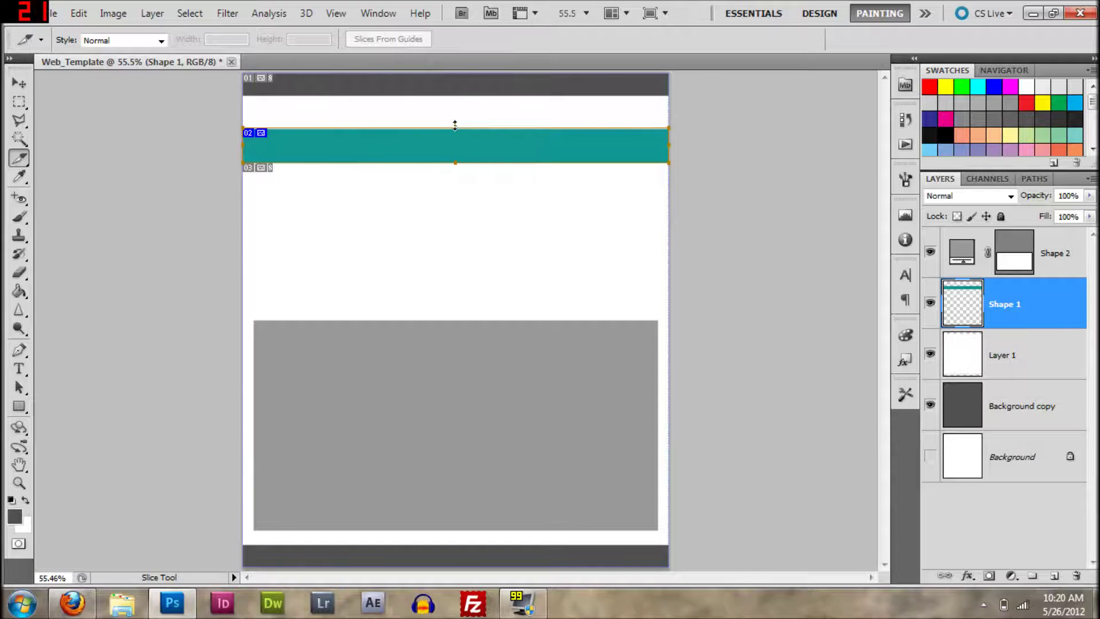
{"action": "scroll", "coordinate": [451, 125], "scroll_direction": "up", "scroll_amount": 5}
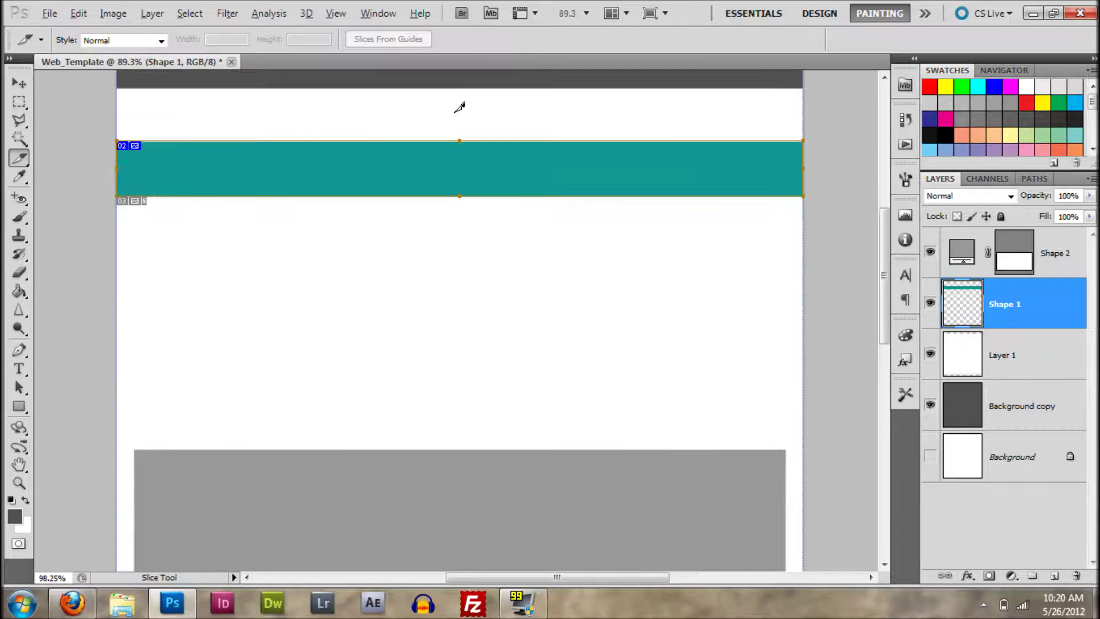
{"action": "scroll", "coordinate": [465, 182], "scroll_direction": "down", "scroll_amount": 4}
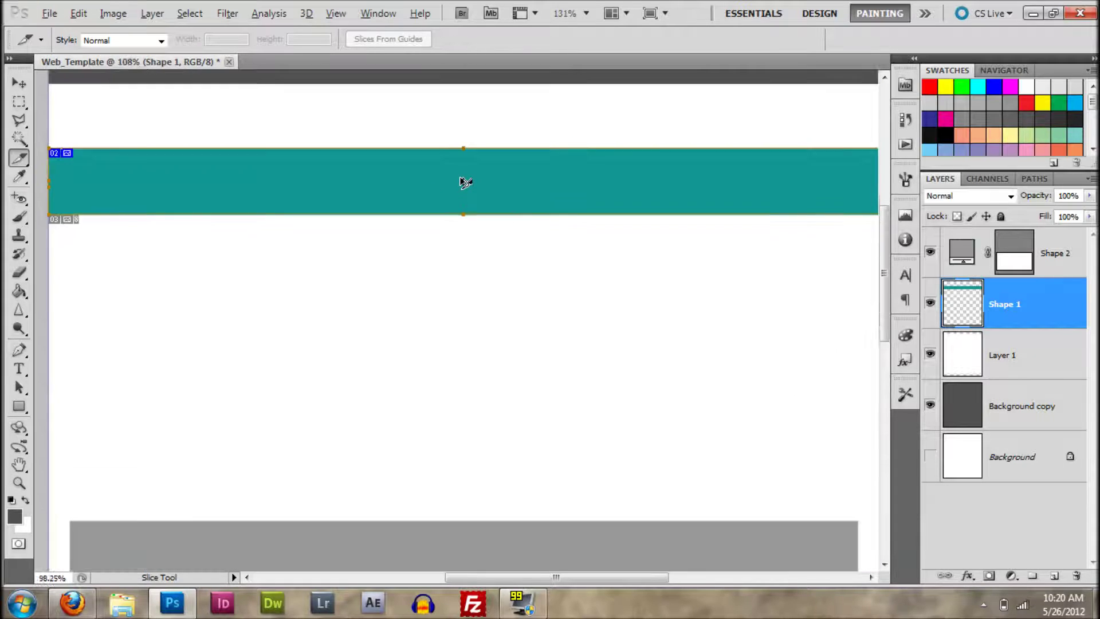
{"action": "scroll", "coordinate": [465, 182], "scroll_direction": "down", "scroll_amount": 1}
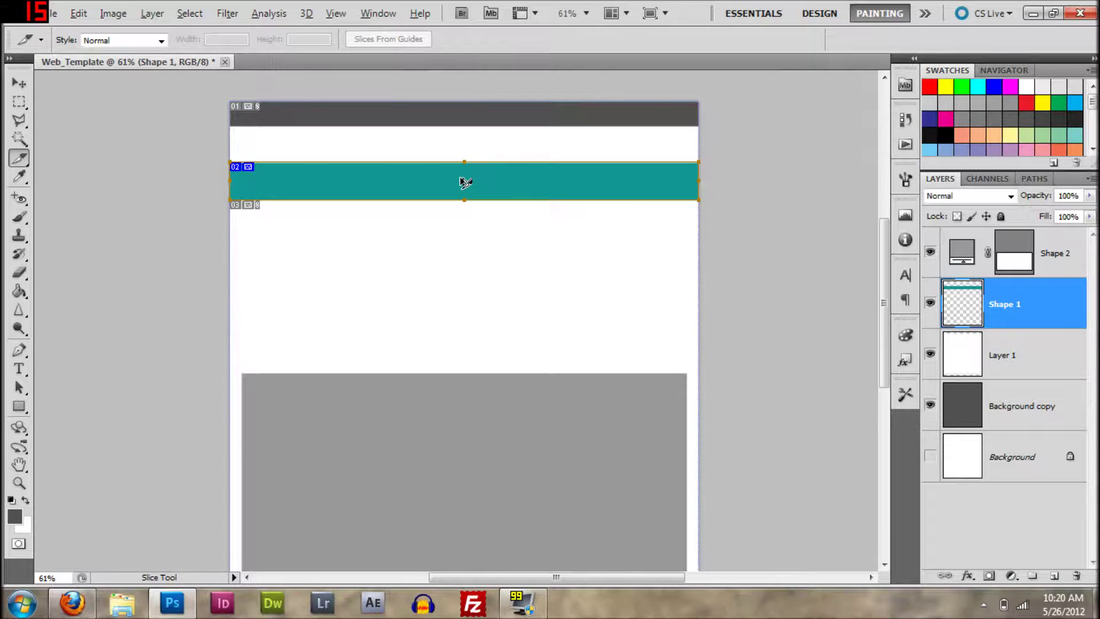
Create slices around the gray content box and around the dark gray strips along the canvas's upper and lower edges.
{"action": "scroll", "coordinate": [465, 182], "scroll_direction": "down", "scroll_amount": 1}
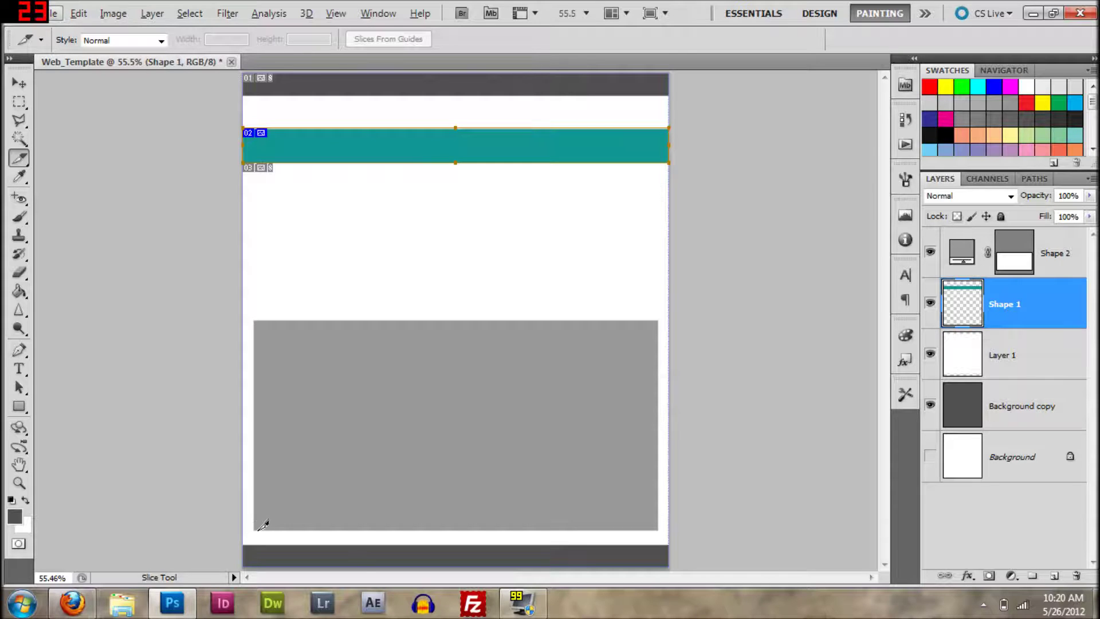
{"action": "left_click_drag", "start_coordinate": [261, 523], "coordinate": [657, 319]}
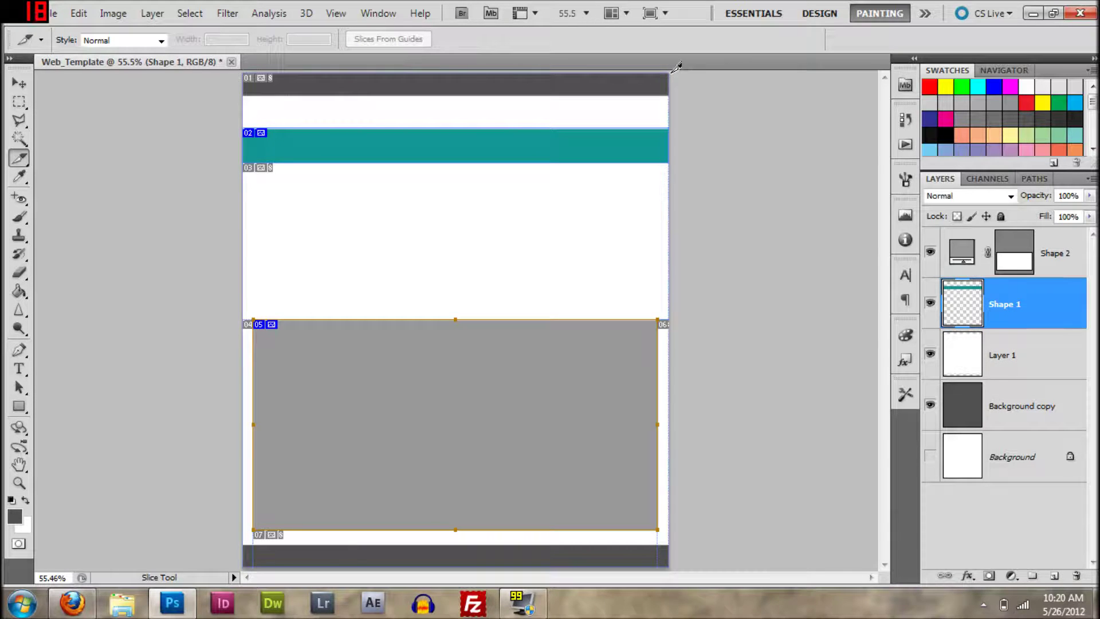
{"action": "left_click_drag", "start_coordinate": [676, 68], "coordinate": [668, 89]}
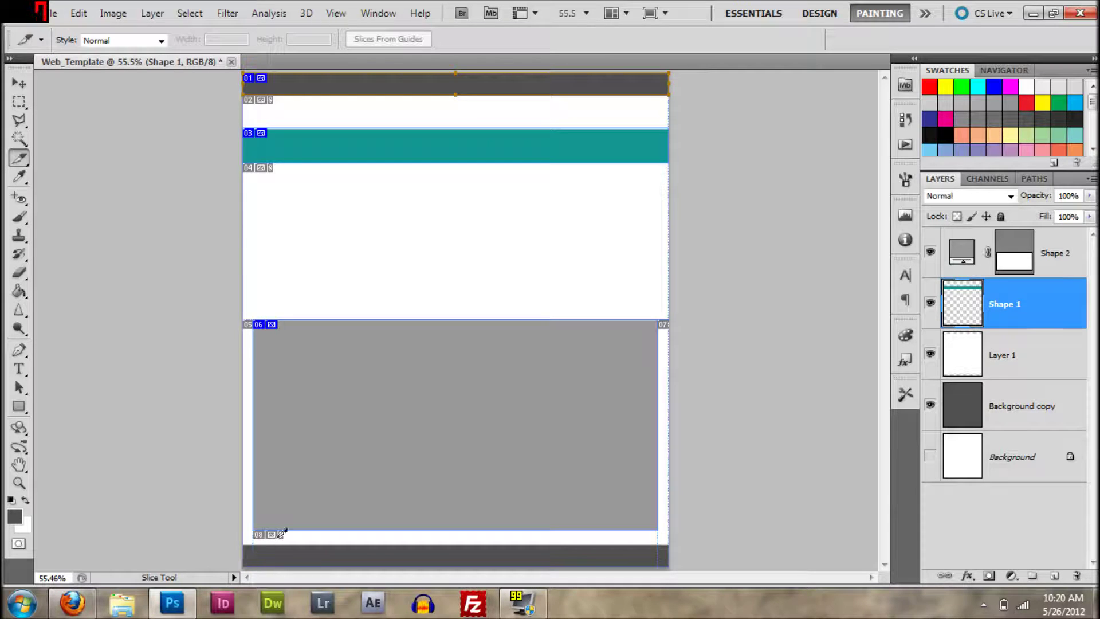
{"action": "left_click", "coordinate": [664, 548]}
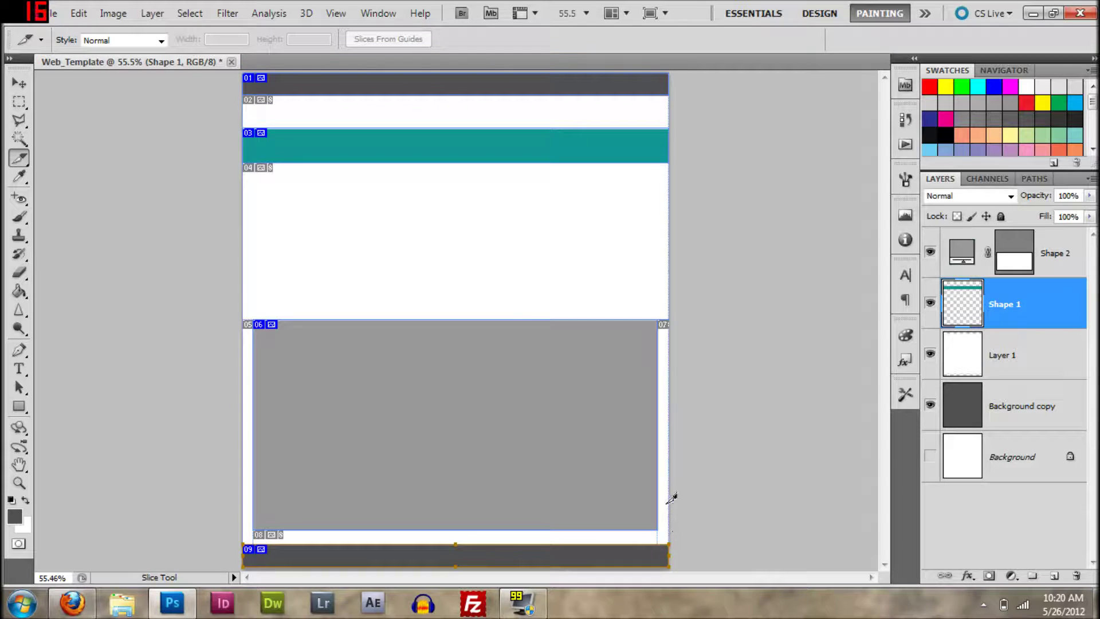
Set the slice type of the large white area between the teal bar and the gray box to No Image.
{"action": "left_click", "coordinate": [19, 160]}
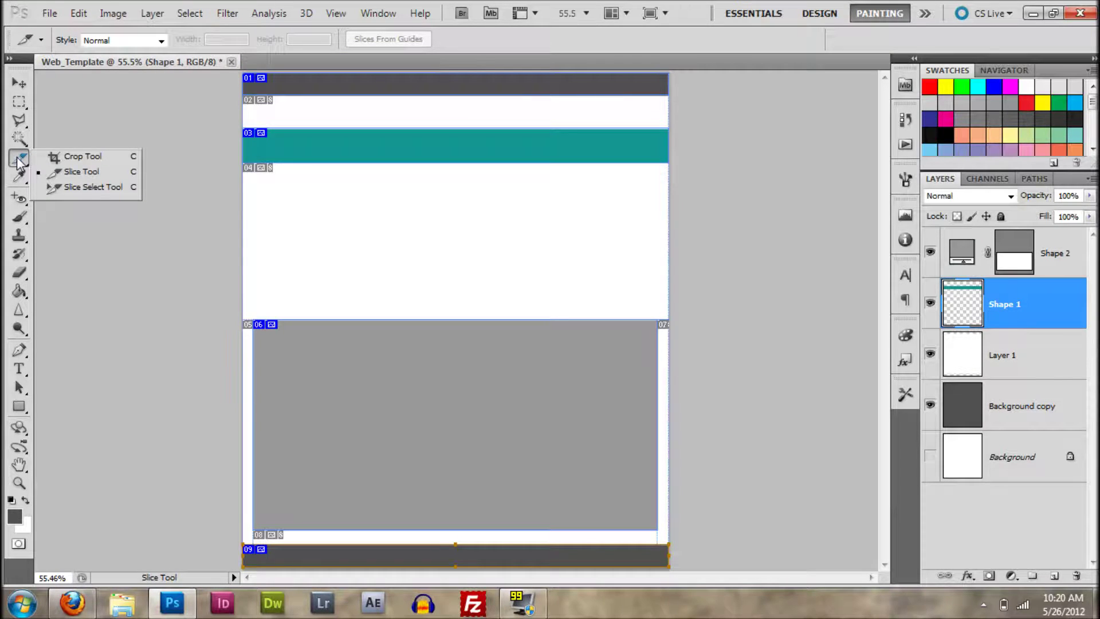
{"action": "left_click", "coordinate": [80, 188]}
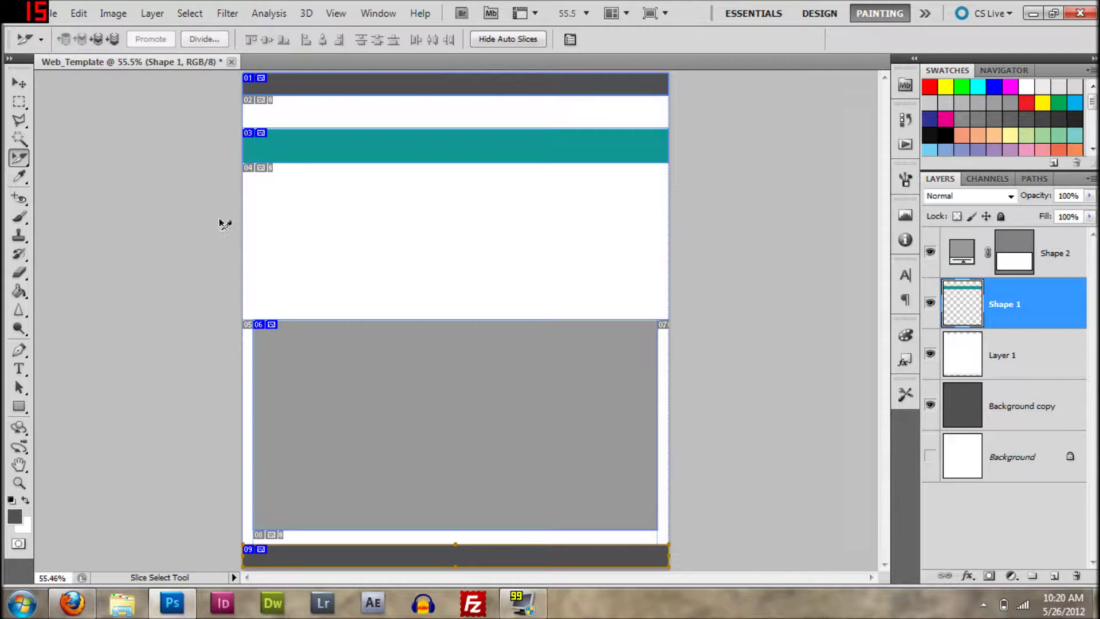
{"action": "double_click", "coordinate": [443, 241]}
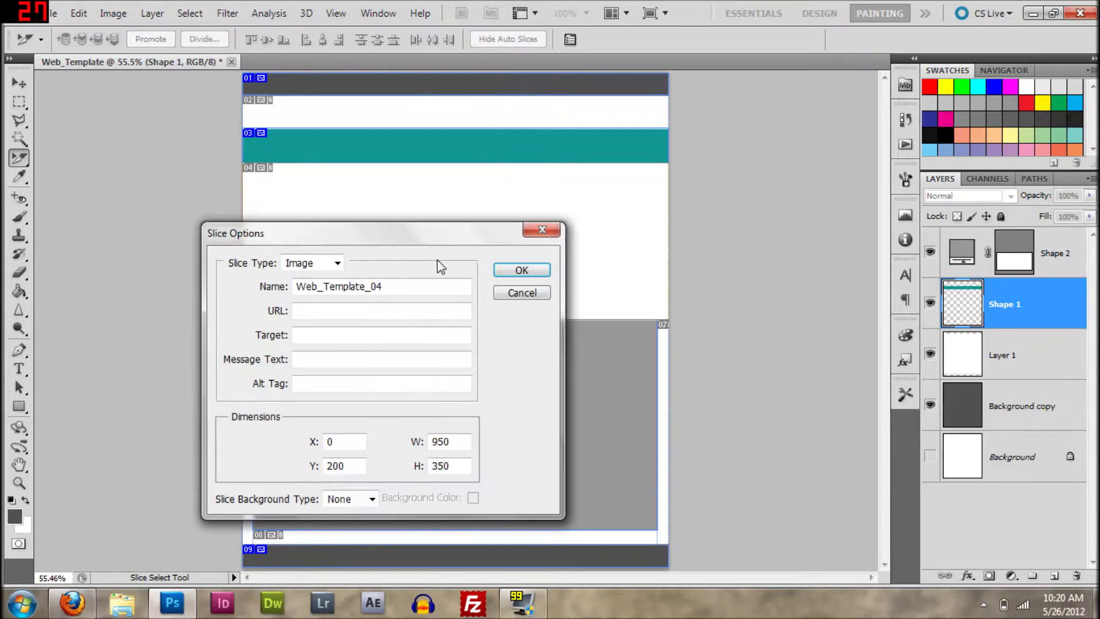
{"action": "left_click", "coordinate": [334, 265]}
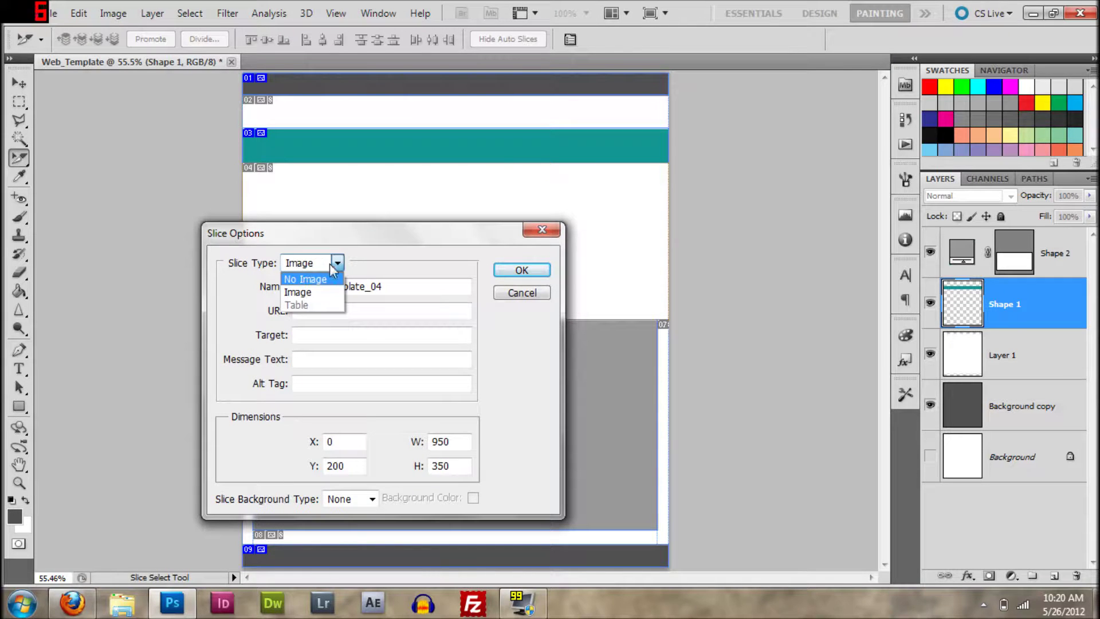
{"action": "left_click", "coordinate": [303, 276]}
{"action": "left_click", "coordinate": [520, 270]}
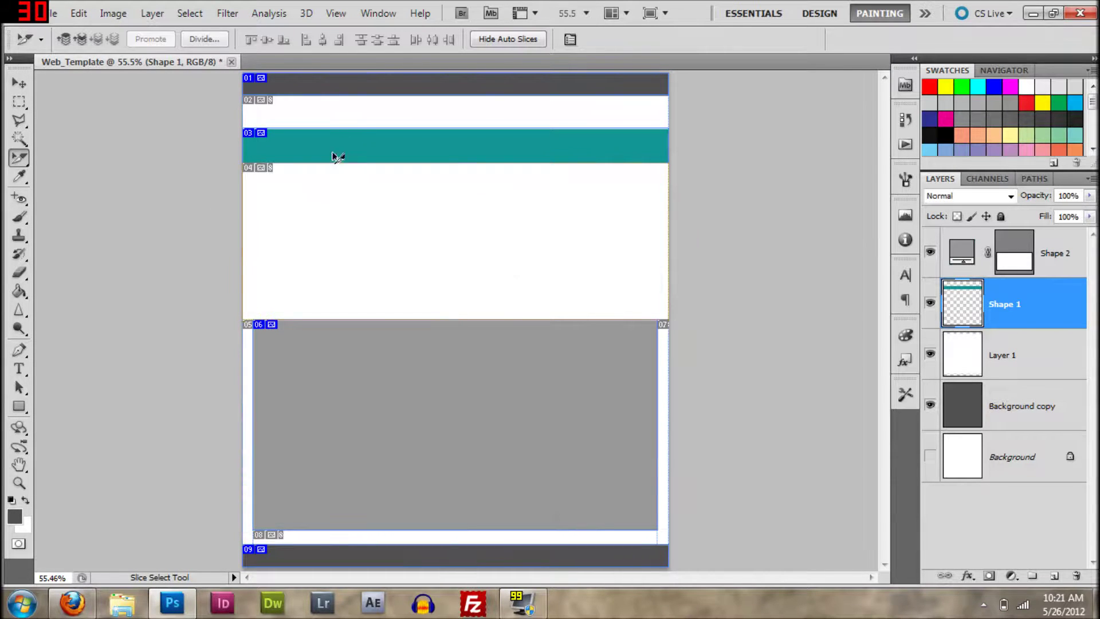
Set the teal navigation bar's slice type to No Image.
{"action": "double_click", "coordinate": [364, 147]}
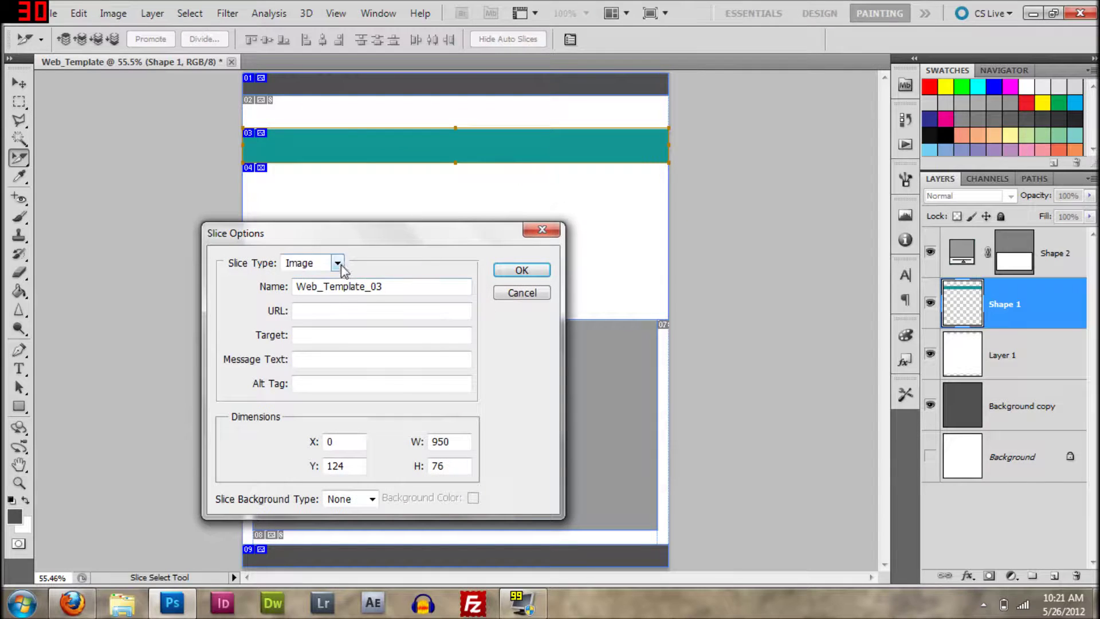
{"action": "left_click", "coordinate": [339, 264]}
{"action": "left_click", "coordinate": [319, 279]}
{"action": "left_click", "coordinate": [536, 270]}
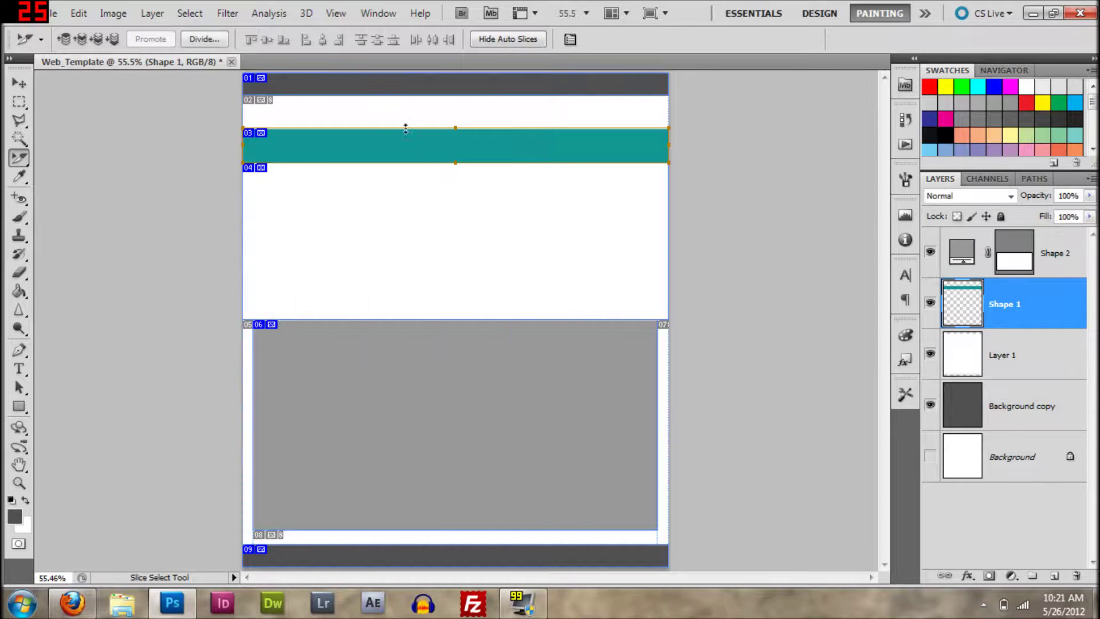
Set the slice type of the white strip above the teal bar to No Image.
{"action": "double_click", "coordinate": [392, 118]}
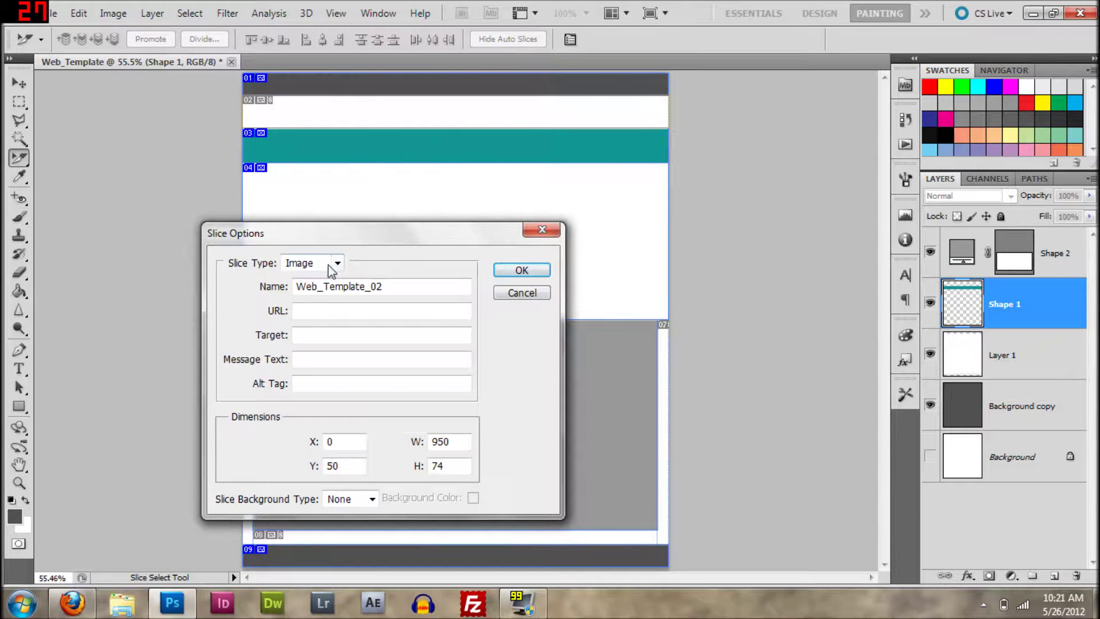
{"action": "left_click", "coordinate": [338, 263]}
{"action": "left_click", "coordinate": [324, 280]}
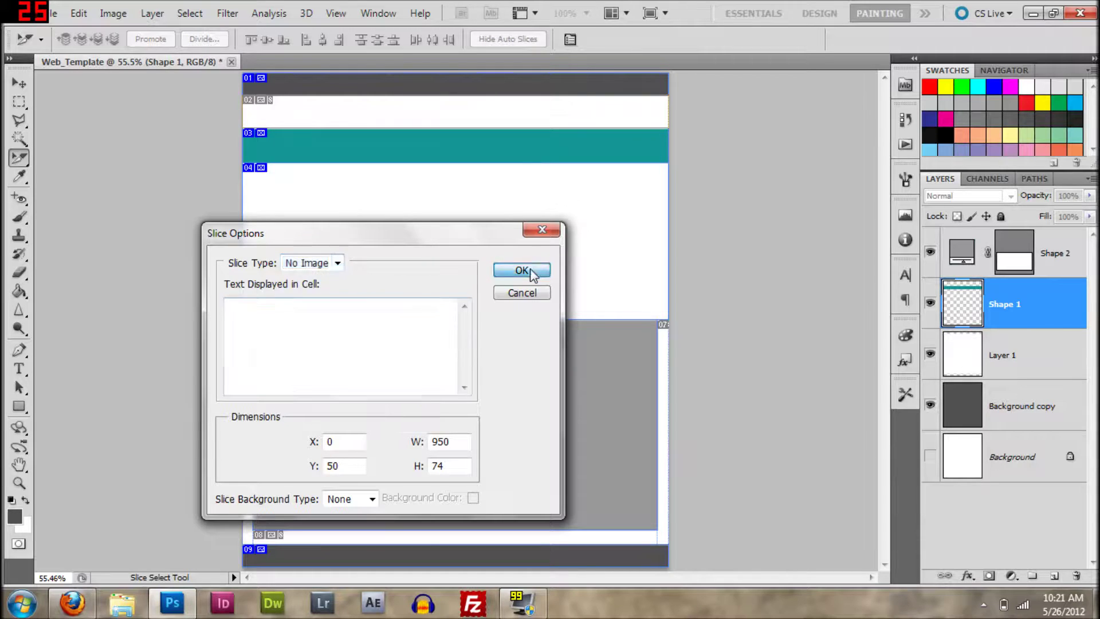
{"action": "left_click", "coordinate": [521, 271]}
Set the upper dark gray strip's slice type to No Image.
{"action": "double_click", "coordinate": [435, 86]}
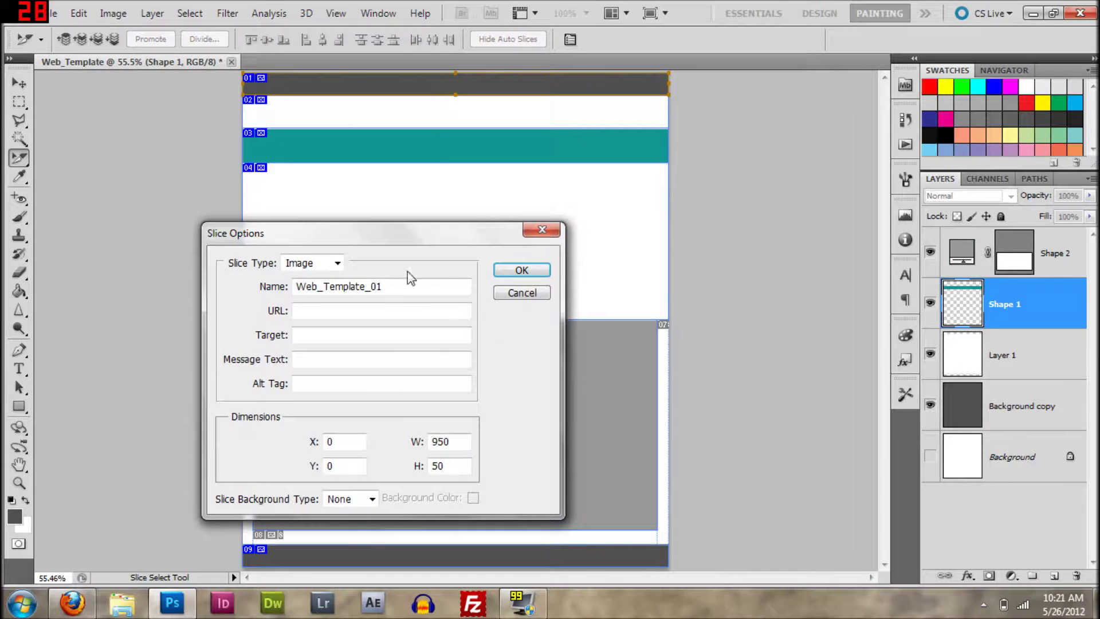
{"action": "left_click", "coordinate": [338, 265]}
{"action": "left_click", "coordinate": [320, 278]}
{"action": "left_click", "coordinate": [518, 270]}
Set the slice type of the narrow white margin left of the gray box to No Image.
{"action": "double_click", "coordinate": [250, 356]}
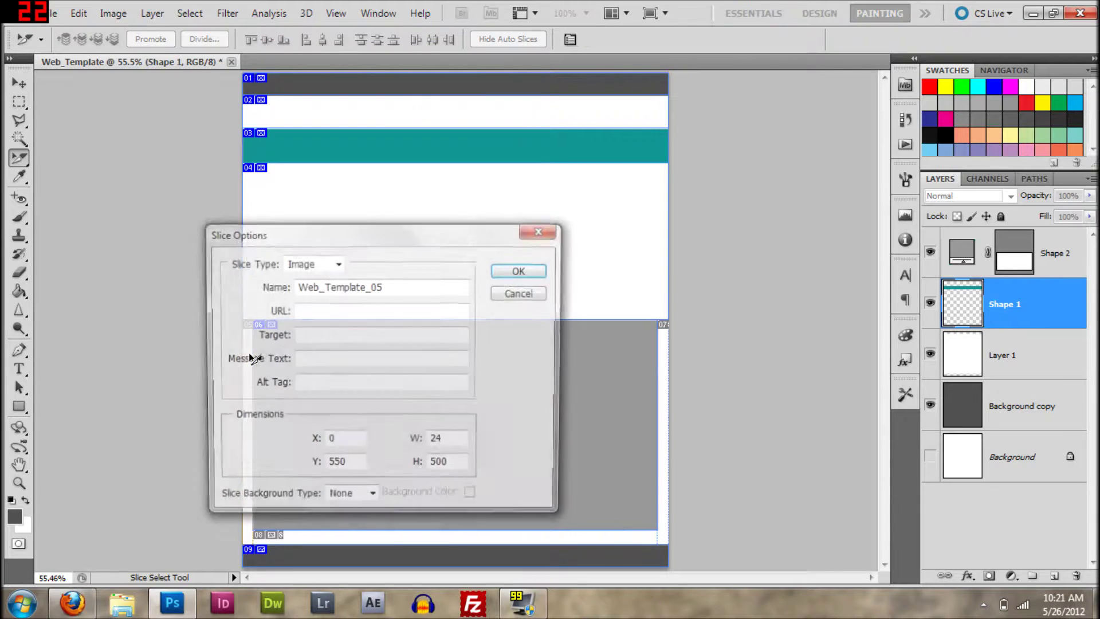
{"action": "left_click", "coordinate": [333, 264]}
{"action": "left_click", "coordinate": [320, 279]}
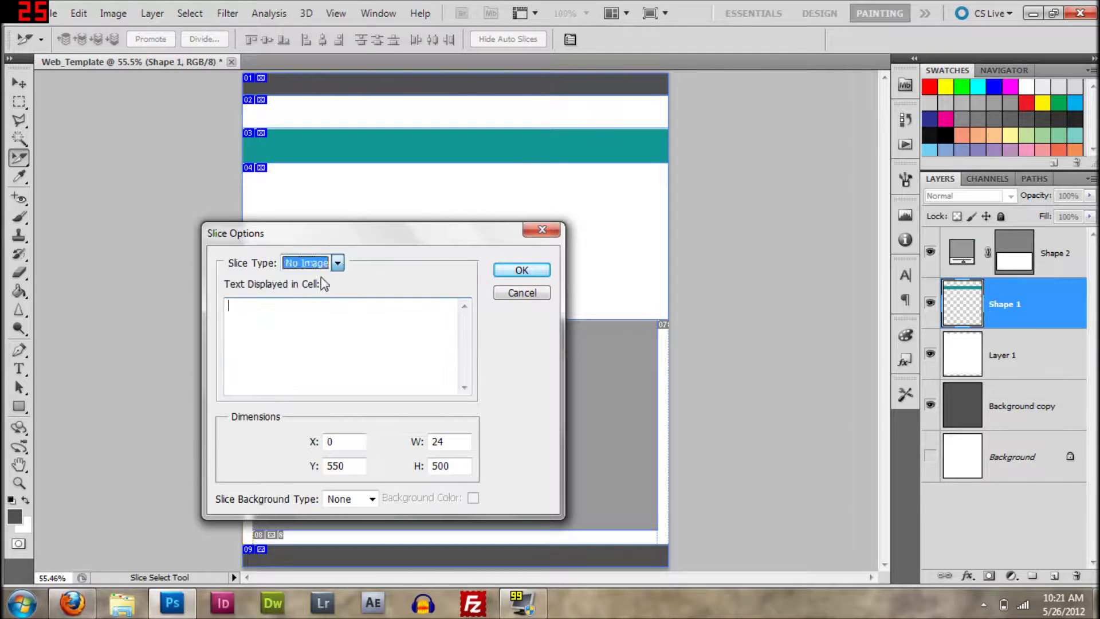
{"action": "left_click", "coordinate": [520, 270]}
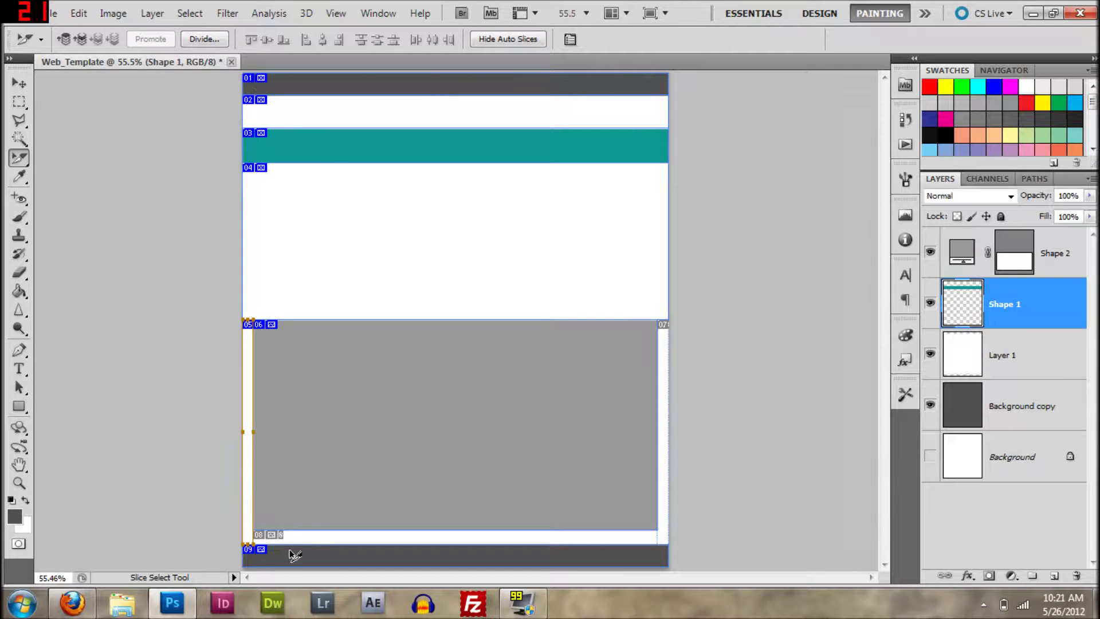
Set the slice type of the thin white strip directly beneath the gray box to No Image.
{"action": "left_click", "coordinate": [299, 539]}
{"action": "double_click", "coordinate": [299, 540]}
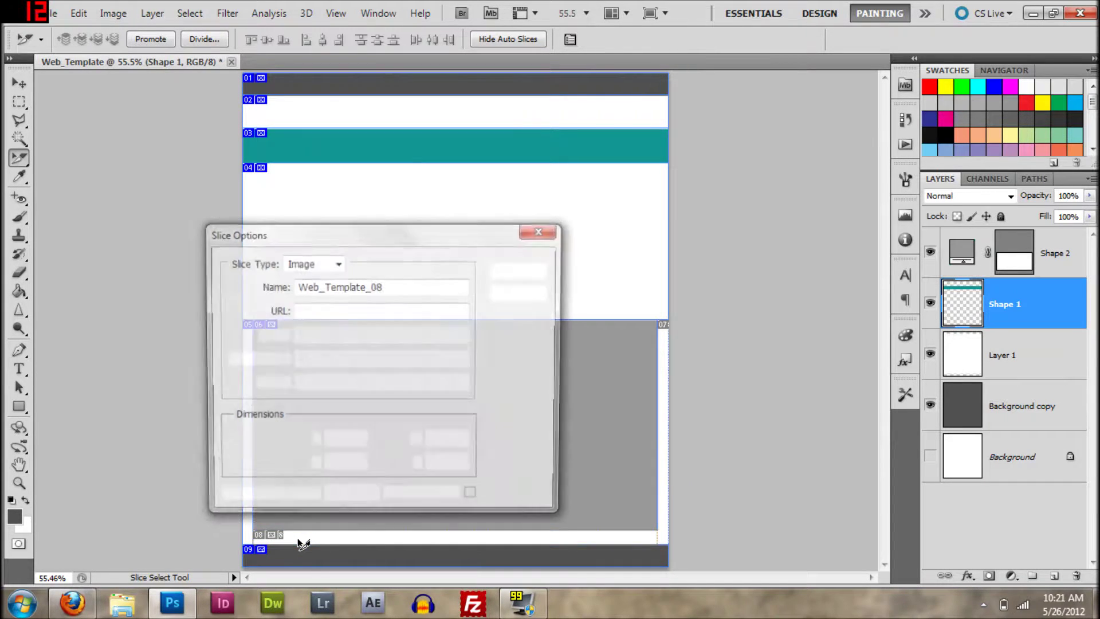
{"action": "left_click", "coordinate": [338, 265]}
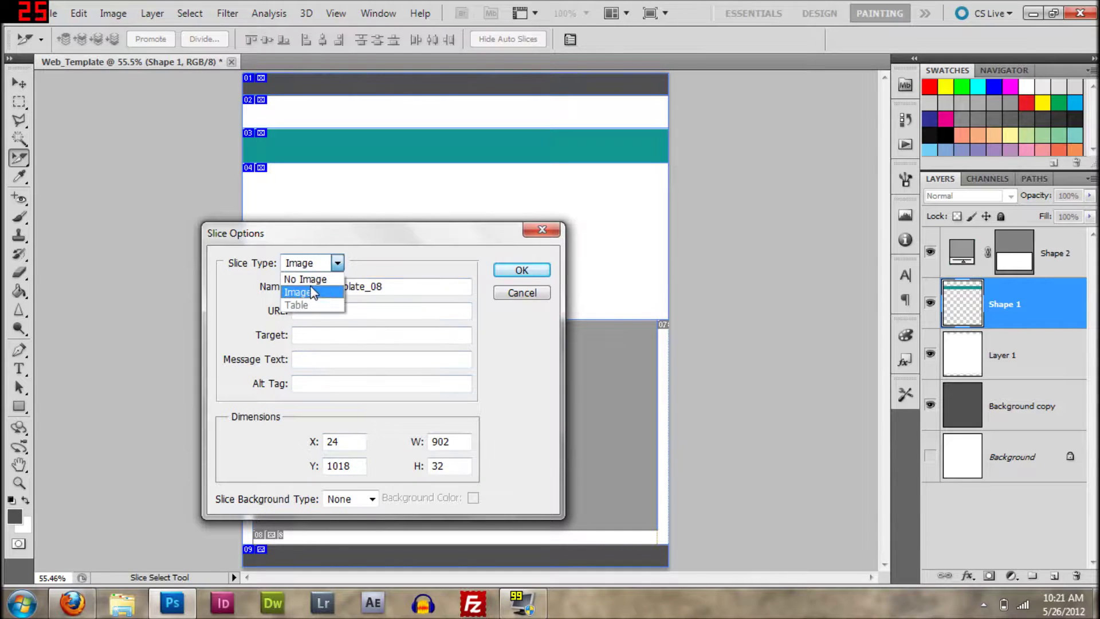
{"action": "left_click", "coordinate": [312, 296]}
{"action": "key", "text": "Tab"}
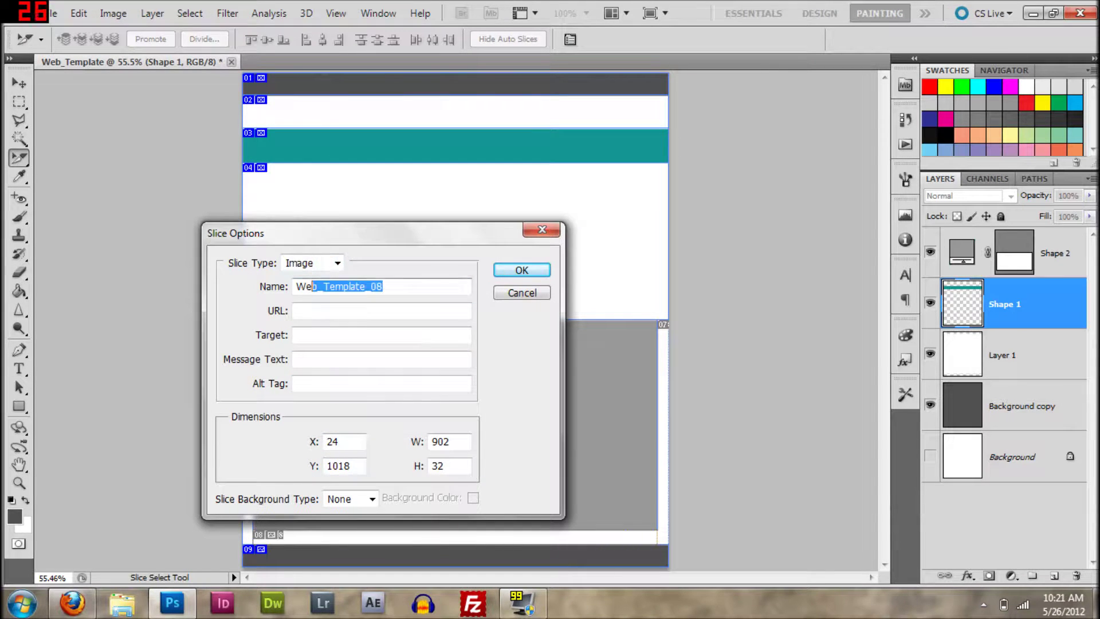
{"action": "key", "text": "End"}
{"action": "left_click", "coordinate": [338, 264]}
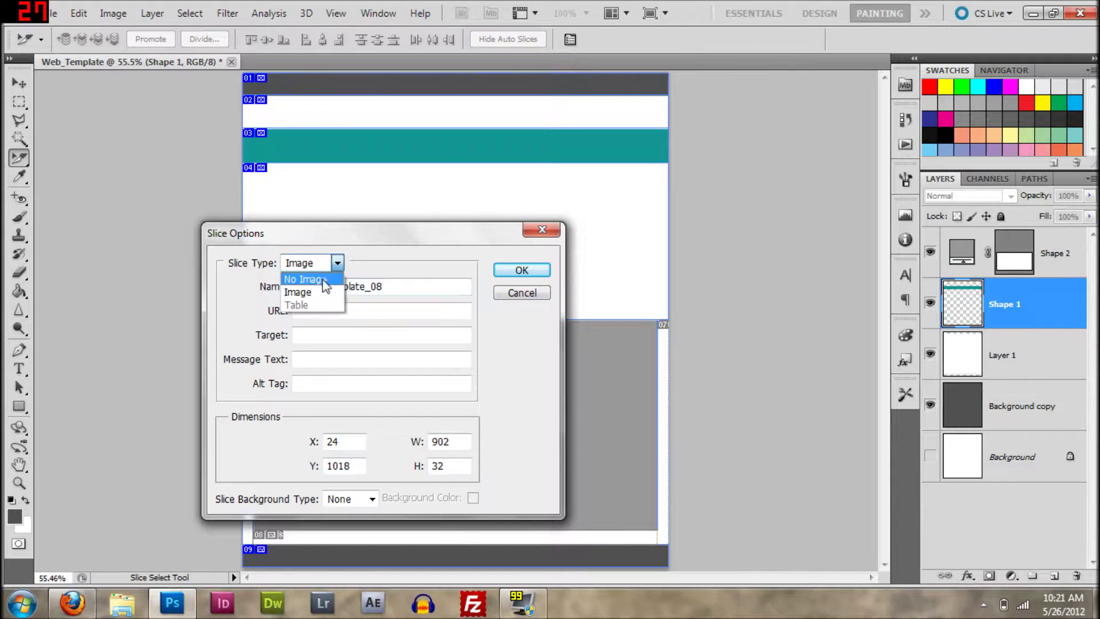
{"action": "left_click", "coordinate": [335, 278]}
{"action": "left_click", "coordinate": [521, 270]}
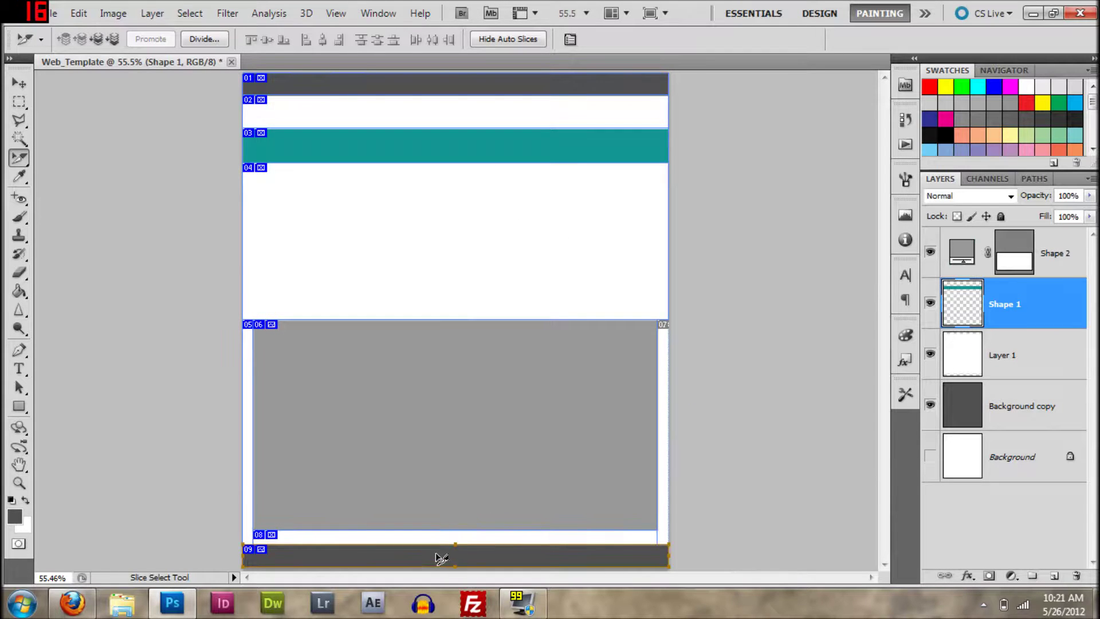
Set the slice type of the narrow white margin right of the gray box to No Image.
{"action": "double_click", "coordinate": [666, 518]}
{"action": "left_click", "coordinate": [342, 265]}
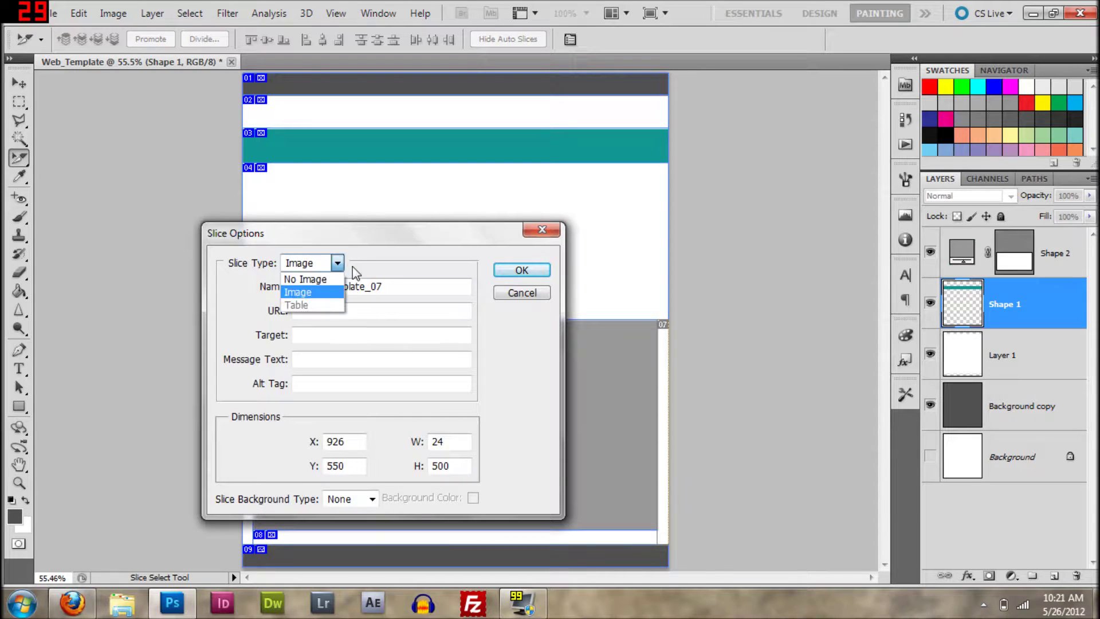
{"action": "left_click", "coordinate": [330, 278]}
{"action": "left_click", "coordinate": [521, 270]}
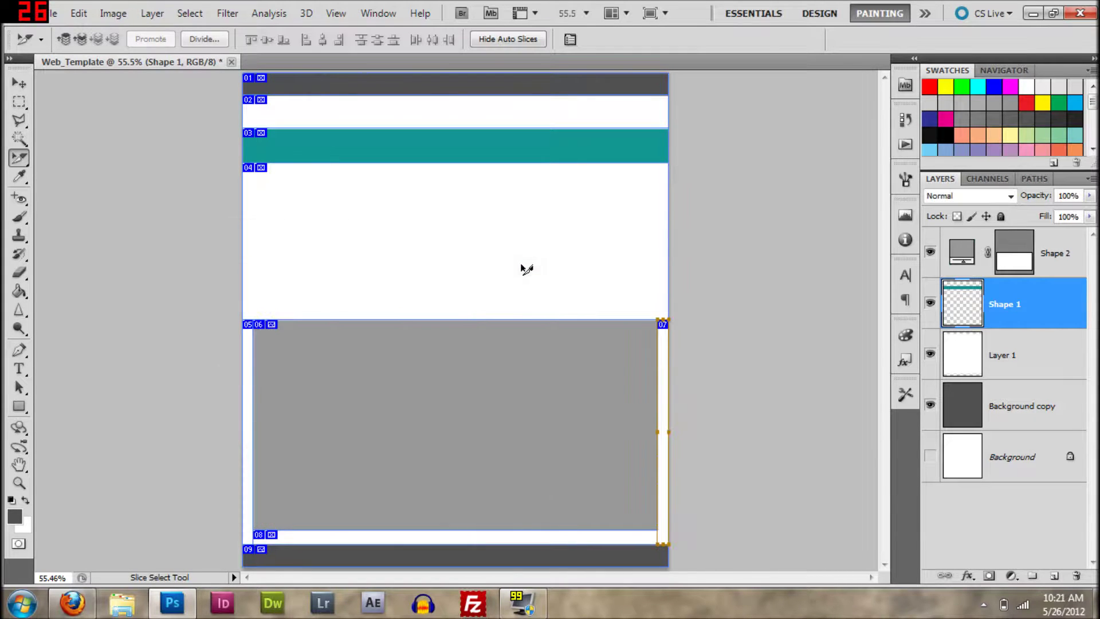
Set the lower dark gray strip's slice type to No Image.
{"action": "left_click", "coordinate": [492, 556]}
{"action": "double_click", "coordinate": [493, 557]}
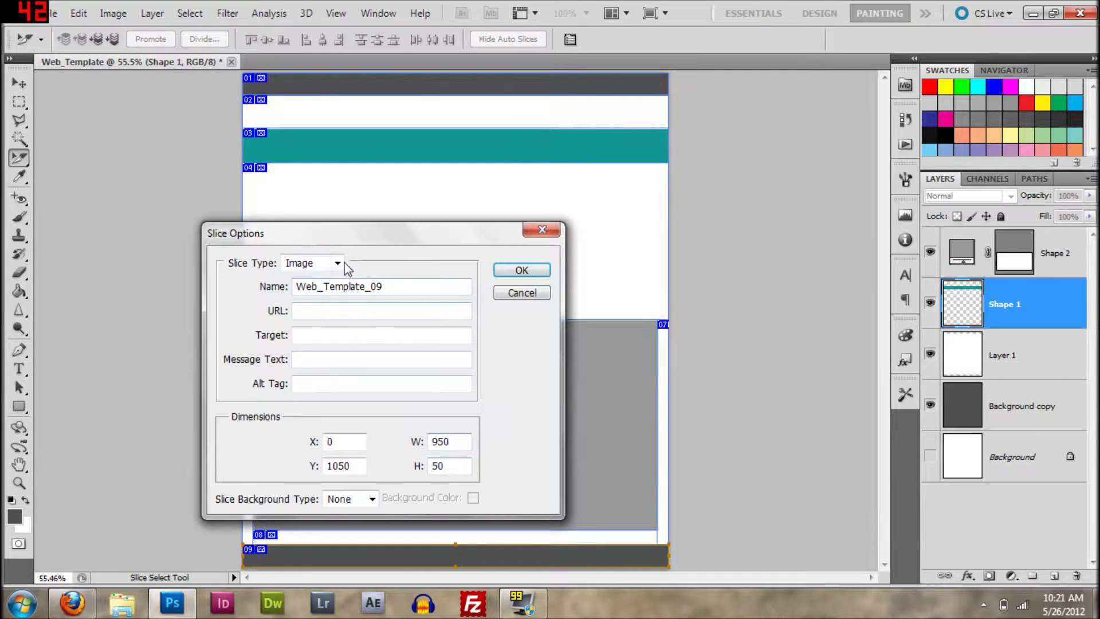
{"action": "left_click", "coordinate": [337, 262]}
{"action": "left_click", "coordinate": [334, 280]}
{"action": "left_click", "coordinate": [510, 272]}
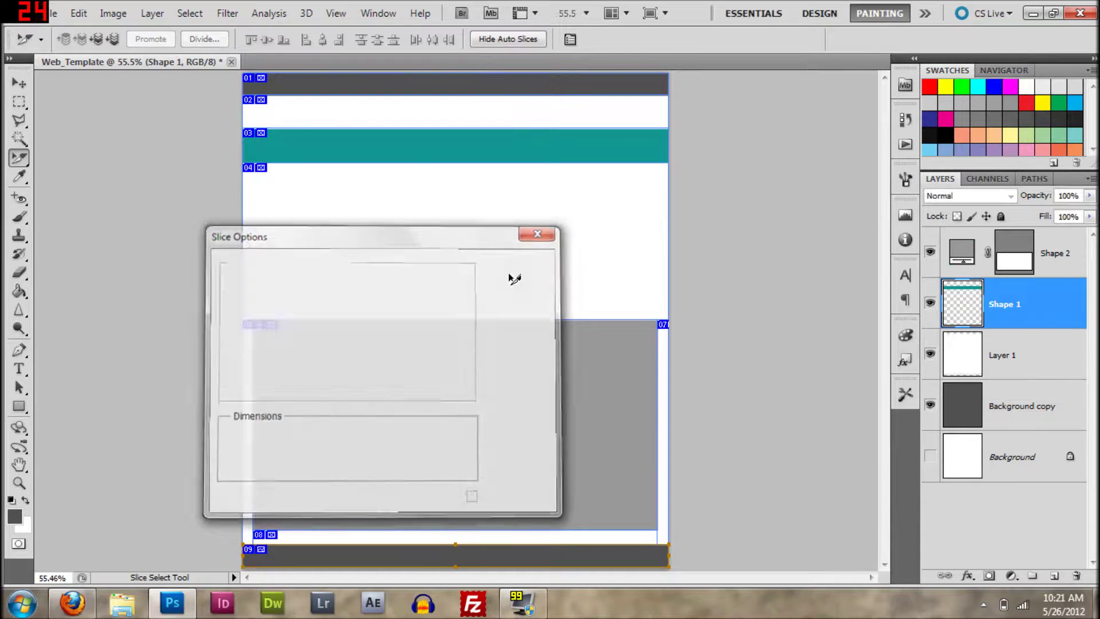
Check the slices one by one, reviewing the slice options of both side margins, the lower dark strip and the white strip beneath the gray box.
{"action": "left_click", "coordinate": [497, 249]}
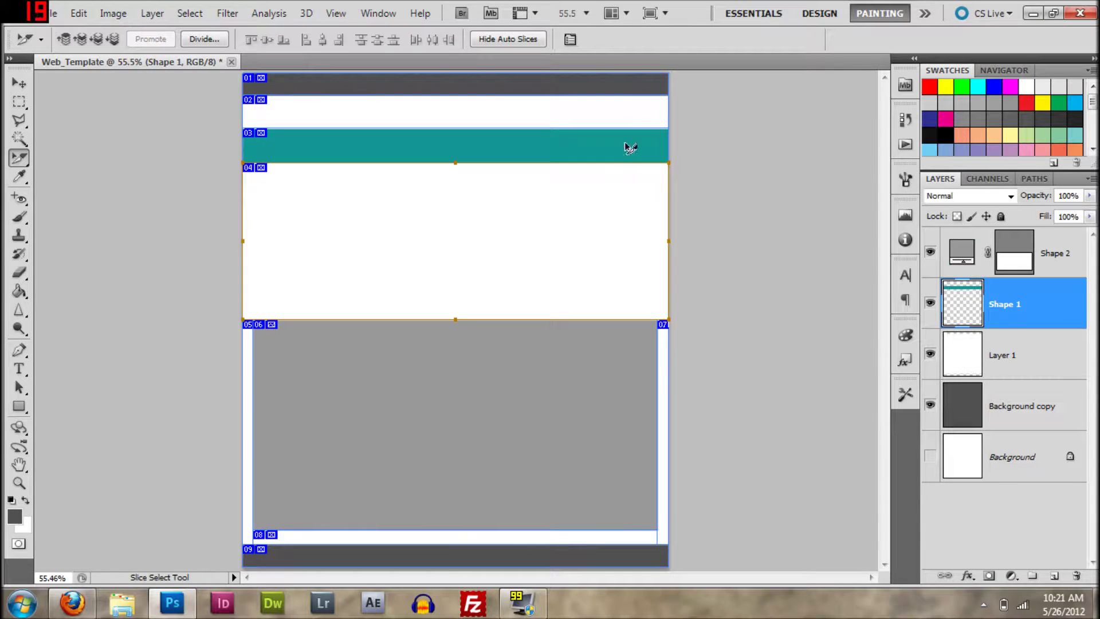
{"action": "left_click", "coordinate": [634, 110]}
{"action": "left_click", "coordinate": [413, 219]}
{"action": "left_click", "coordinate": [250, 350]}
{"action": "left_click", "coordinate": [668, 403]}
{"action": "double_click", "coordinate": [666, 400]}
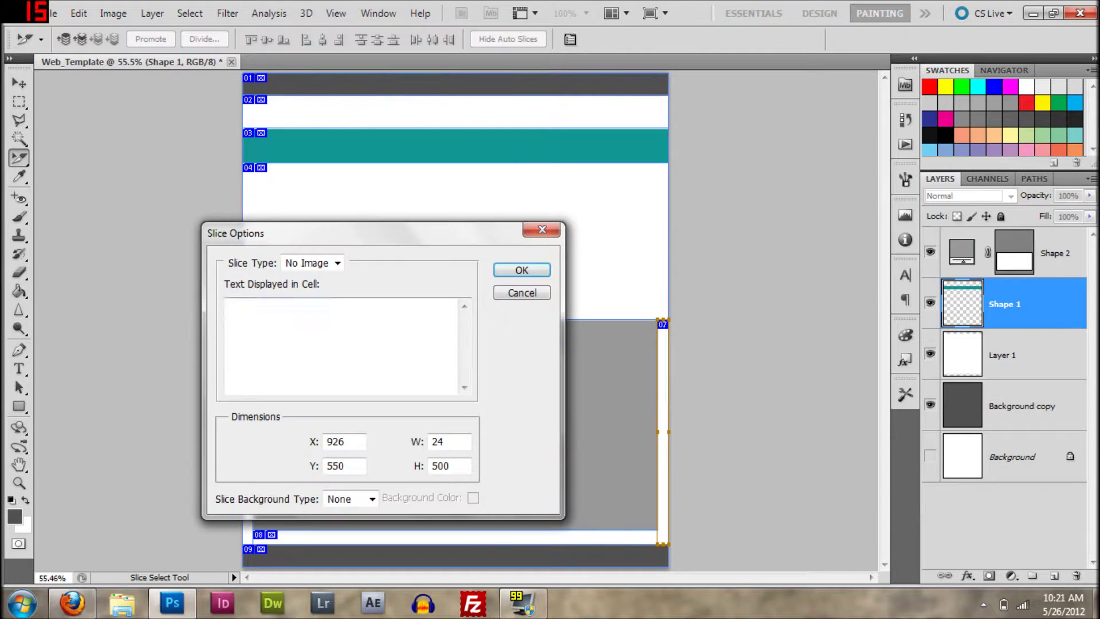
{"action": "left_click", "coordinate": [504, 270]}
{"action": "left_click", "coordinate": [245, 429]}
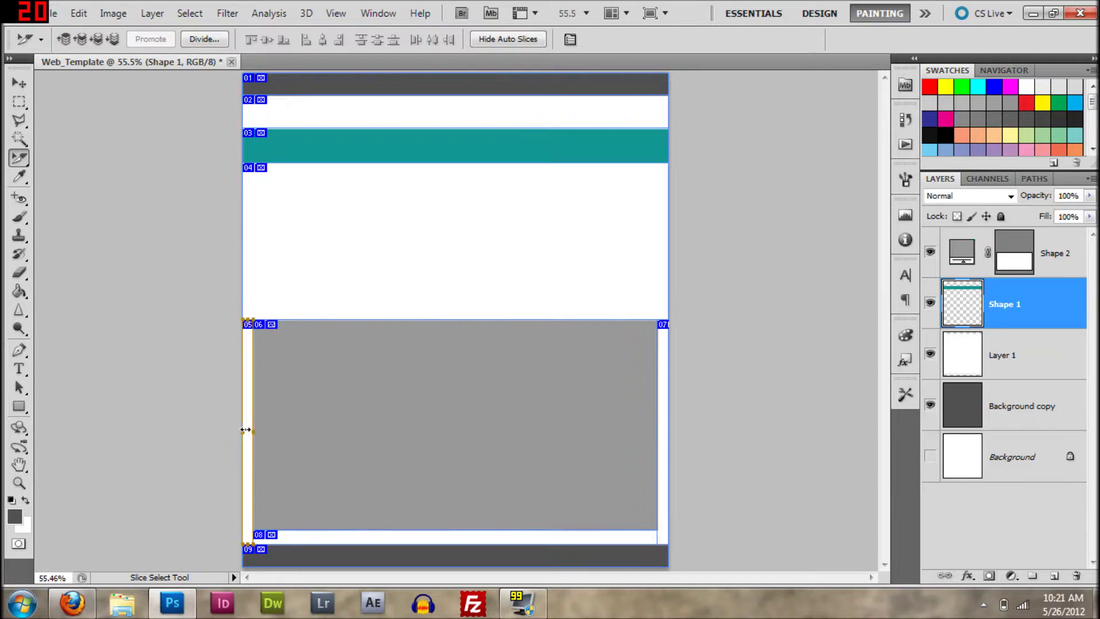
{"action": "double_click", "coordinate": [245, 430]}
{"action": "left_click", "coordinate": [508, 271]}
{"action": "double_click", "coordinate": [360, 566]}
{"action": "left_click", "coordinate": [515, 270]}
{"action": "left_click", "coordinate": [503, 539]}
{"action": "double_click", "coordinate": [503, 539]}
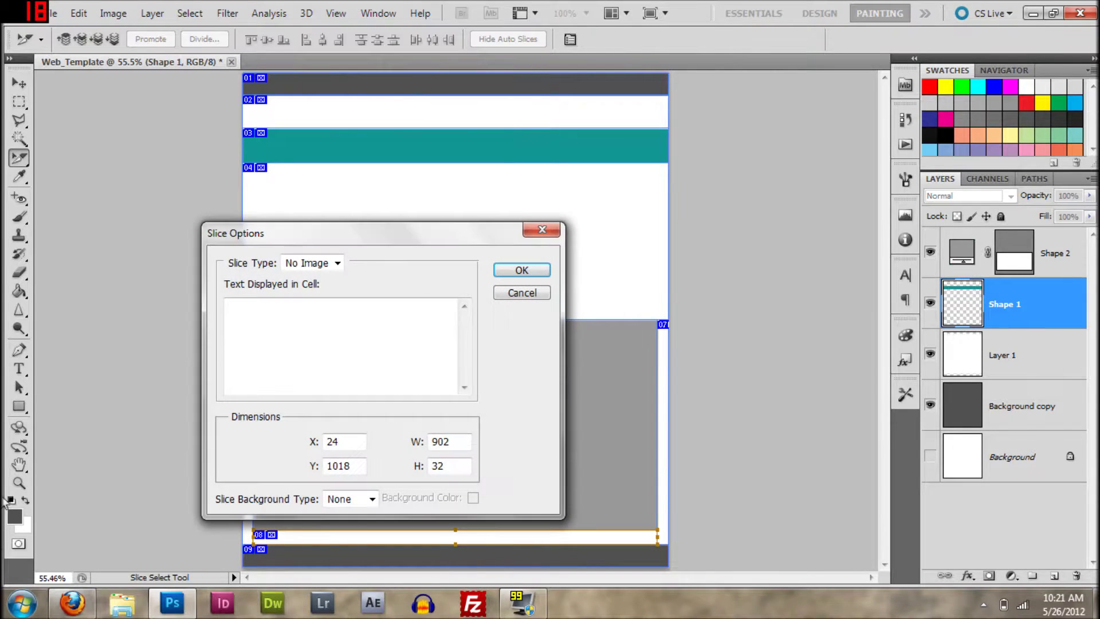
{"action": "left_click", "coordinate": [507, 271]}
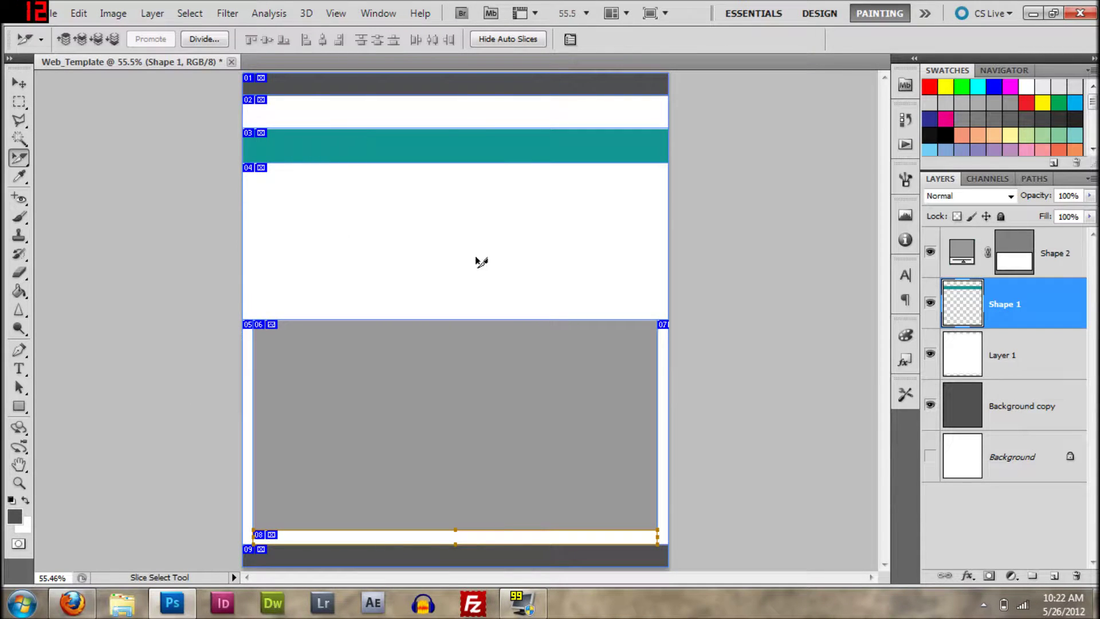
Save the document to the Desktop as Web_Template.psd in Photoshop format with layers kept.
{"action": "left_click", "coordinate": [46, 13]}
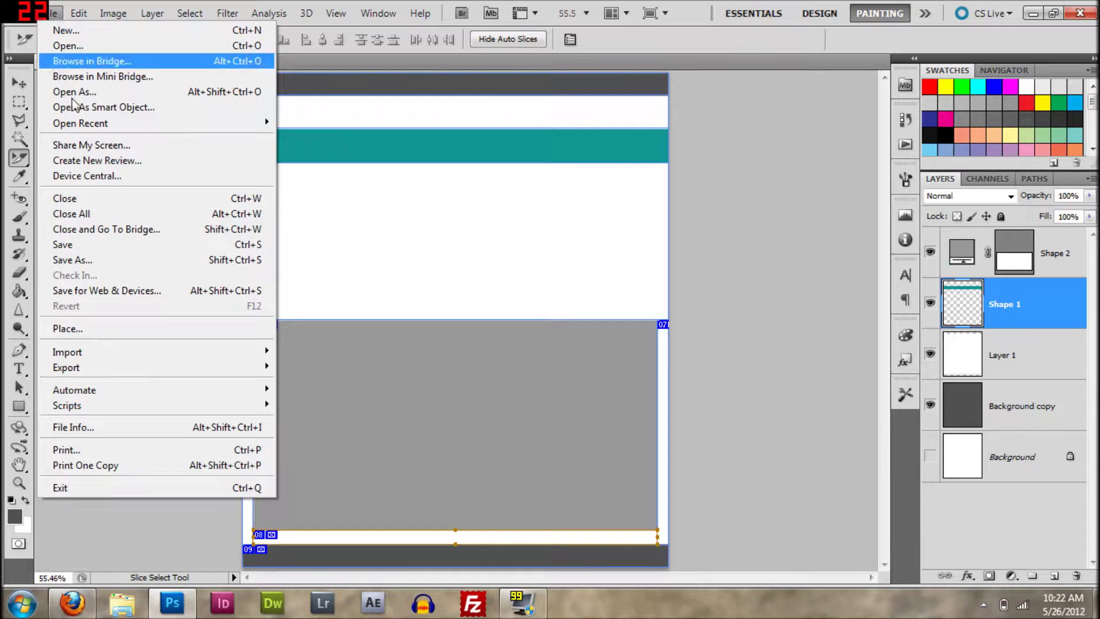
{"action": "left_click", "coordinate": [76, 246]}
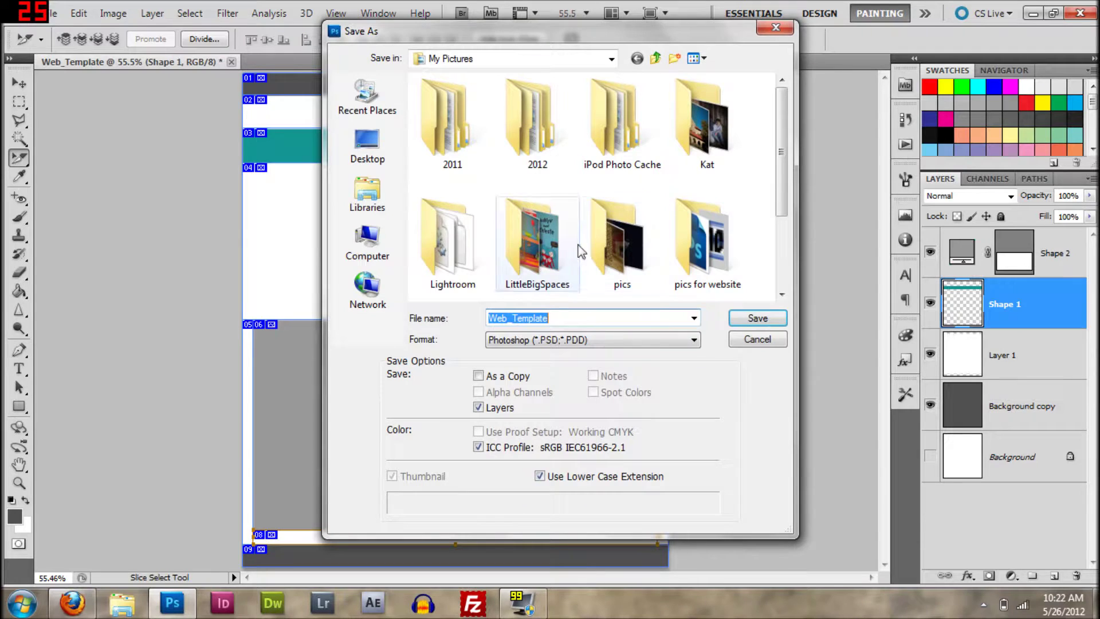
{"action": "left_click", "coordinate": [367, 146]}
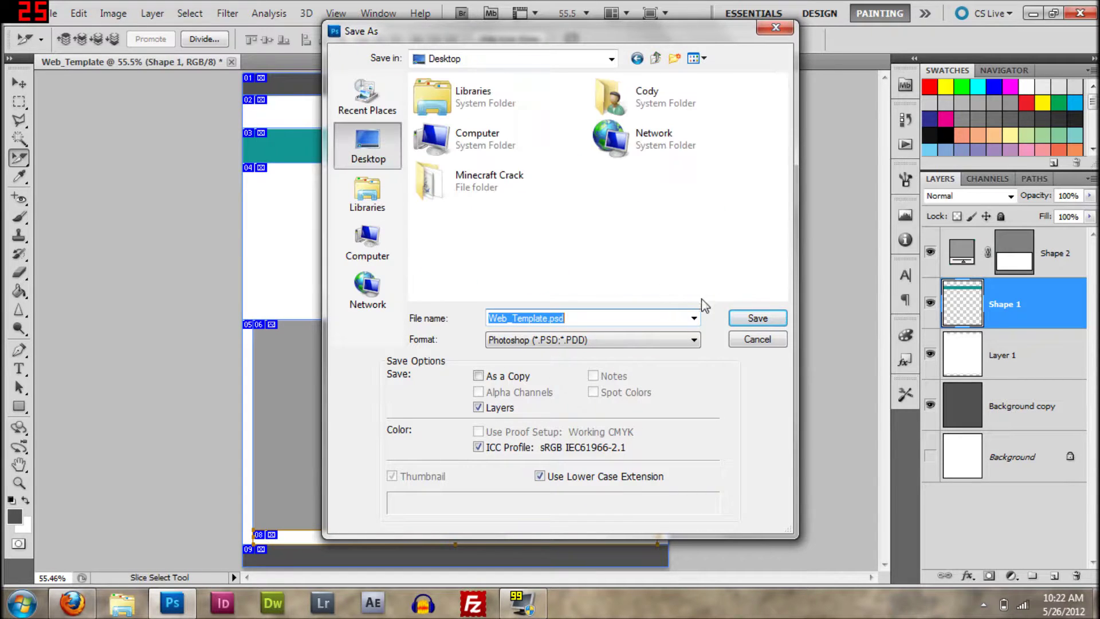
{"action": "left_click", "coordinate": [738, 321]}
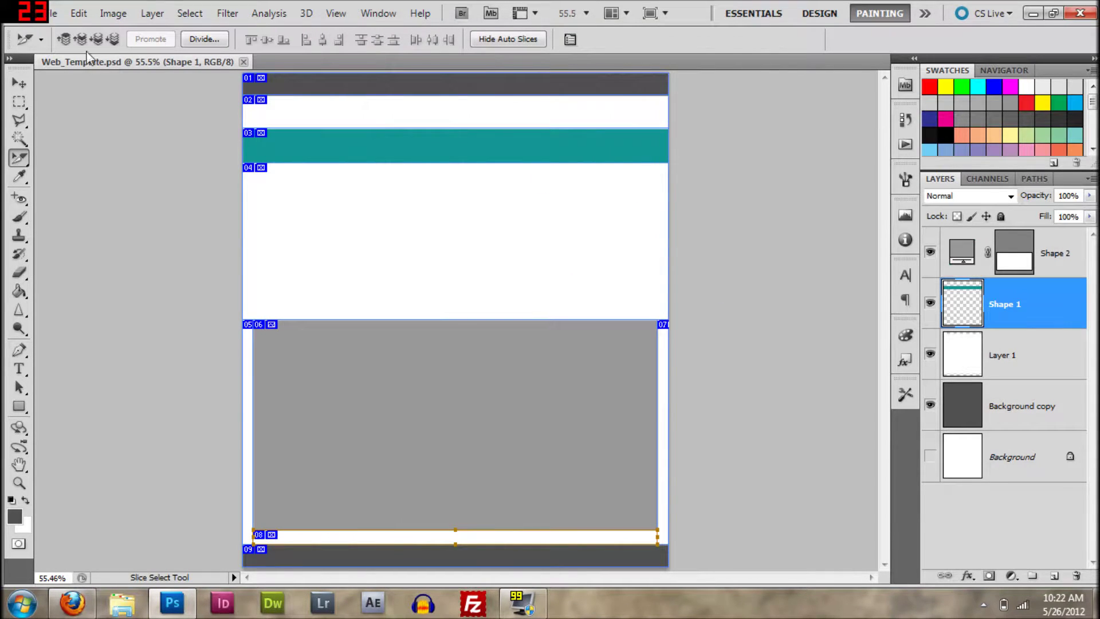
Open the template in Save for Web & Devices and select the large white slice below the teal bar, keeping GIF as the format.
{"action": "key", "text": "v"}
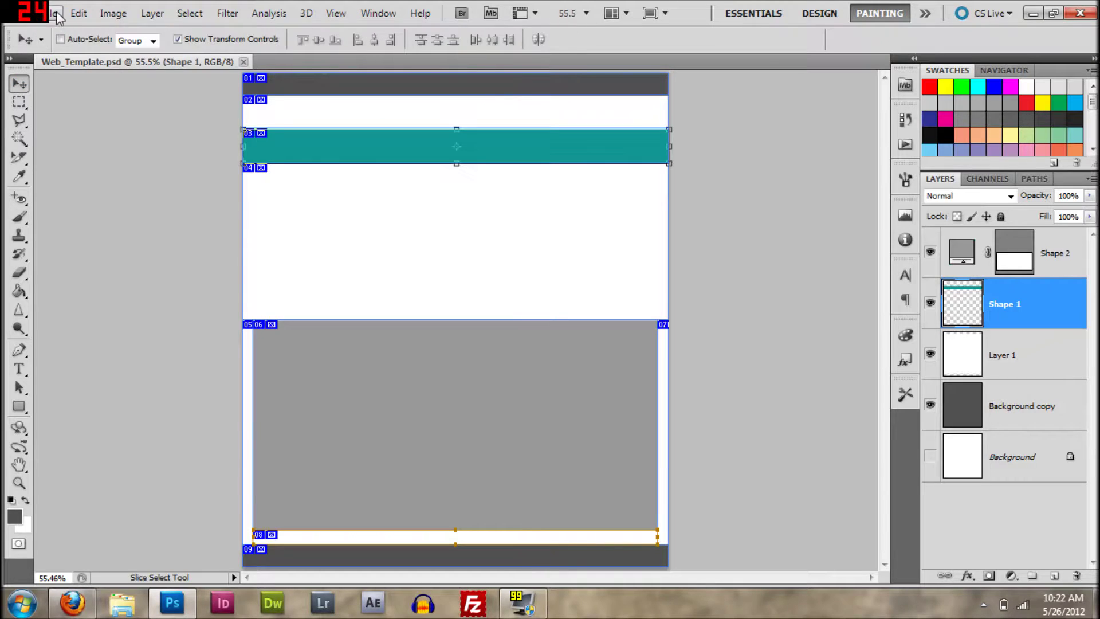
{"action": "left_click", "coordinate": [55, 13]}
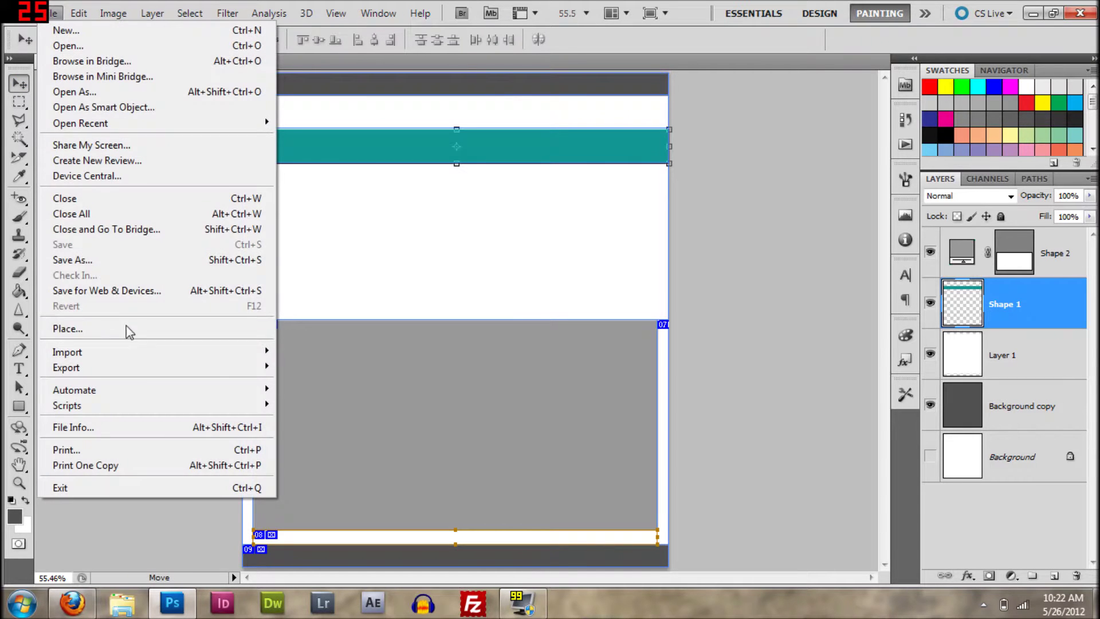
{"action": "left_click", "coordinate": [111, 292]}
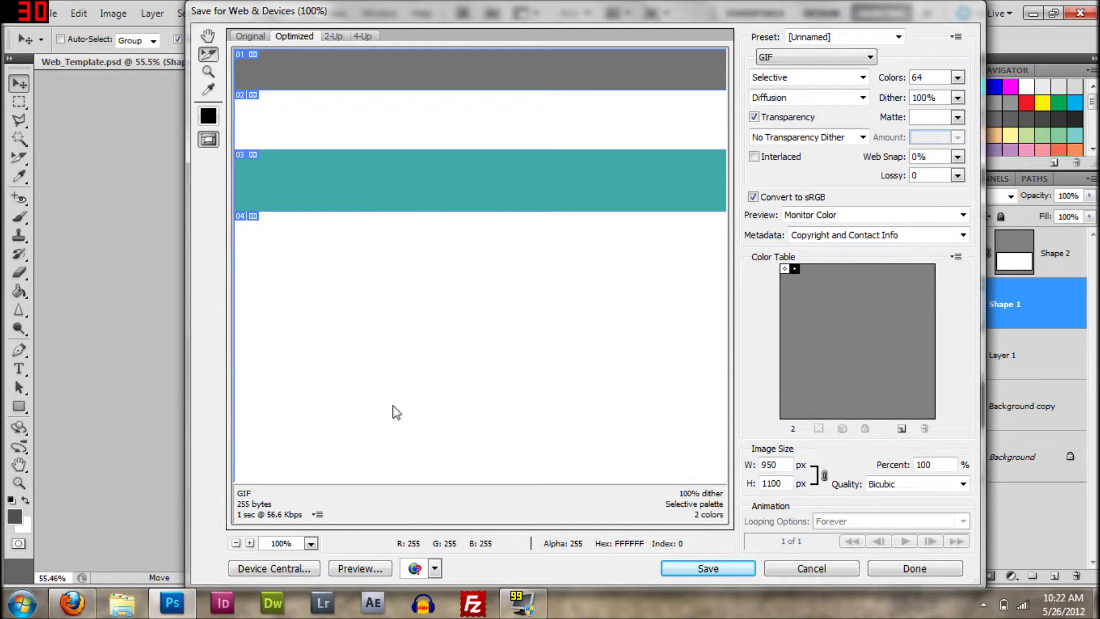
{"action": "left_click", "coordinate": [337, 172]}
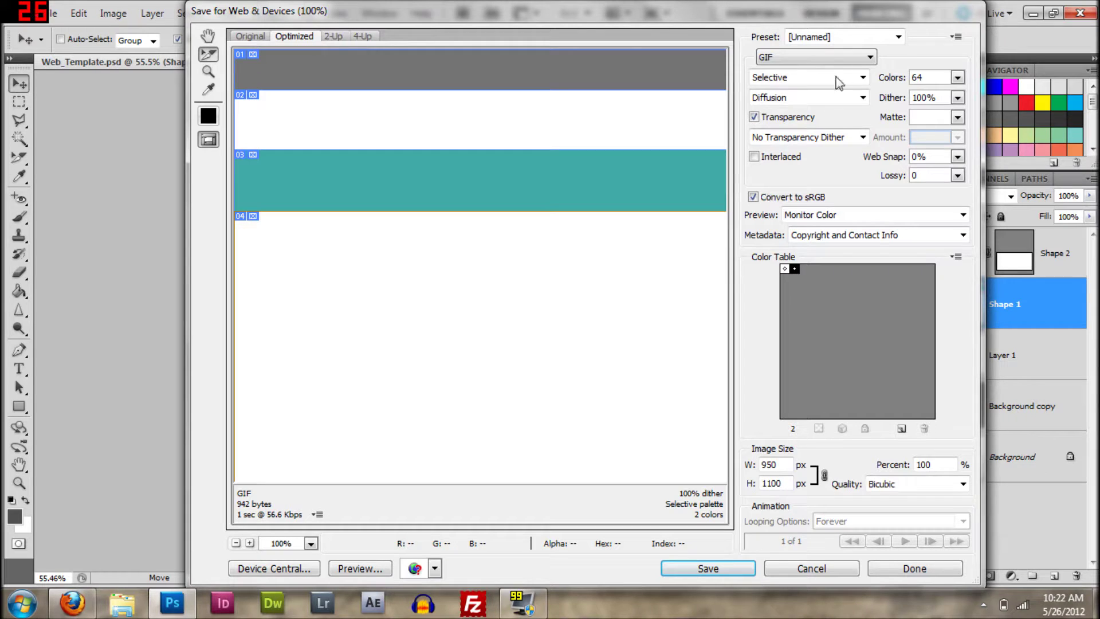
{"action": "left_click", "coordinate": [870, 58]}
{"action": "left_click", "coordinate": [872, 63]}
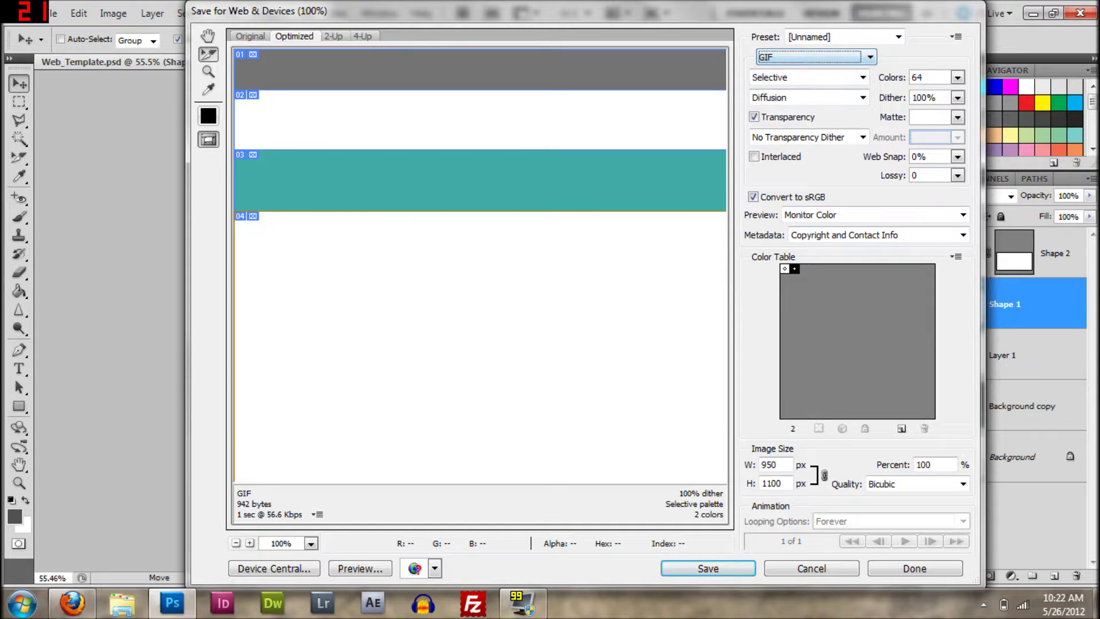
Start saving the optimized output of all slices with the format set to HTML and Images.
{"action": "left_click", "coordinate": [714, 568]}
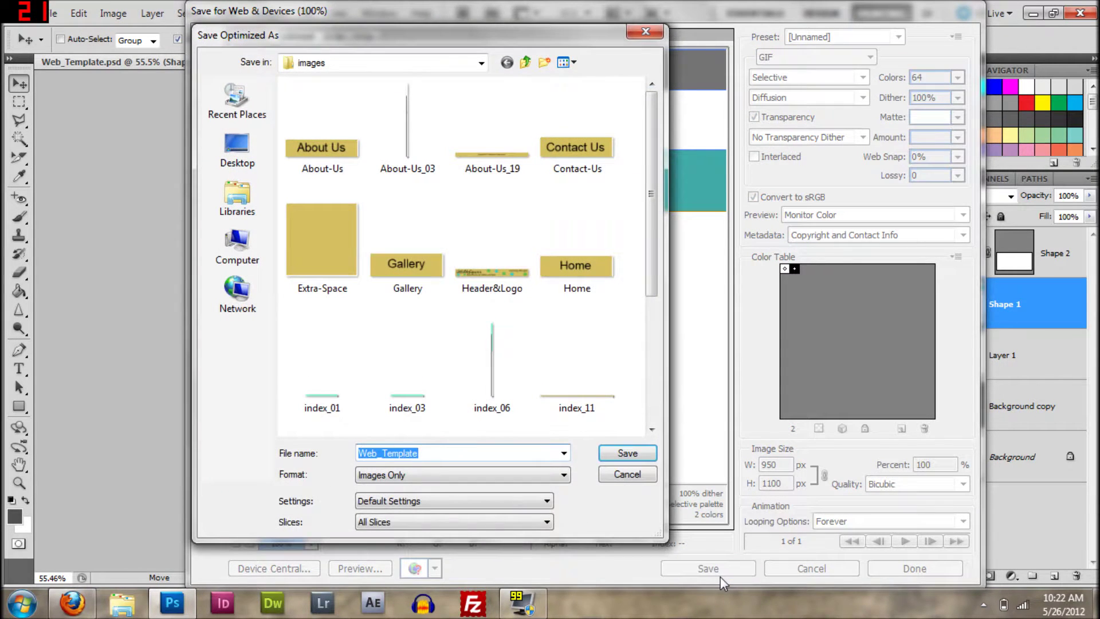
{"action": "left_click", "coordinate": [564, 475]}
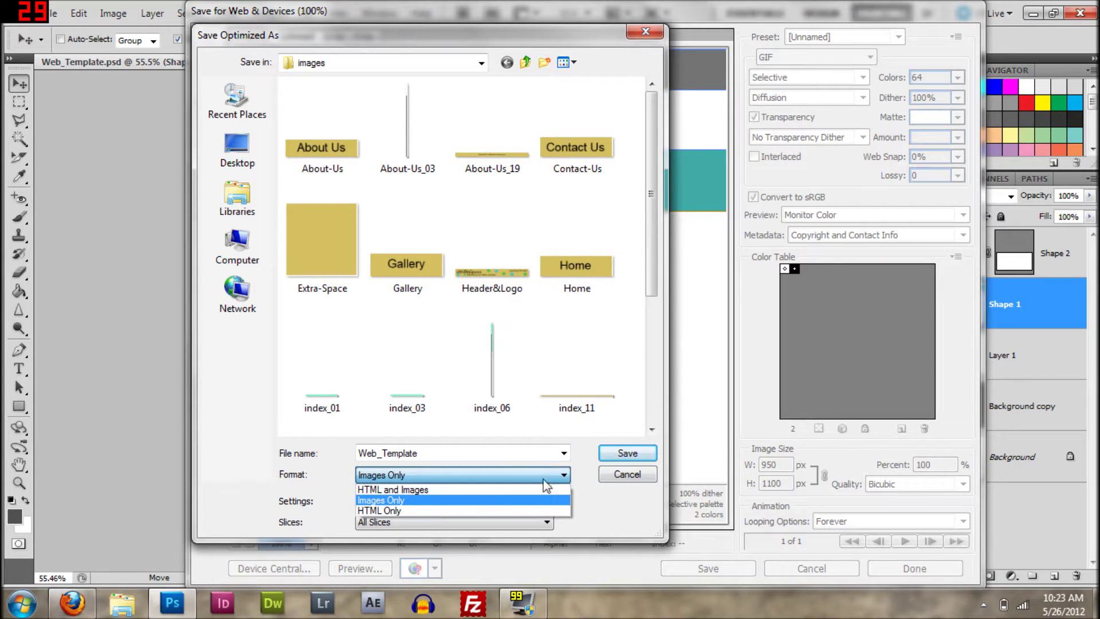
{"action": "left_click", "coordinate": [413, 491]}
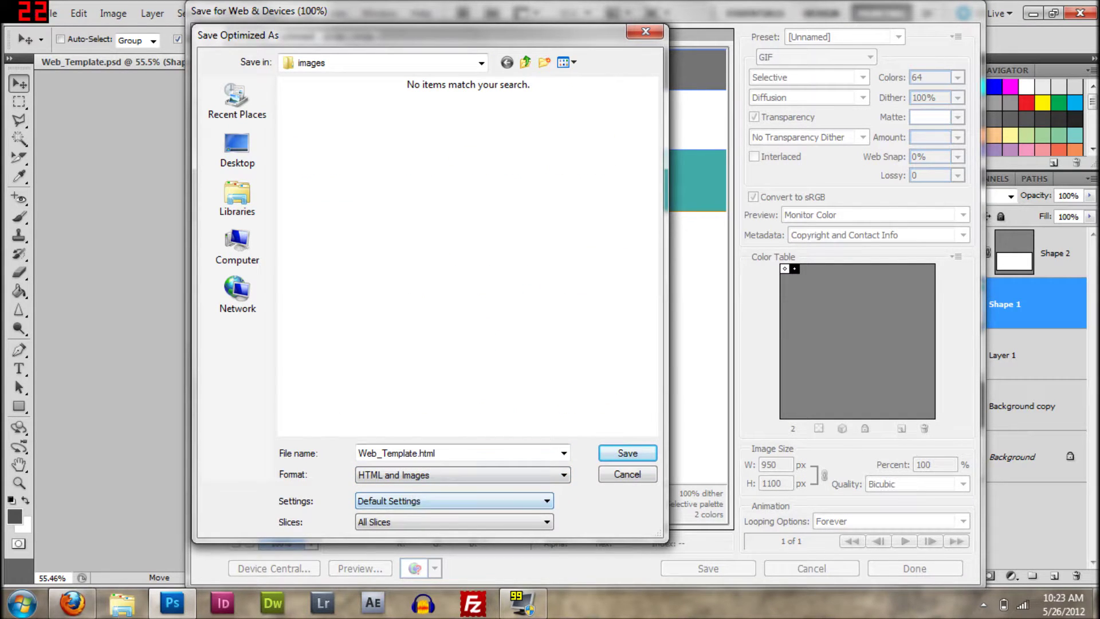
Name the exported web page index.html.
{"action": "left_click_drag", "start_coordinate": [436, 453], "coordinate": [354, 455]}
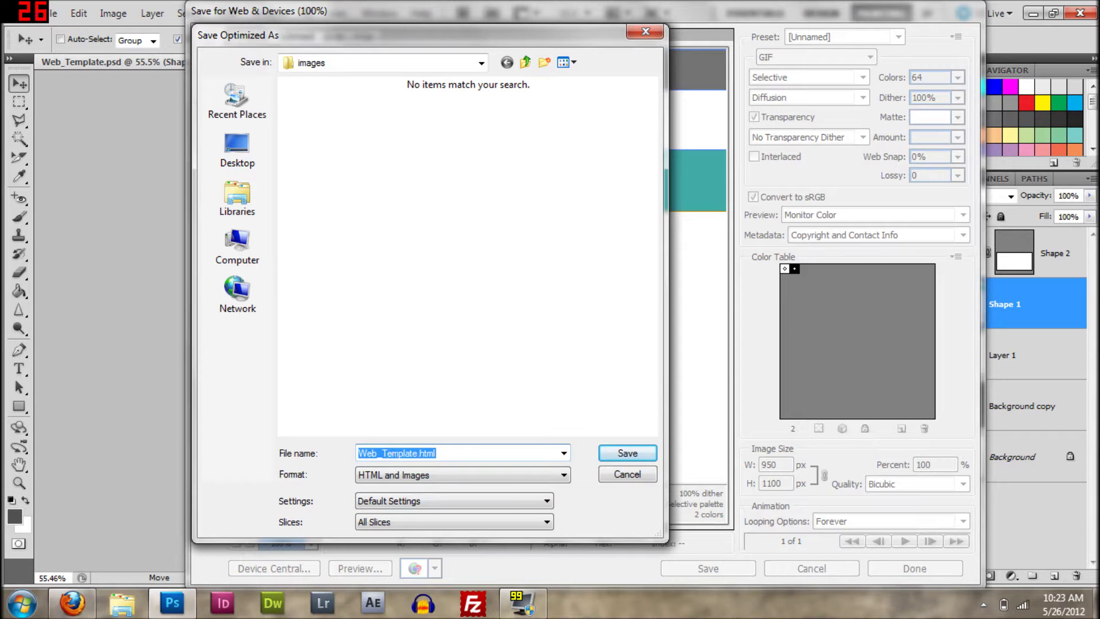
{"action": "left_click", "coordinate": [419, 453]}
{"action": "key", "text": "BackSpace"}
{"action": "key", "text": "BackSpace"}
{"action": "key", "text": "BackSpace"}
{"action": "key", "text": "BackSpace"}
{"action": "key", "text": "BackSpace"}
{"action": "key", "text": "BackSpace"}
{"action": "key", "text": "BackSpace"}
{"action": "key", "text": "BackSpace"}
{"action": "key", "text": "BackSpace"}
{"action": "key", "text": "BackSpace"}
{"action": "key", "text": "BackSpace"}
{"action": "key", "text": "BackSpace"}
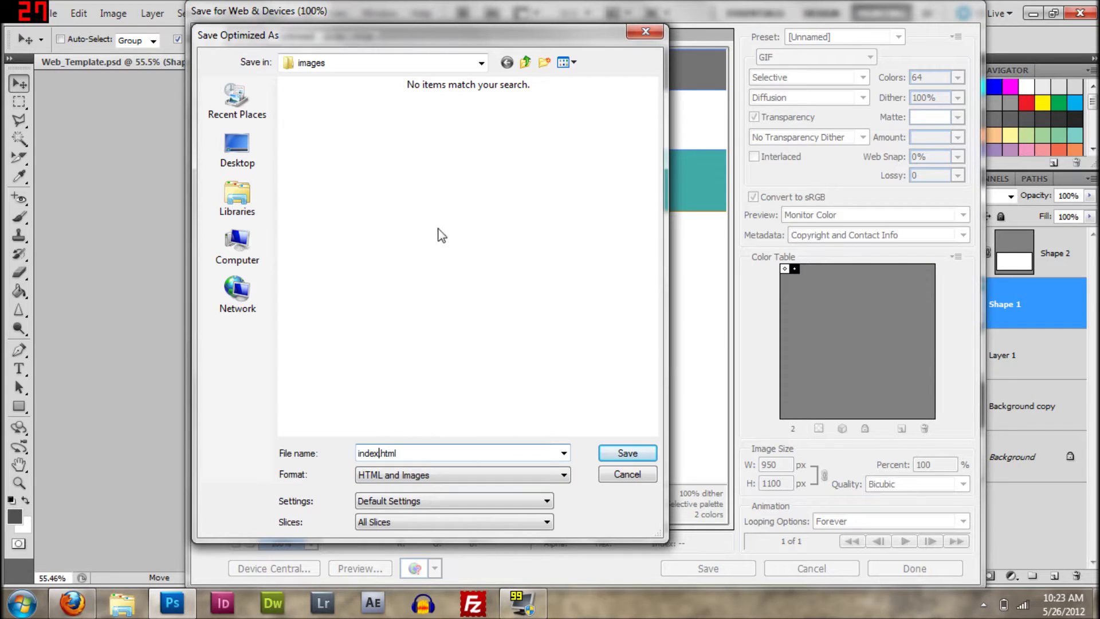
Create a folder named WEBSITE_TUT on the Desktop and save the exported page and images into it.
{"action": "left_click", "coordinate": [236, 147]}
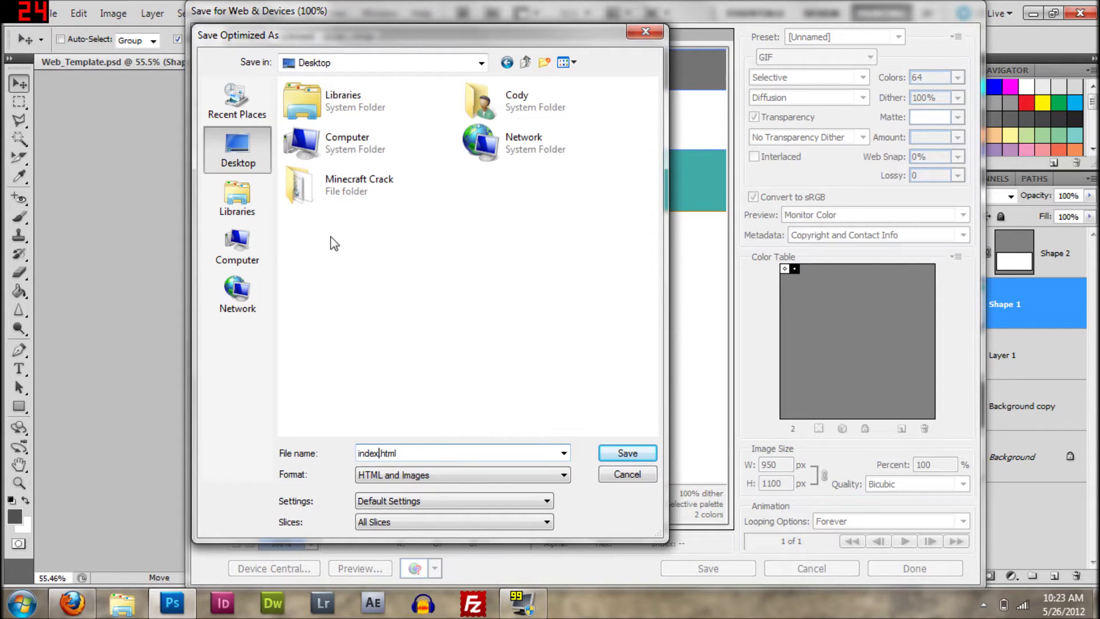
{"action": "right_click", "coordinate": [470, 229]}
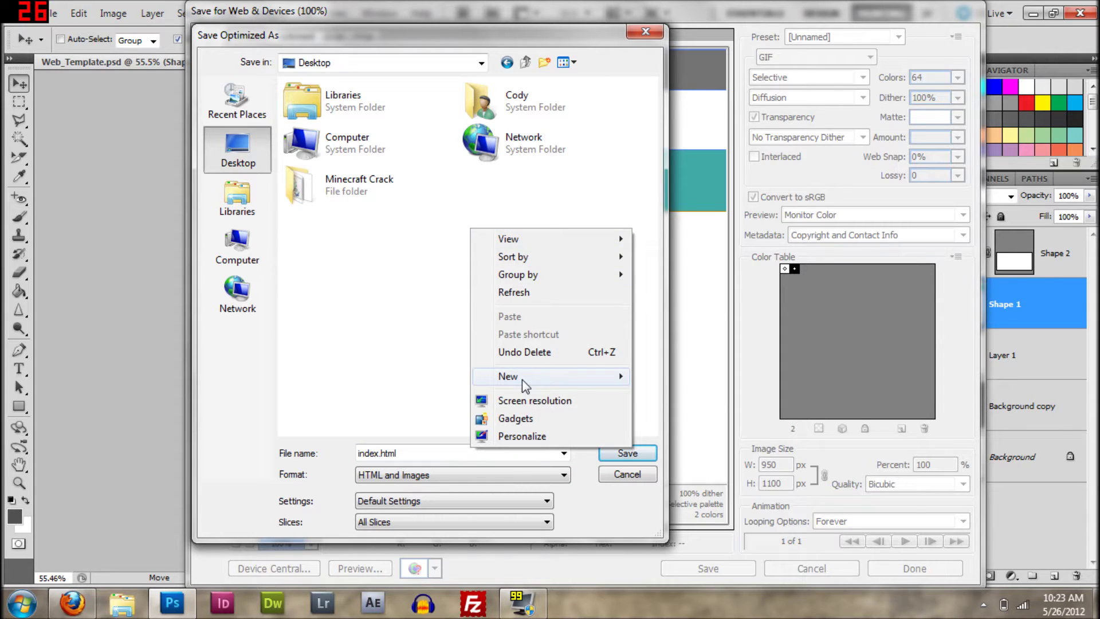
{"action": "mouse_move", "coordinate": [543, 383]}
{"action": "left_click", "coordinate": [665, 85]}
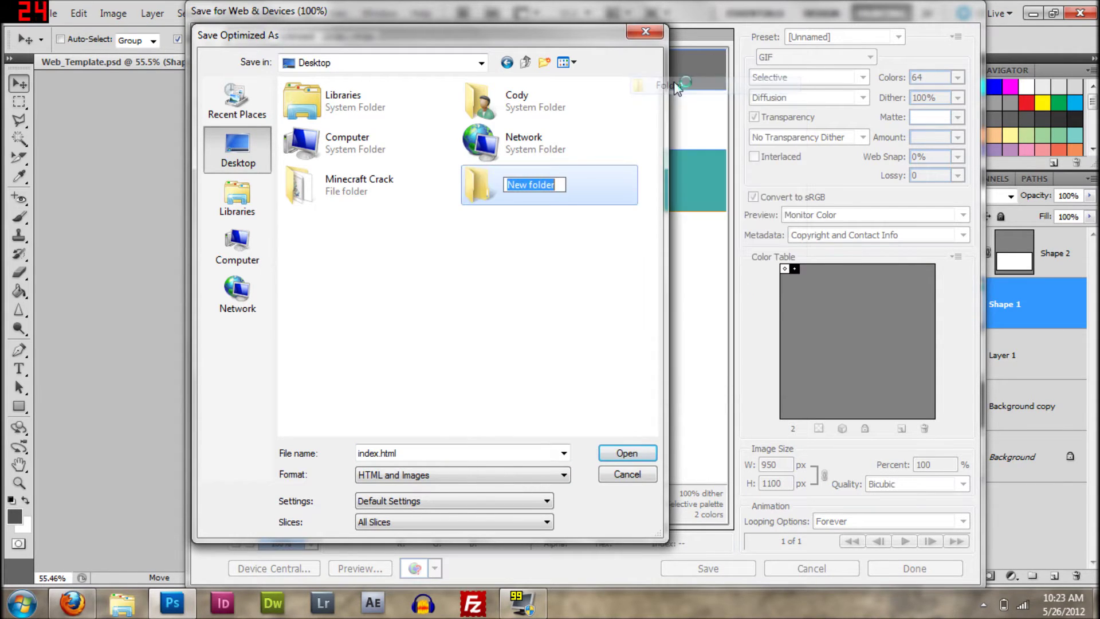
{"action": "type", "text": "WE"}
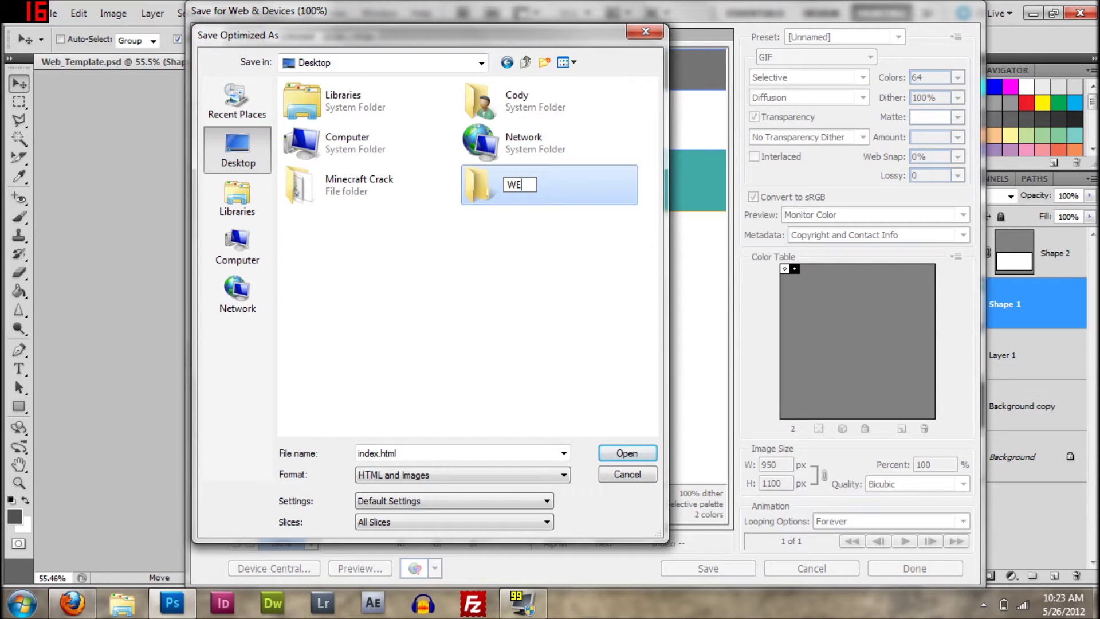
{"action": "type", "text": "BSITE"}
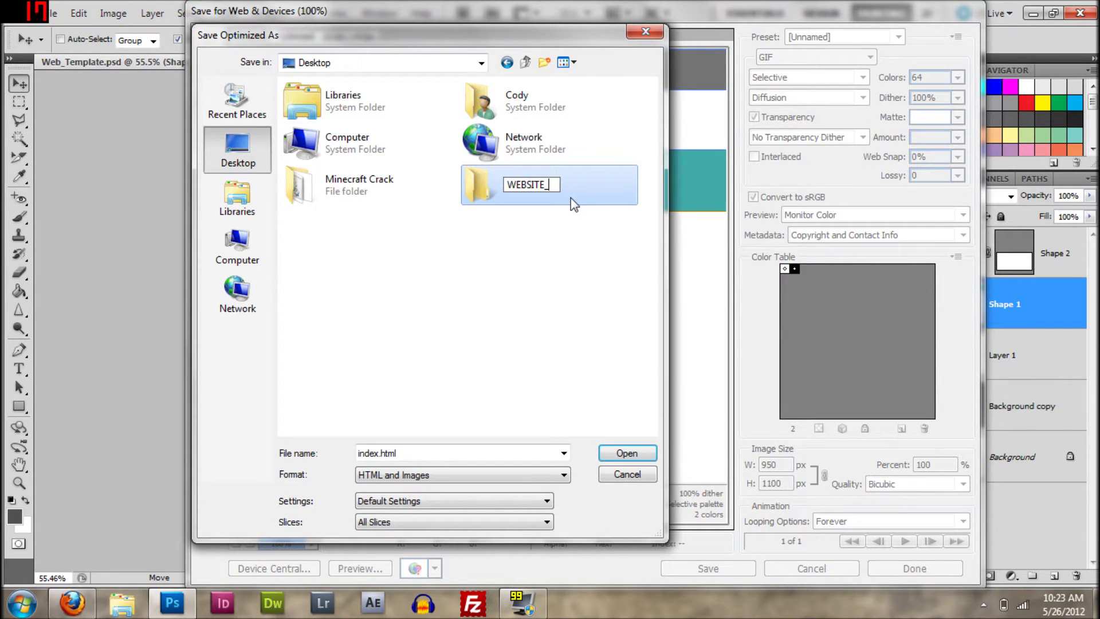
{"action": "type", "text": "_TUT"}
{"action": "key", "text": "Return"}
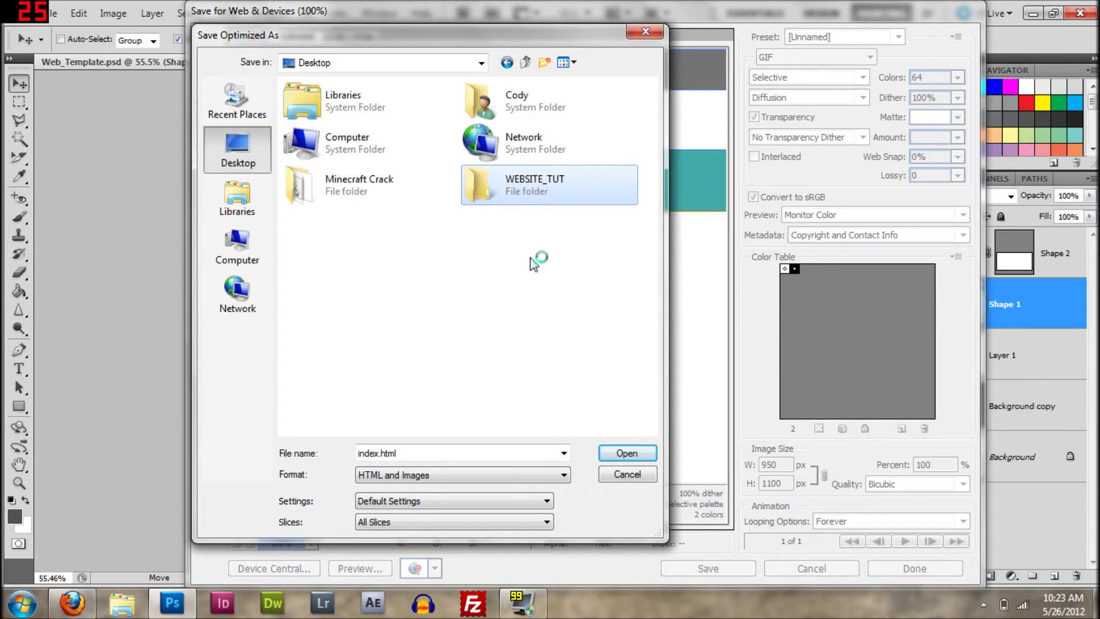
{"action": "double_click", "coordinate": [544, 180]}
{"action": "left_click", "coordinate": [626, 452]}
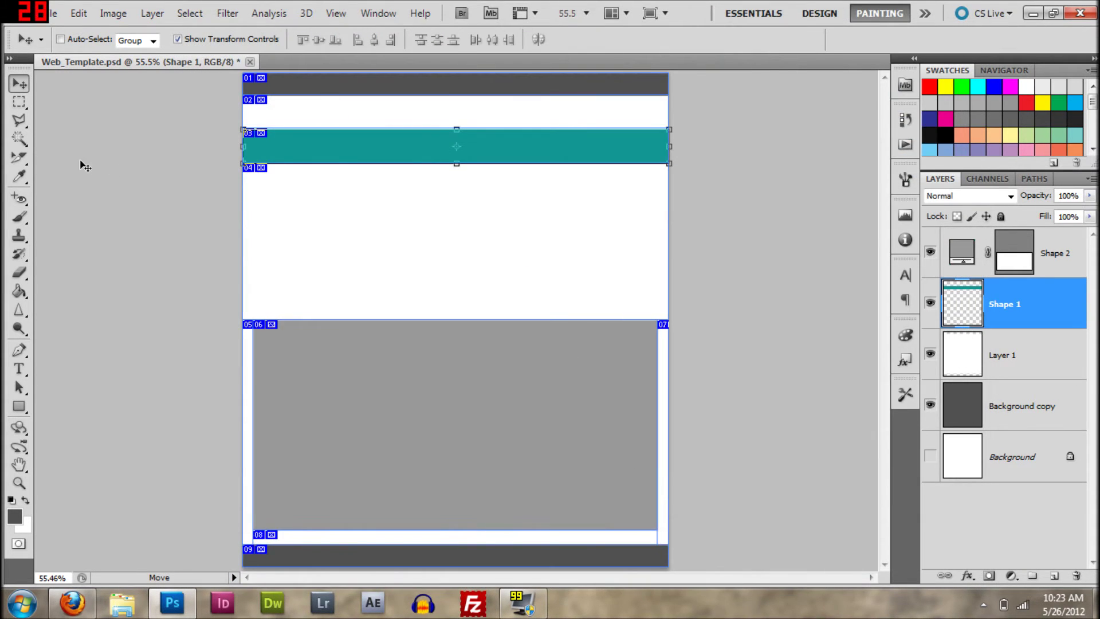
Quit Photoshop, saving the changes to Web_Template.psd, and minimize the browser to reach the desktop.
{"action": "left_click", "coordinate": [1079, 16]}
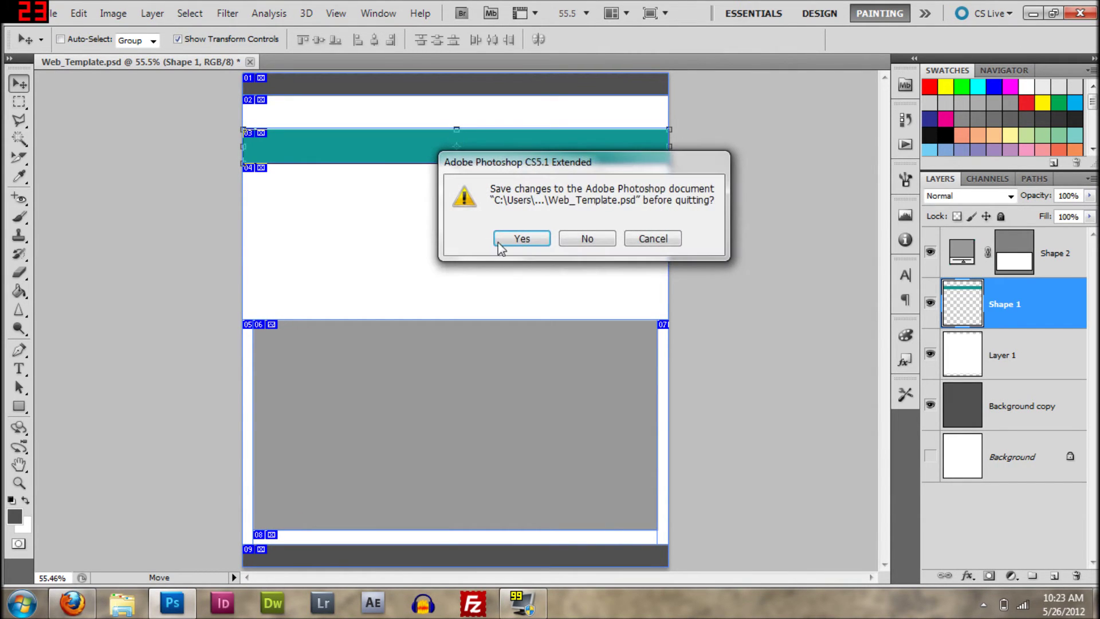
{"action": "left_click", "coordinate": [522, 240]}
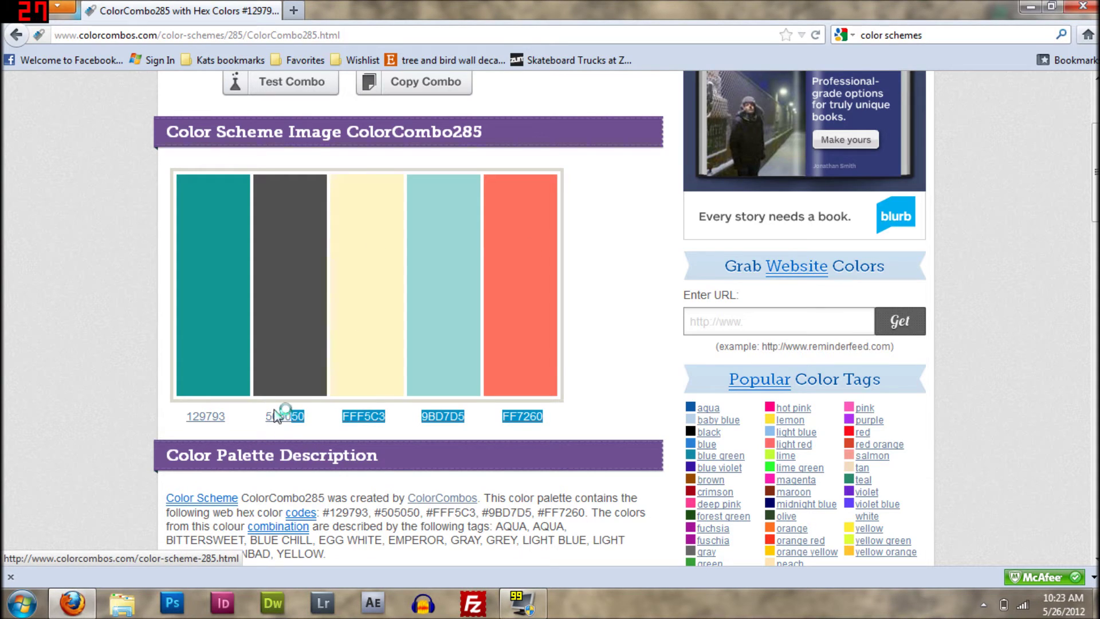
{"action": "left_click", "coordinate": [308, 421]}
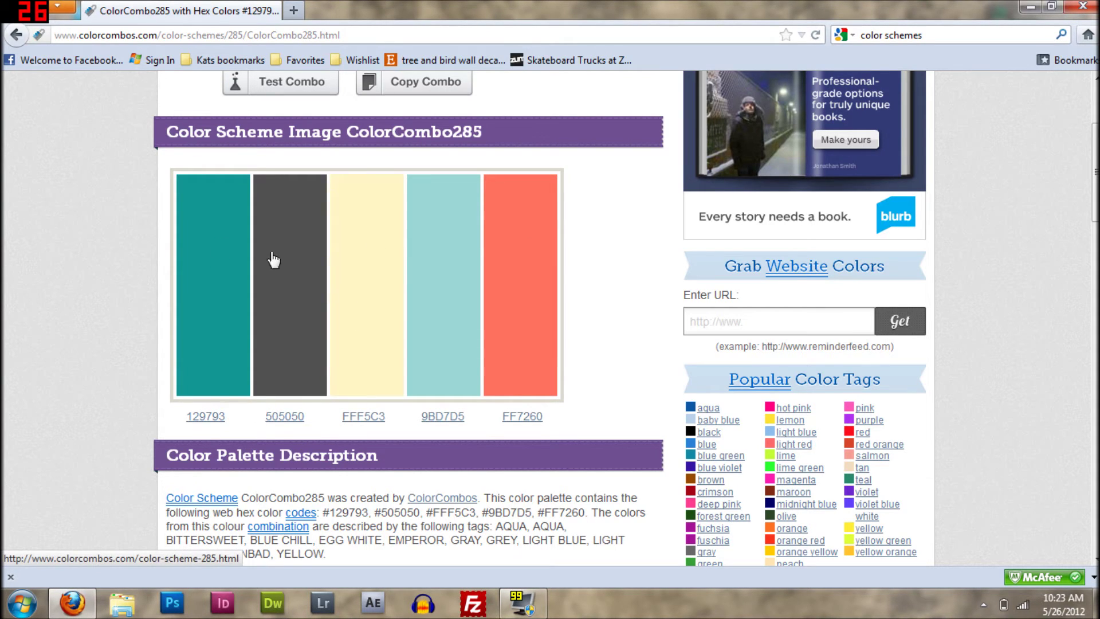
{"action": "left_click", "coordinate": [1031, 6]}
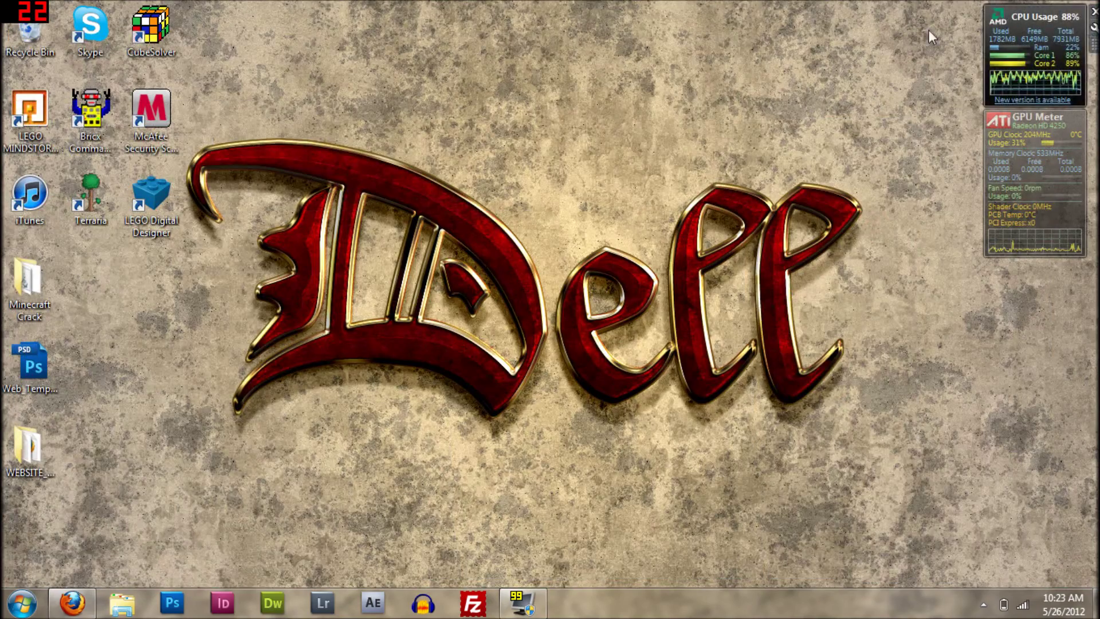
Line up the WEBSITE_TUT folder and the Web_Template file beside the Minecraft Crack folder on the desktop, and open WEBSITE_TUT.
{"action": "left_click_drag", "start_coordinate": [50, 463], "coordinate": [101, 312]}
{"action": "left_click_drag", "start_coordinate": [48, 366], "coordinate": [174, 271]}
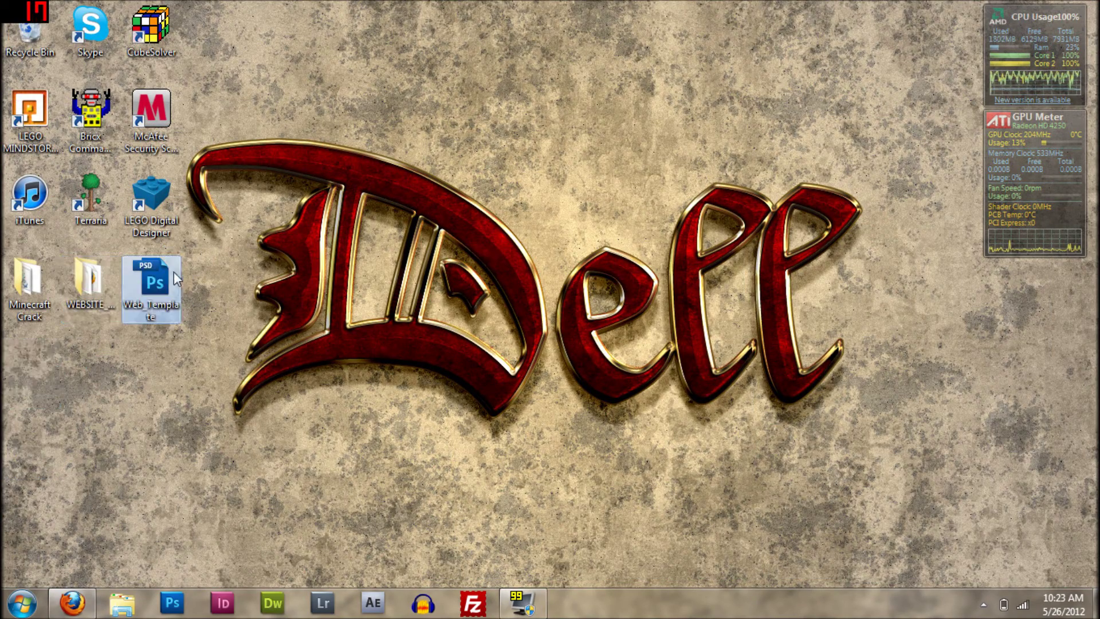
{"action": "left_click", "coordinate": [133, 354]}
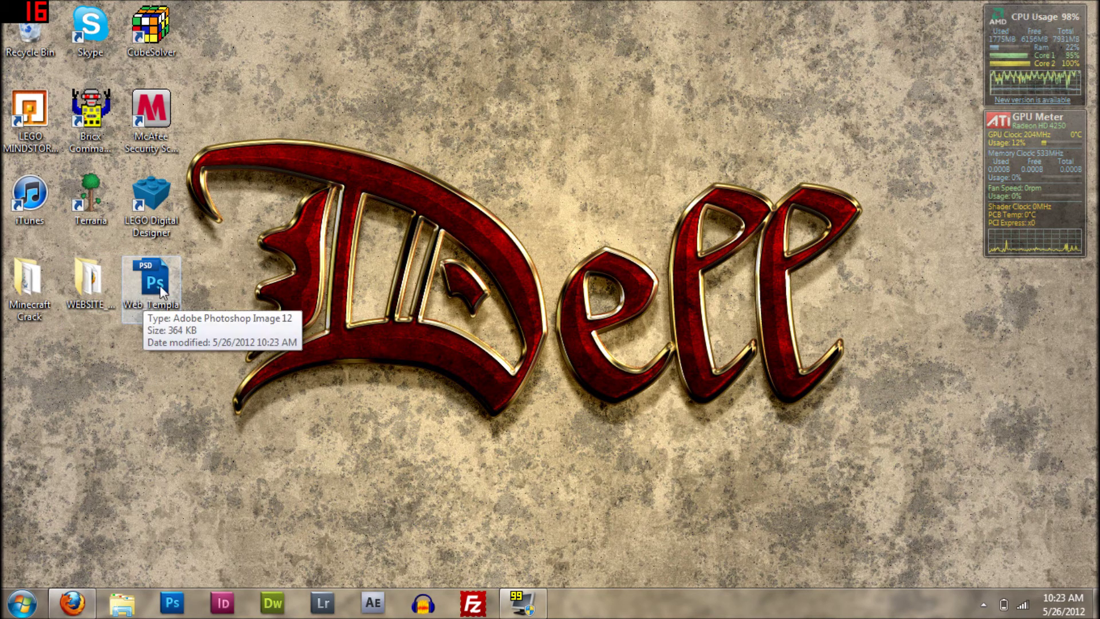
{"action": "double_click", "coordinate": [89, 290]}
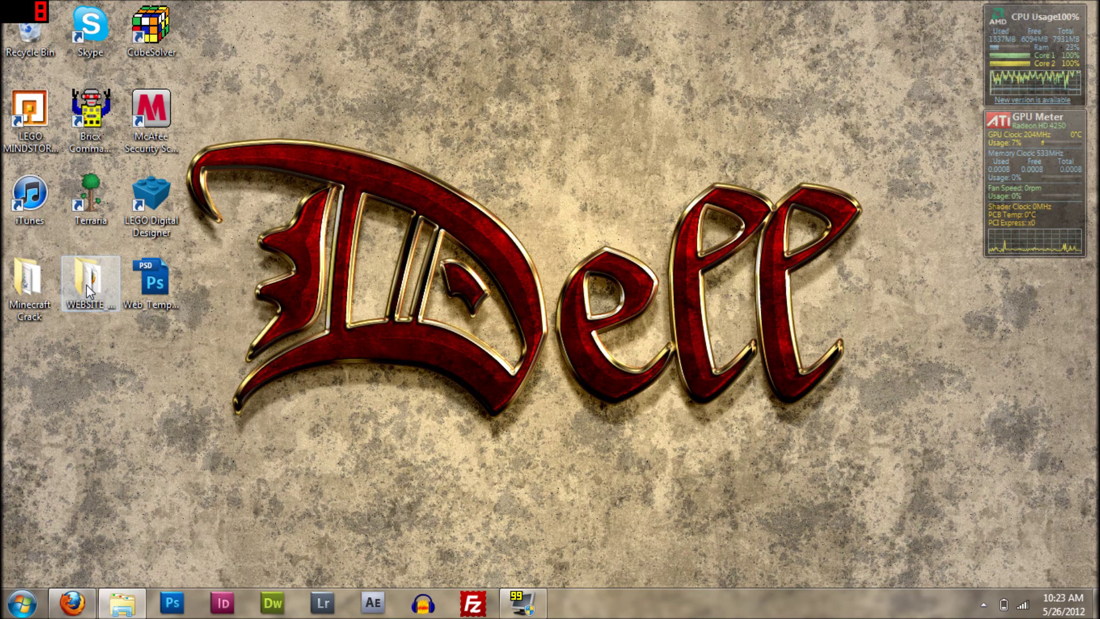